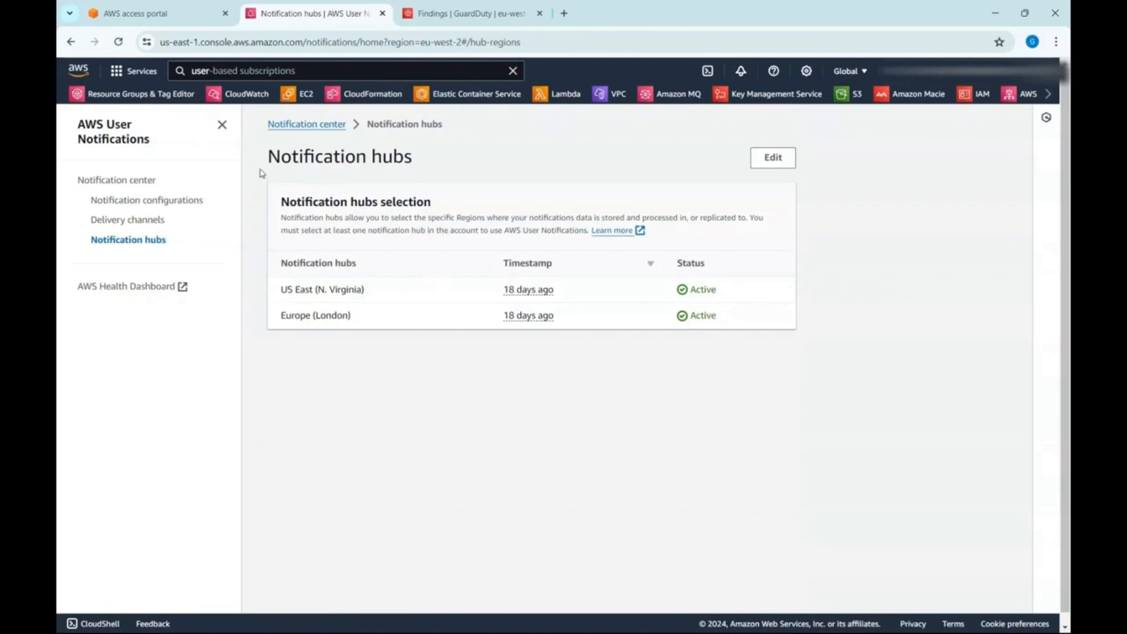
# - Start a new notification configuration and choose CloudWatch as its quick setup service
pyautogui.click(186, 205)
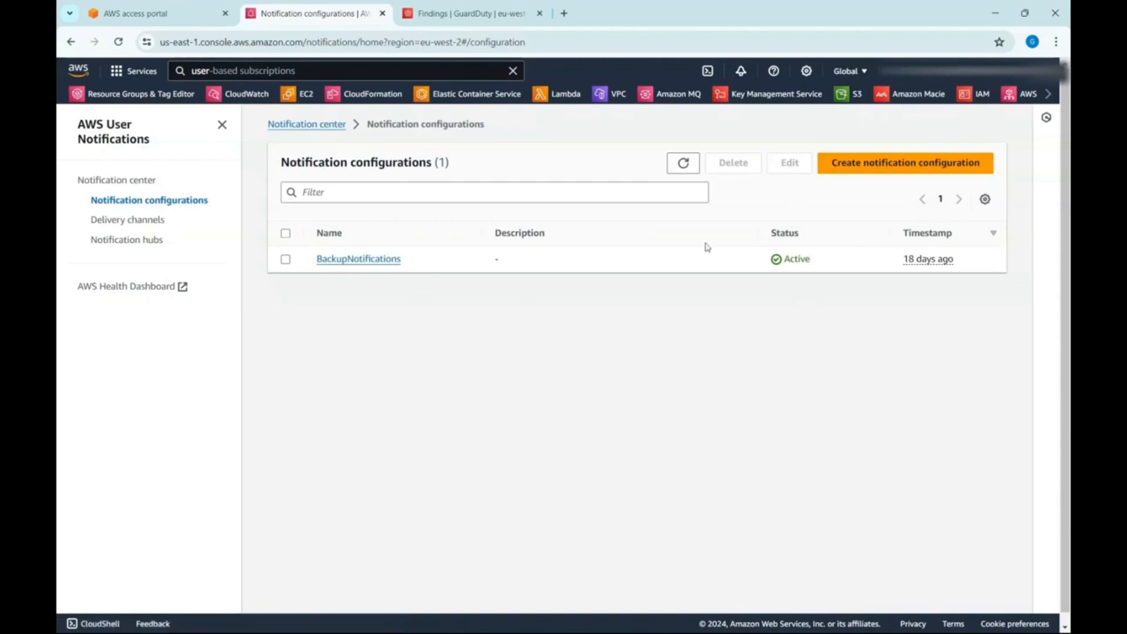
pyautogui.click(930, 170)
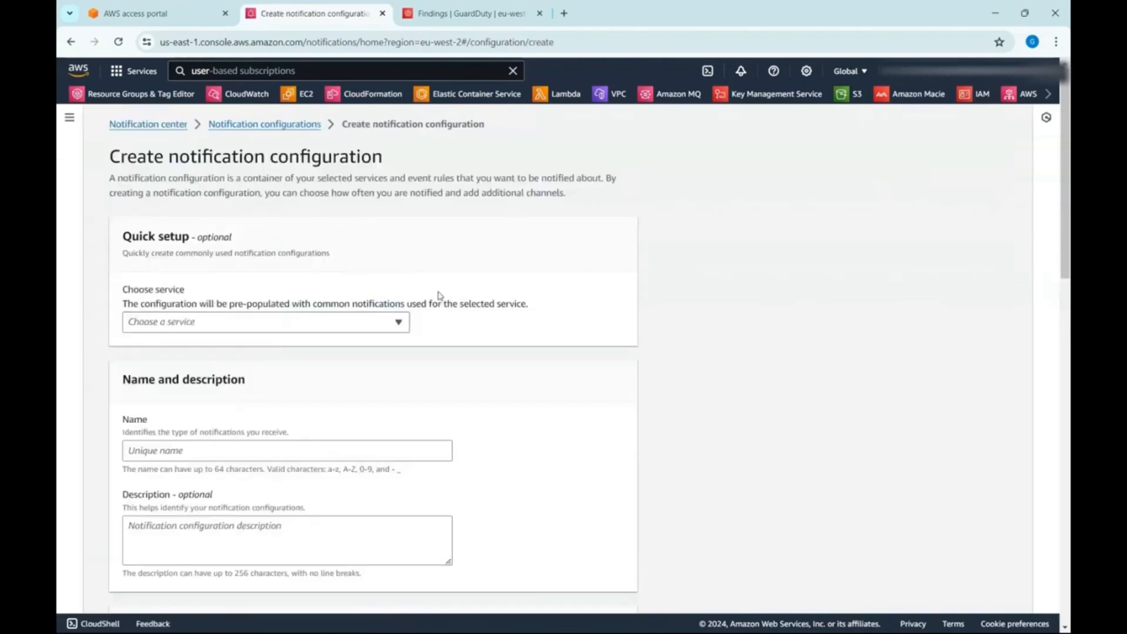
pyautogui.click(371, 327)
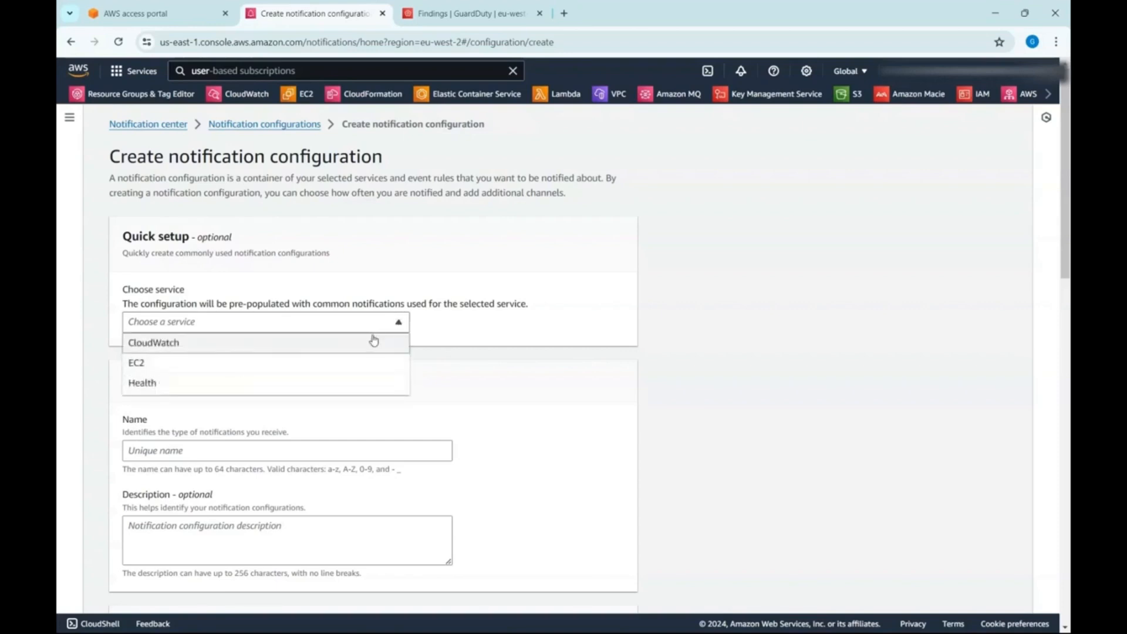
pyautogui.click(374, 344)
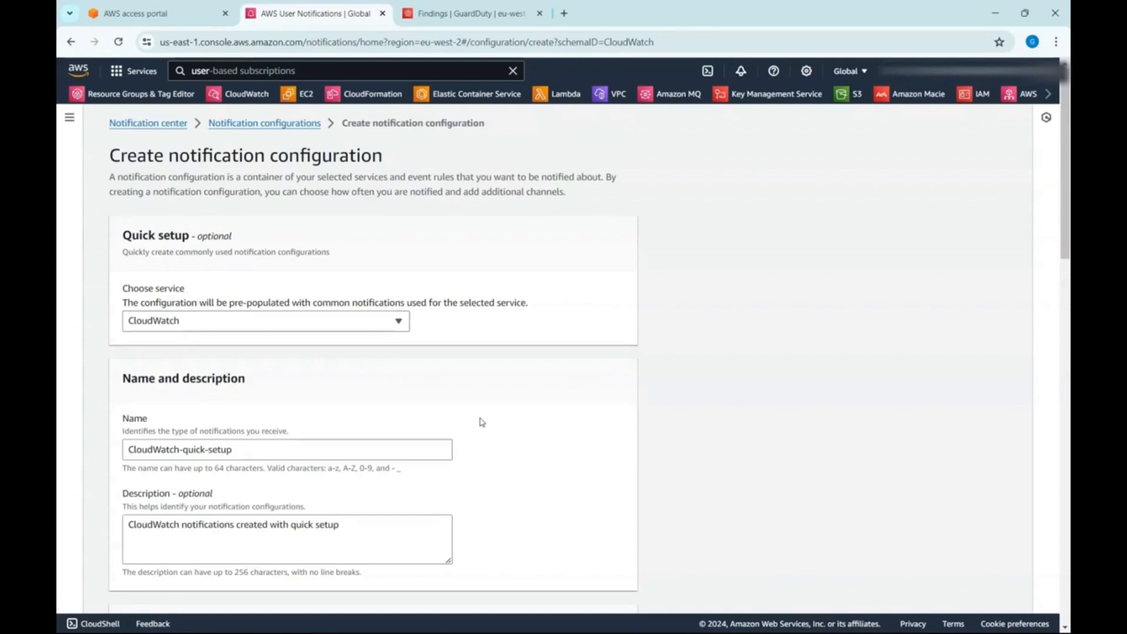
# - Name the notification configuration Guardduty, keeping the prefilled description
pyautogui.scroll(-1, 481, 422)
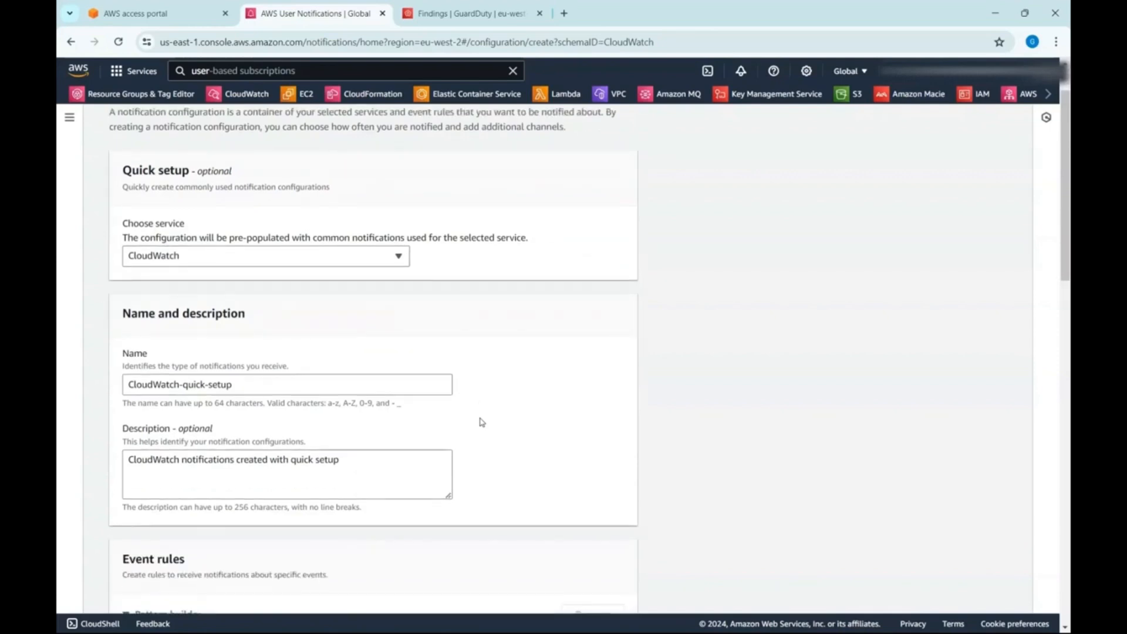
pyautogui.tripleClick(392, 390)
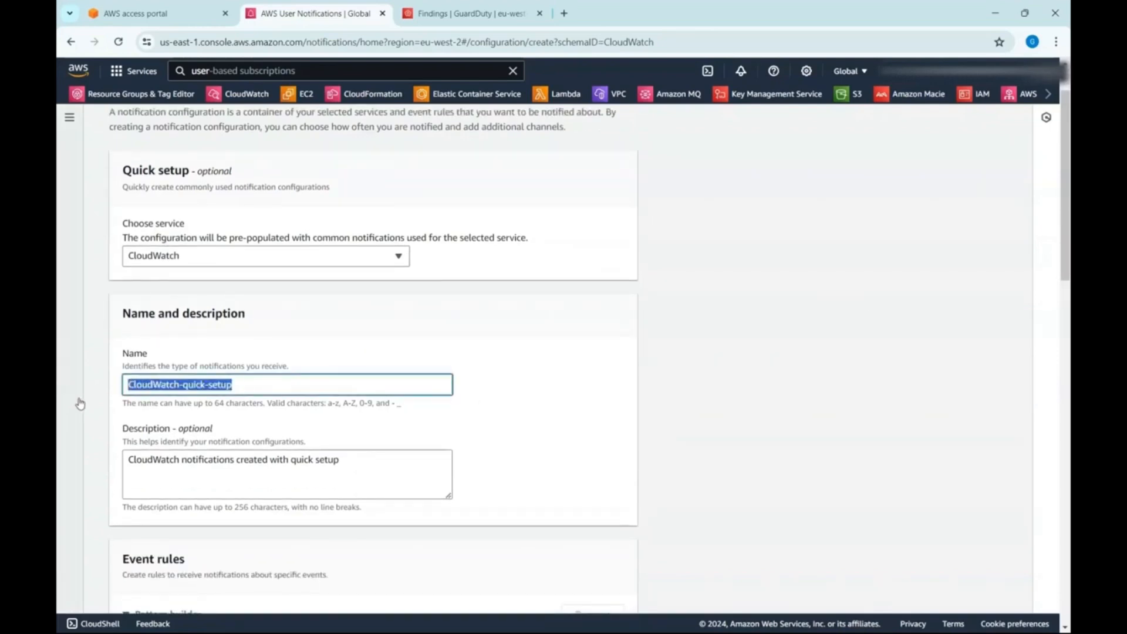
pyautogui.write('Gu')
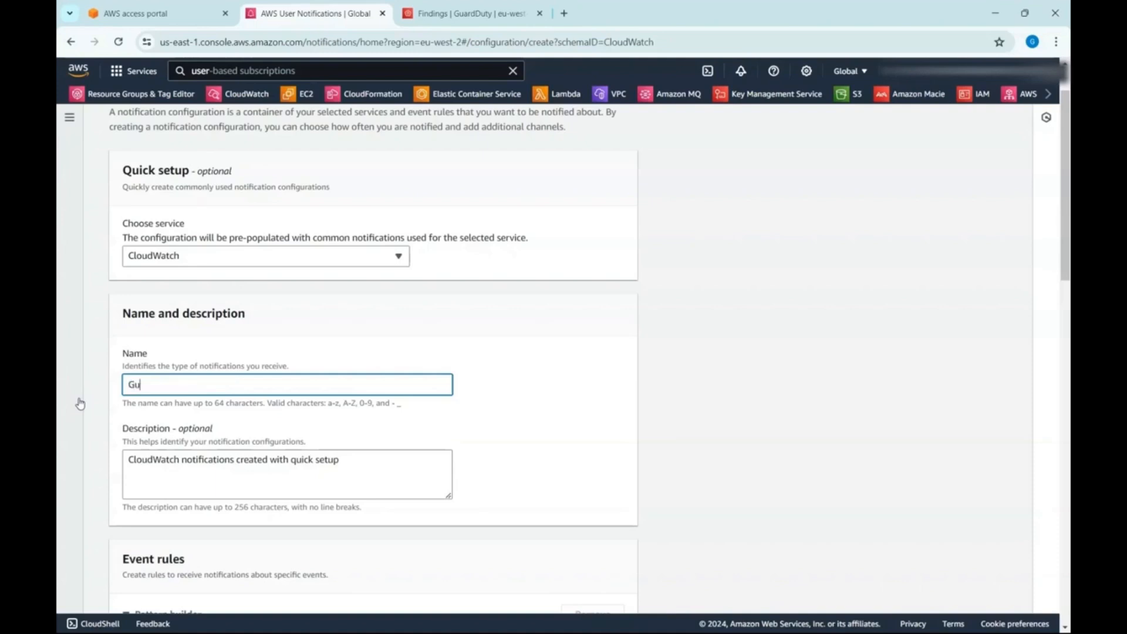
pyautogui.write('arddud')
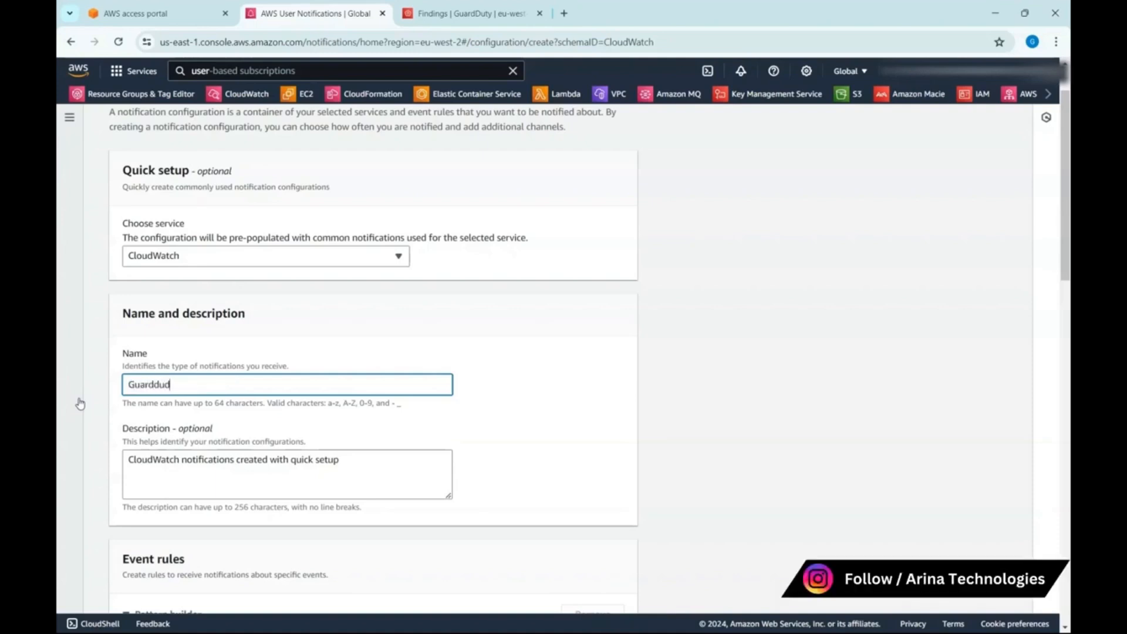
pyautogui.write('yt')
pyautogui.press('BackSpace')
pyautogui.press('BackSpace')
pyautogui.press('BackSpace')
pyautogui.write('ty')
pyautogui.press('Tab')
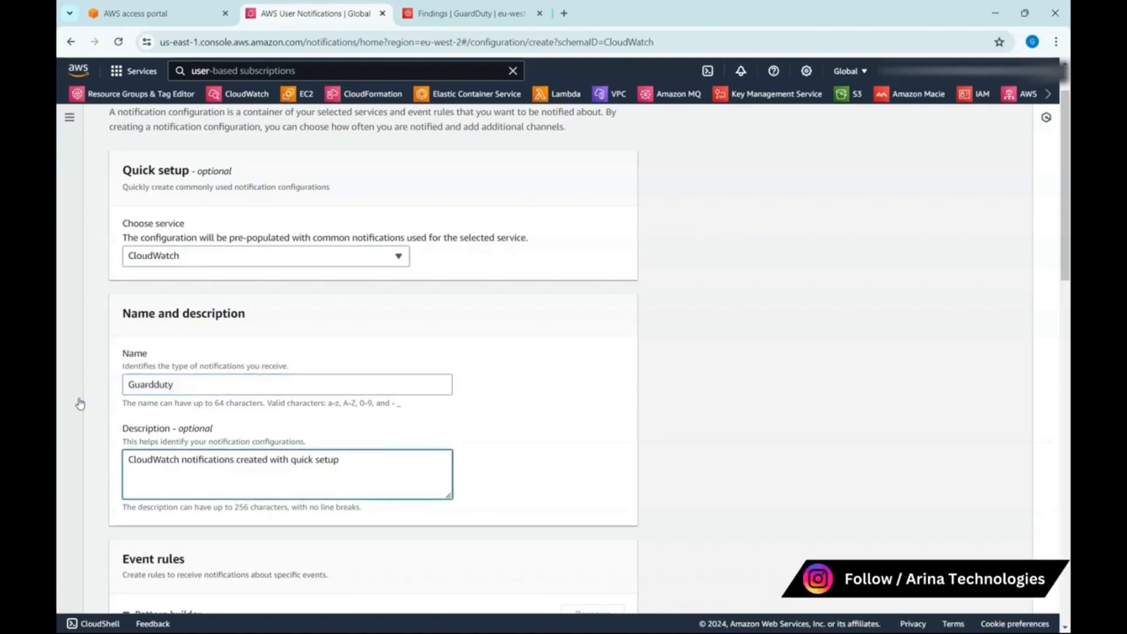
pyautogui.press('Tab')
# - Set the event rule's AWS service to GuardDuty and its event type to GuardDuty Finding
pyautogui.scroll(-2, 213, 464)
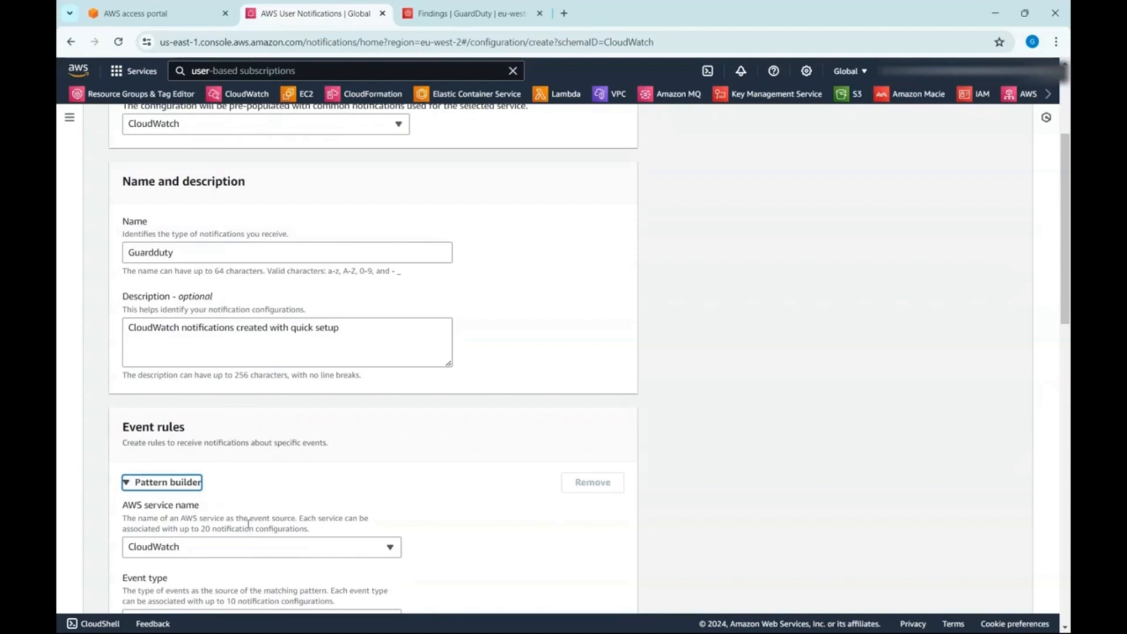
pyautogui.scroll(-2, 248, 524)
pyautogui.click(256, 418)
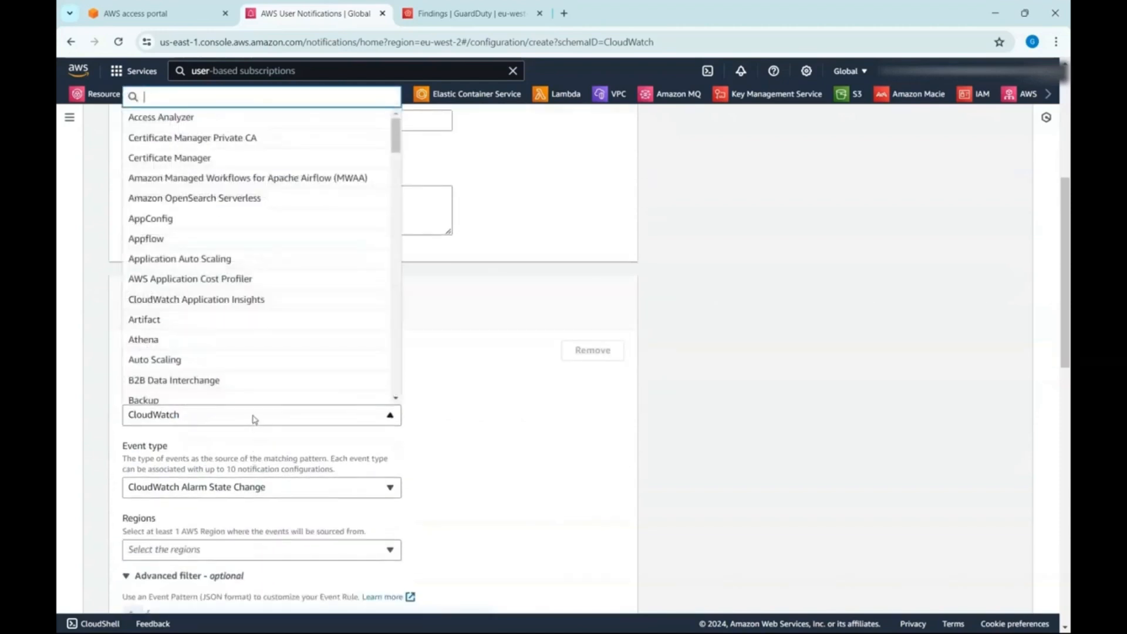
pyautogui.write('guard')
pyautogui.click(241, 396)
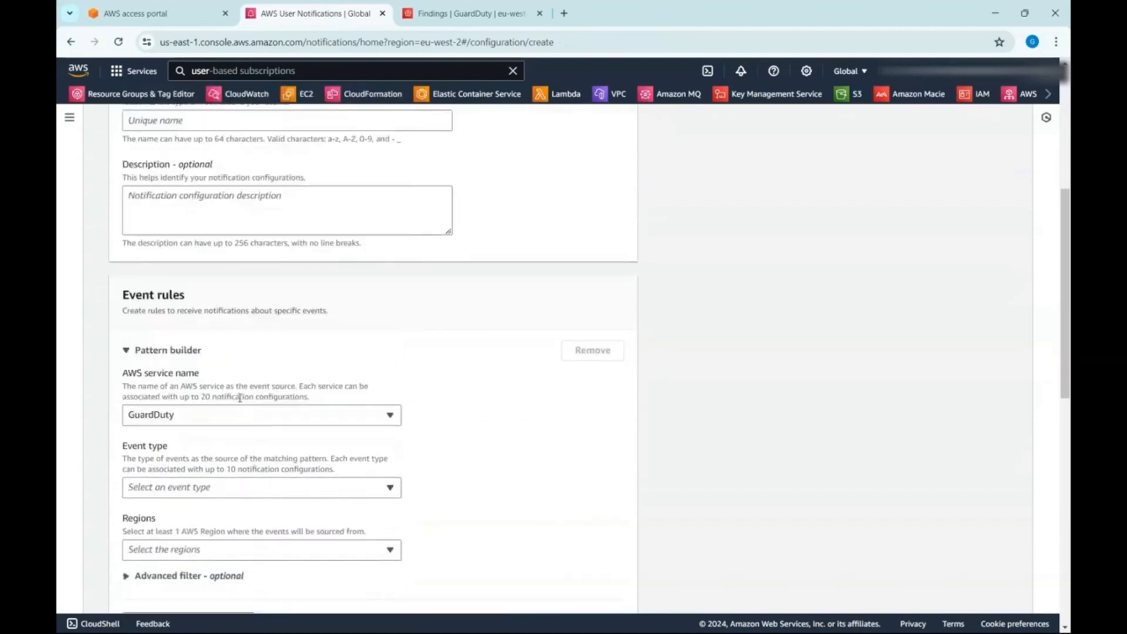
pyautogui.click(278, 493)
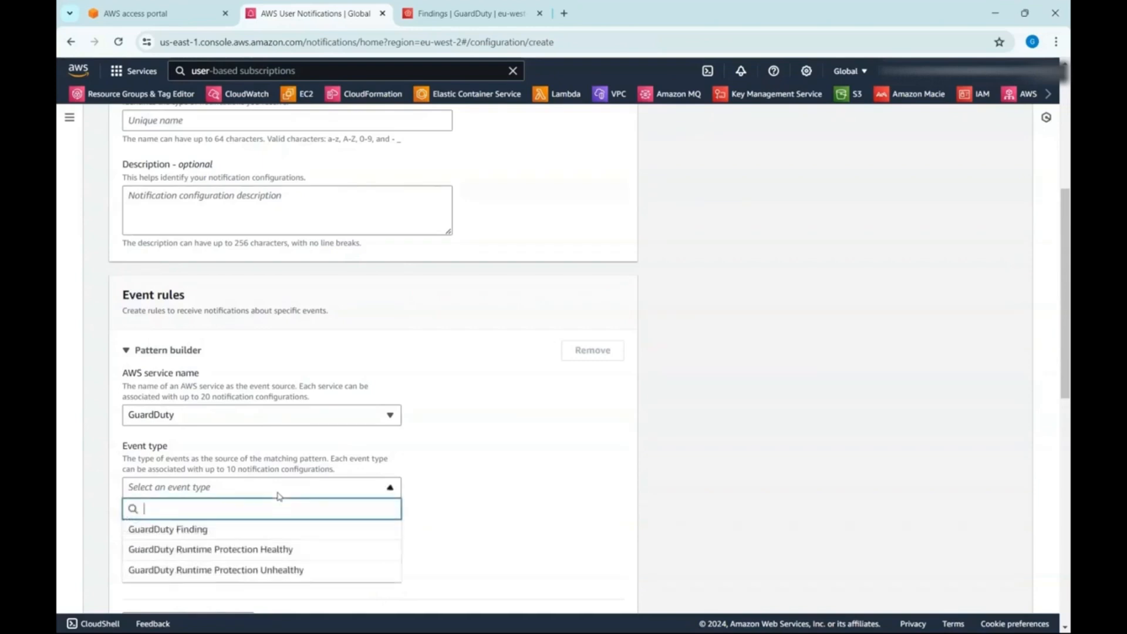
pyautogui.click(277, 529)
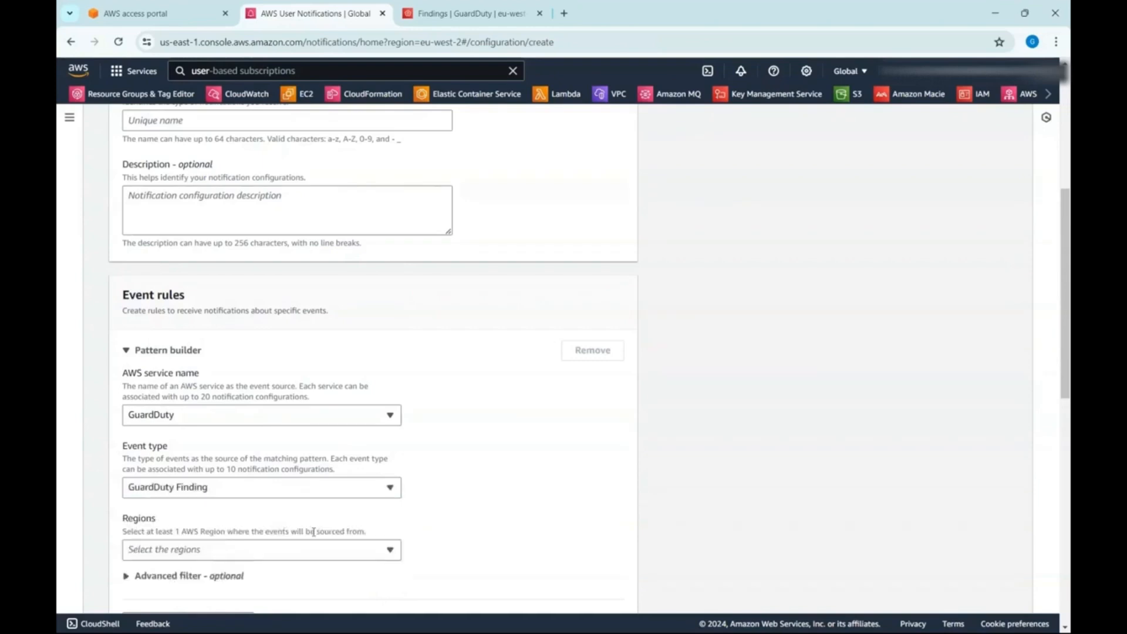
pyautogui.click(306, 488)
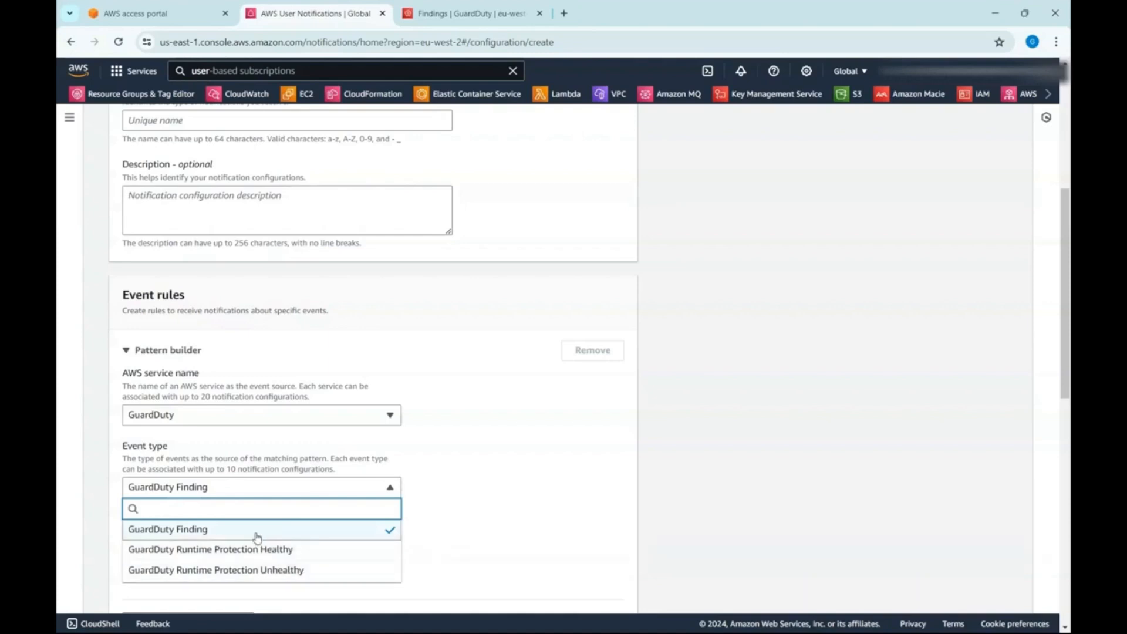
pyautogui.click(277, 533)
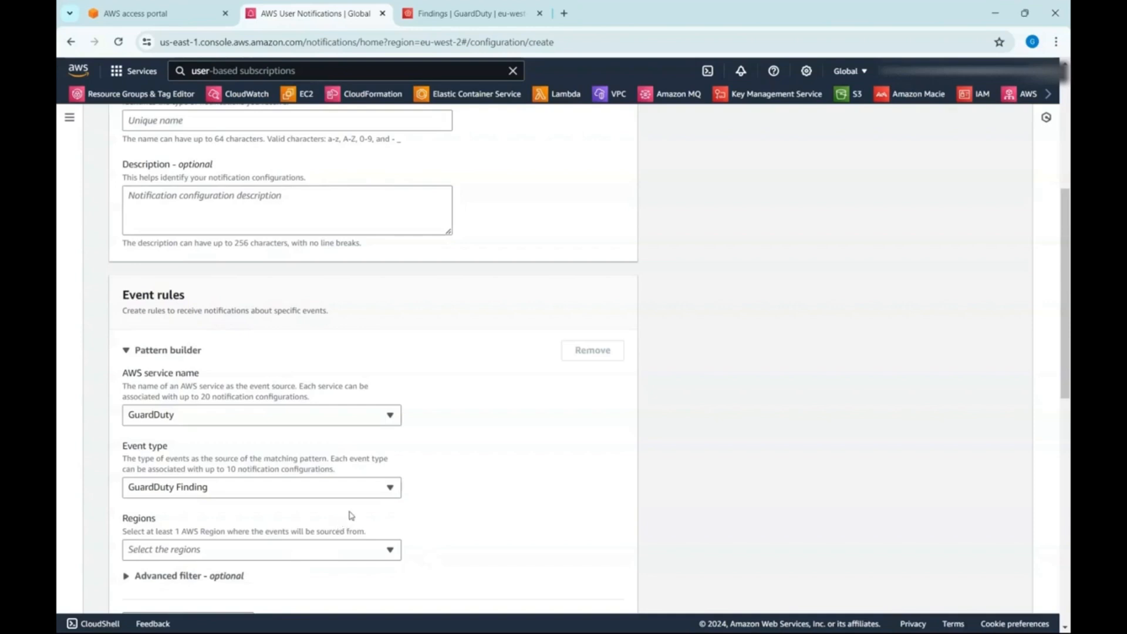
# - Add US East (N. Virginia) as the source region of the event rule
pyautogui.scroll(-1, 433, 511)
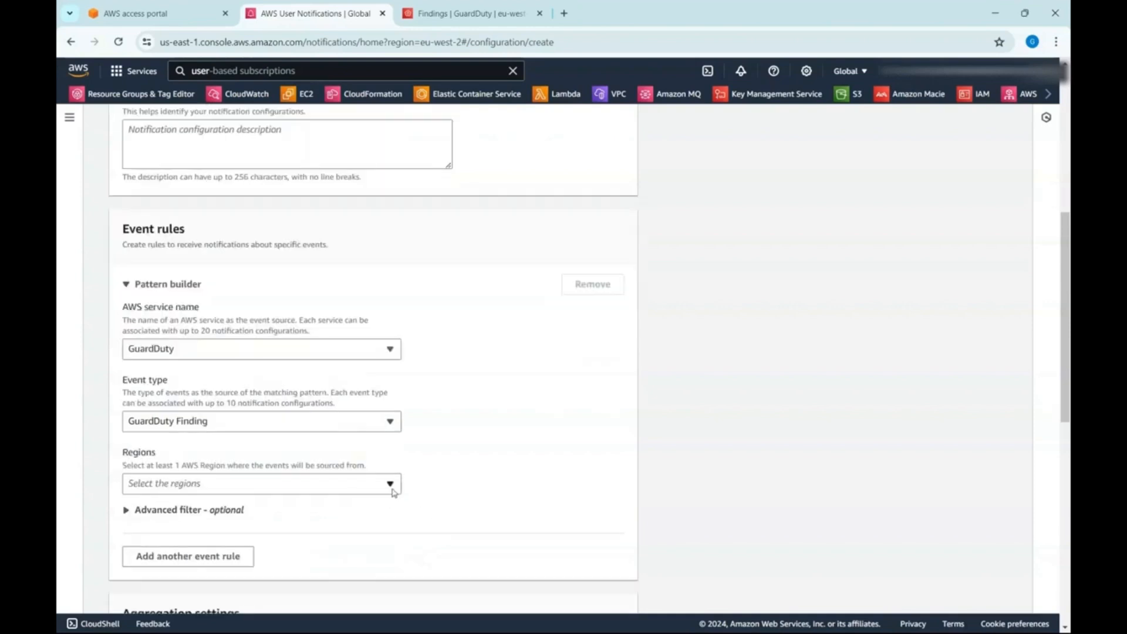
pyautogui.click(392, 488)
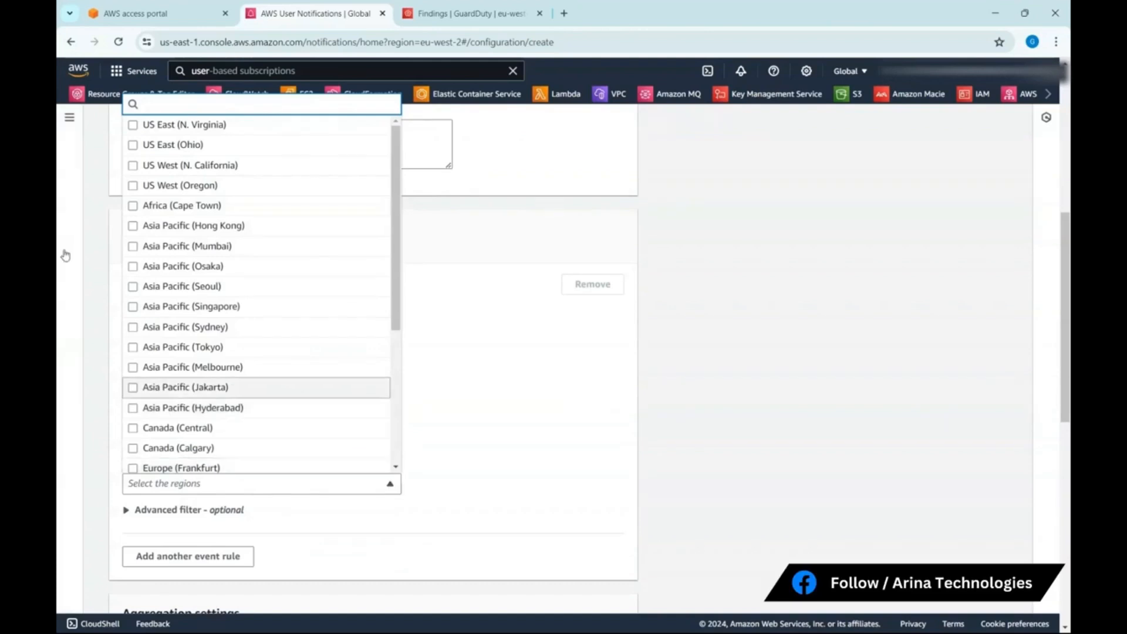
pyautogui.click(194, 124)
pyautogui.click(552, 406)
pyautogui.scroll(-1, 352, 458)
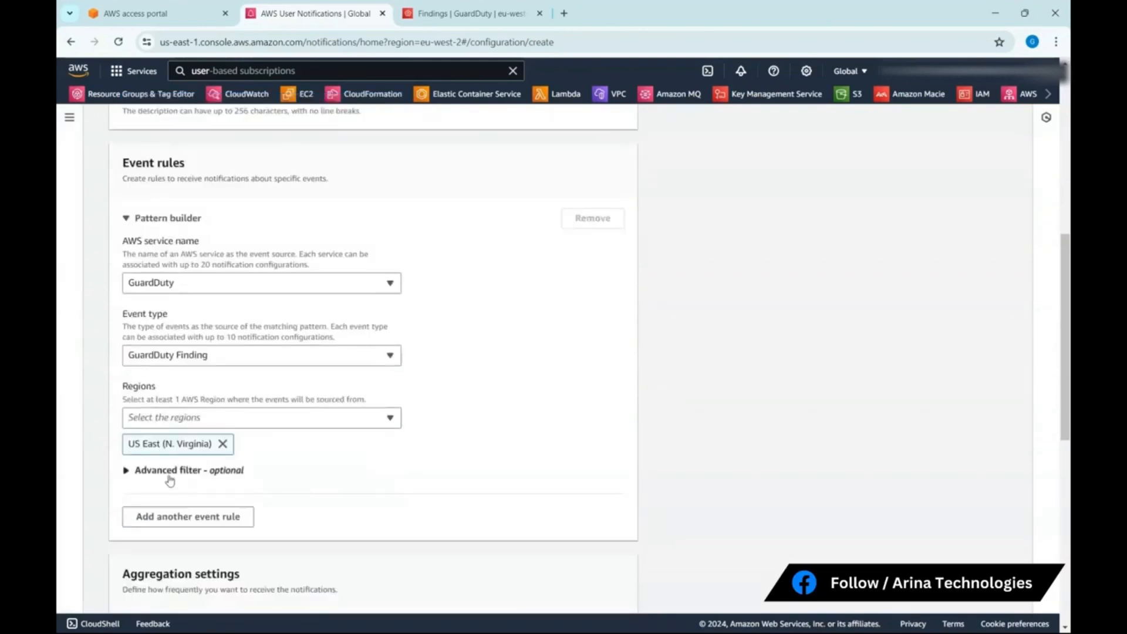
# - Expand the event rule's advanced filter and review the filter editor and aggregation settings
pyautogui.click(167, 470)
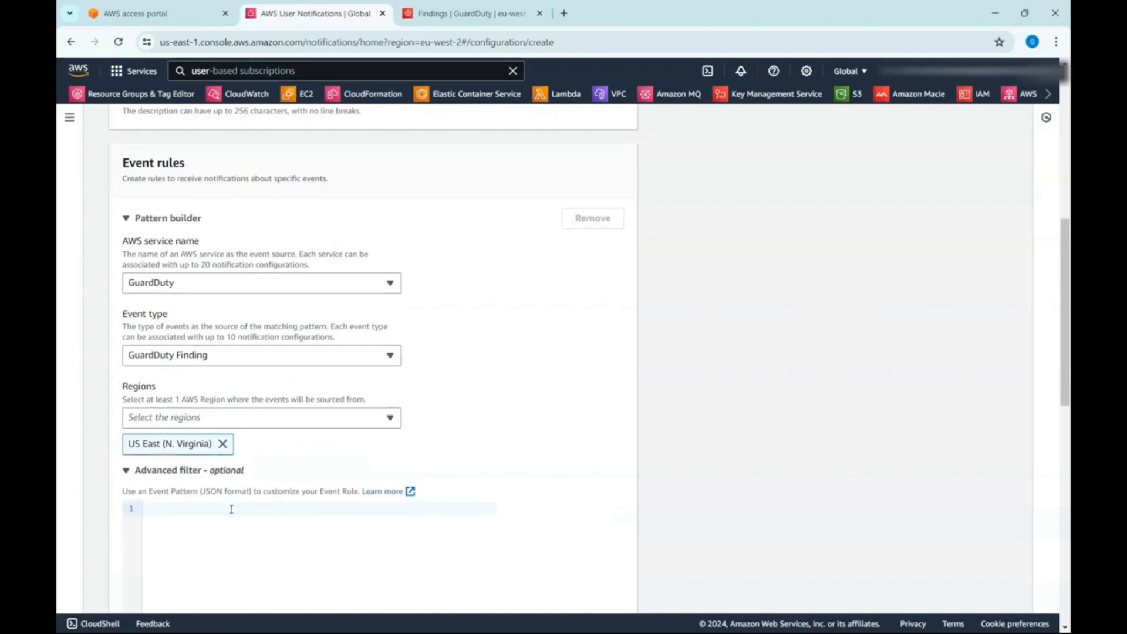
pyautogui.scroll(-2, 498, 481)
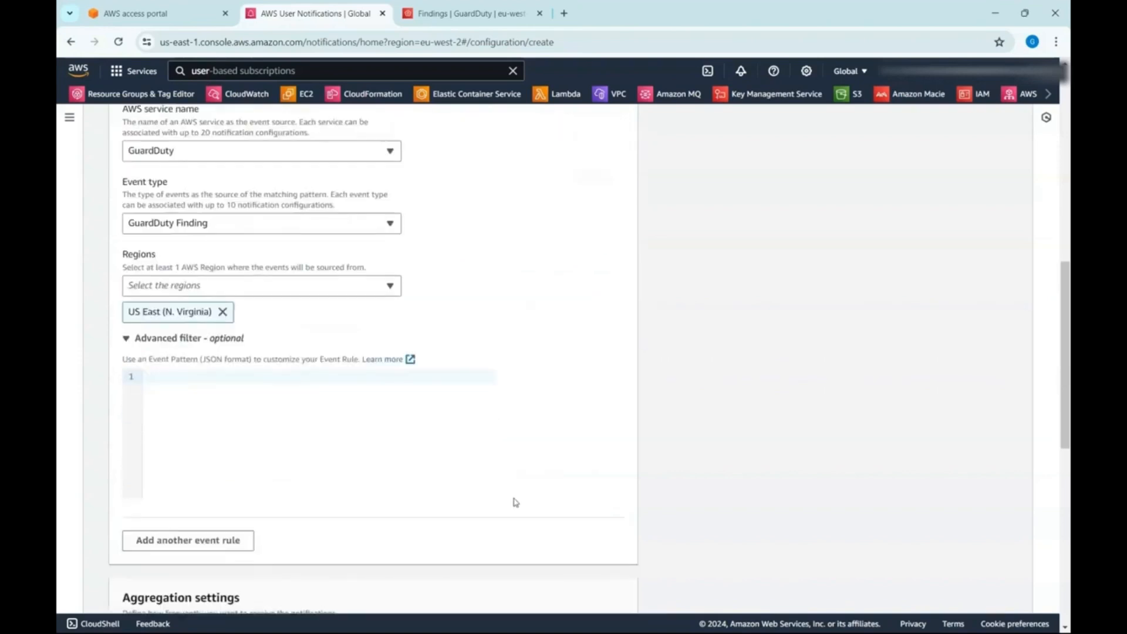
pyautogui.scroll(-3, 314, 552)
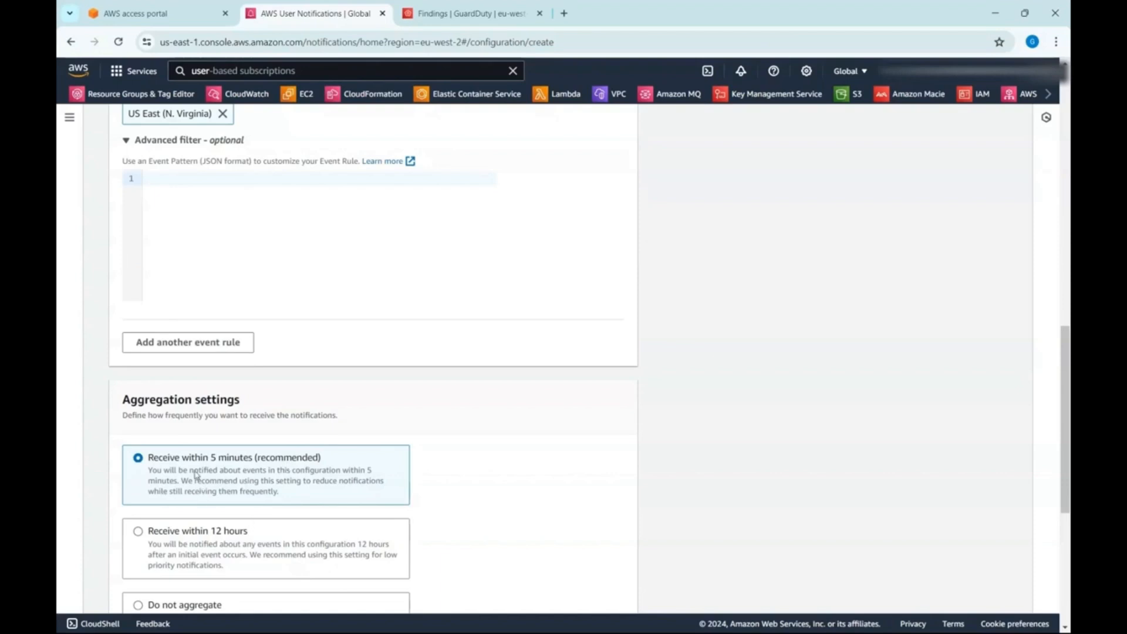
pyautogui.scroll(-1, 196, 477)
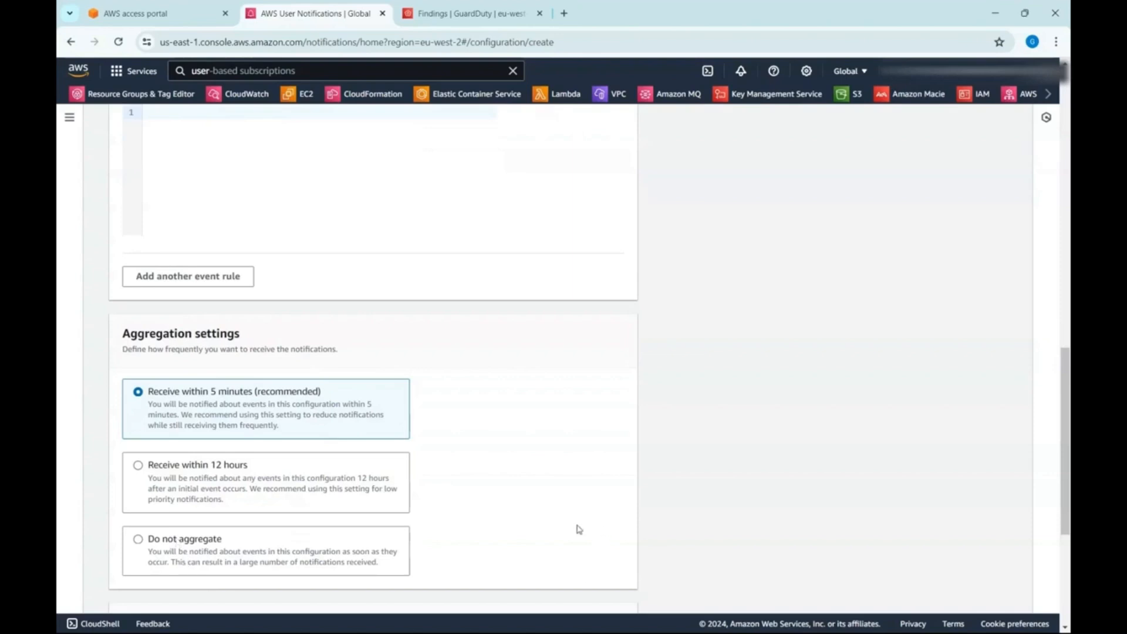
# - Search the AWS console for "event" and open the Amazon EventBridge Rules feature in a new browser tab
pyautogui.click(413, 71)
pyautogui.press('BackSpace')
pyautogui.press('BackSpace')
pyautogui.press('BackSpace')
pyautogui.press('BackSpace')
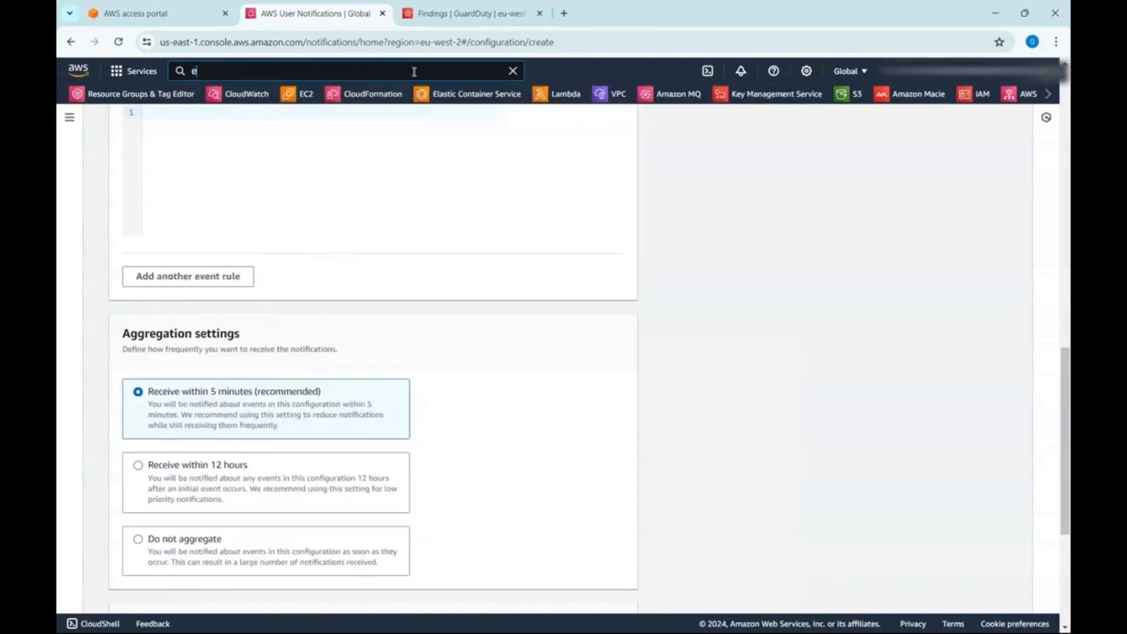
pyautogui.write('event')
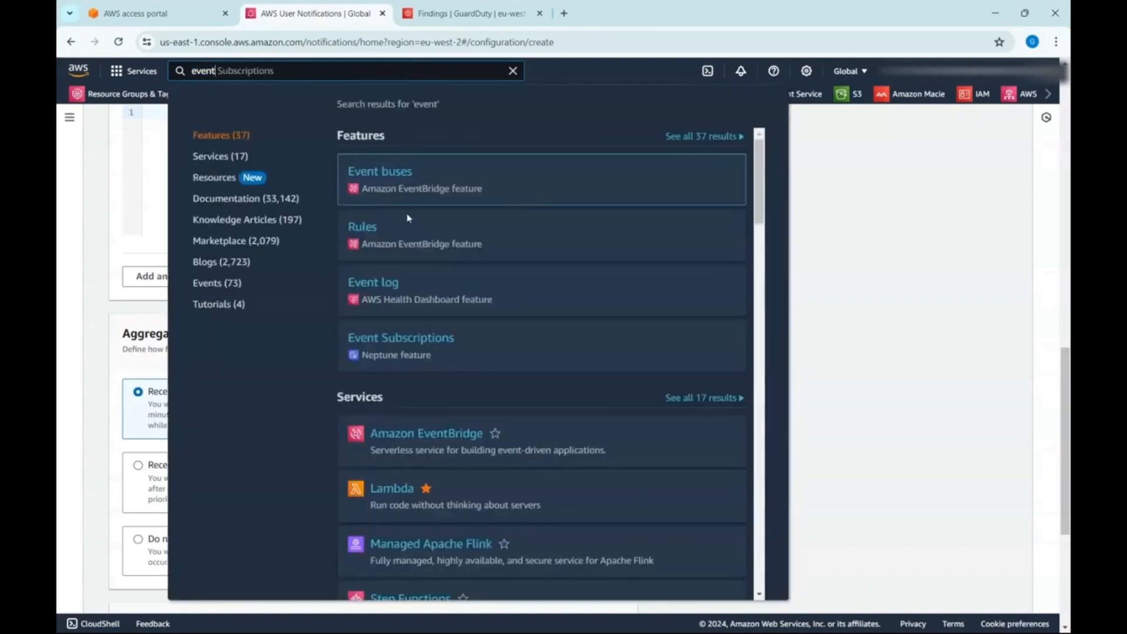
pyautogui.rightClick(364, 229)
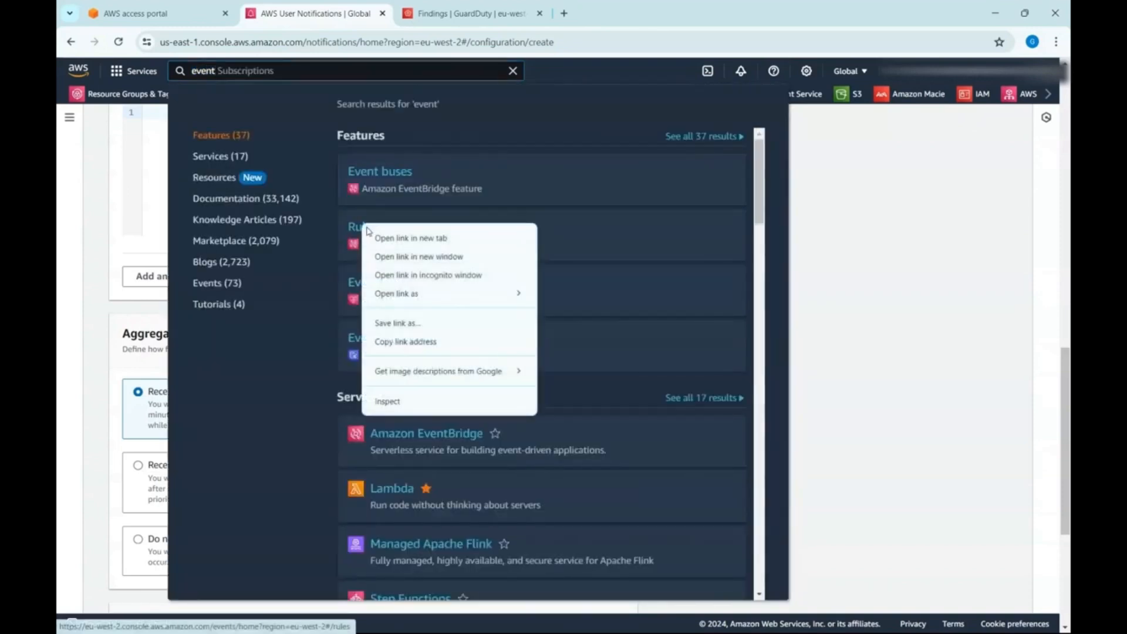
pyautogui.click(399, 236)
pyautogui.hotkey('ctrl', 'Tab')
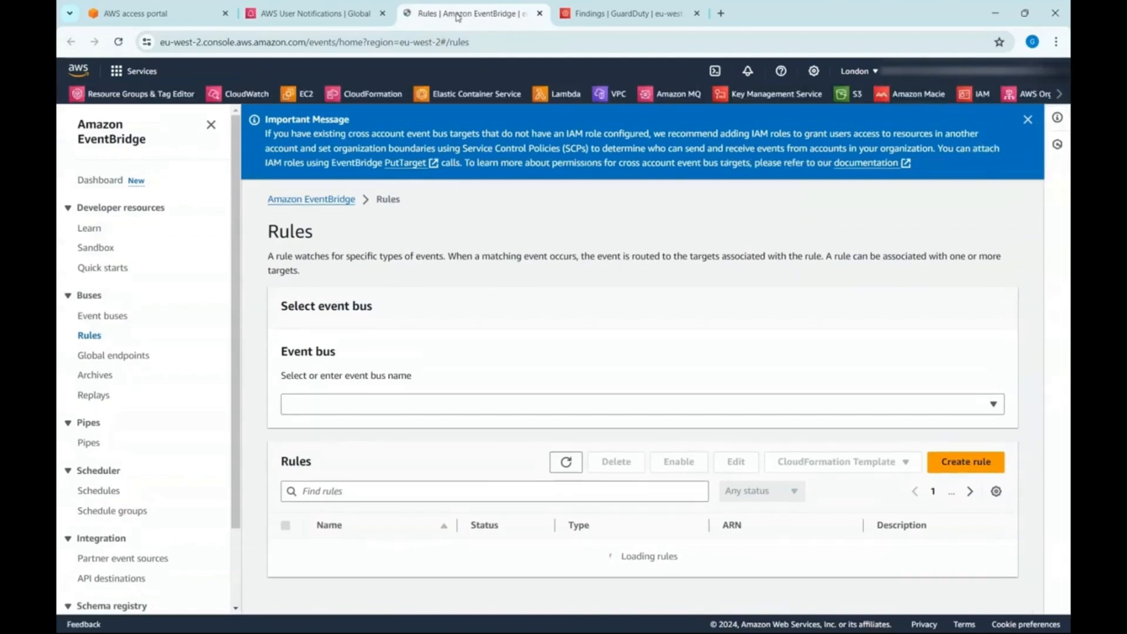
# - Create an EventBridge rule named GUarddutyRule with the default bus and event pattern type, and continue to the event pattern
pyautogui.click(957, 462)
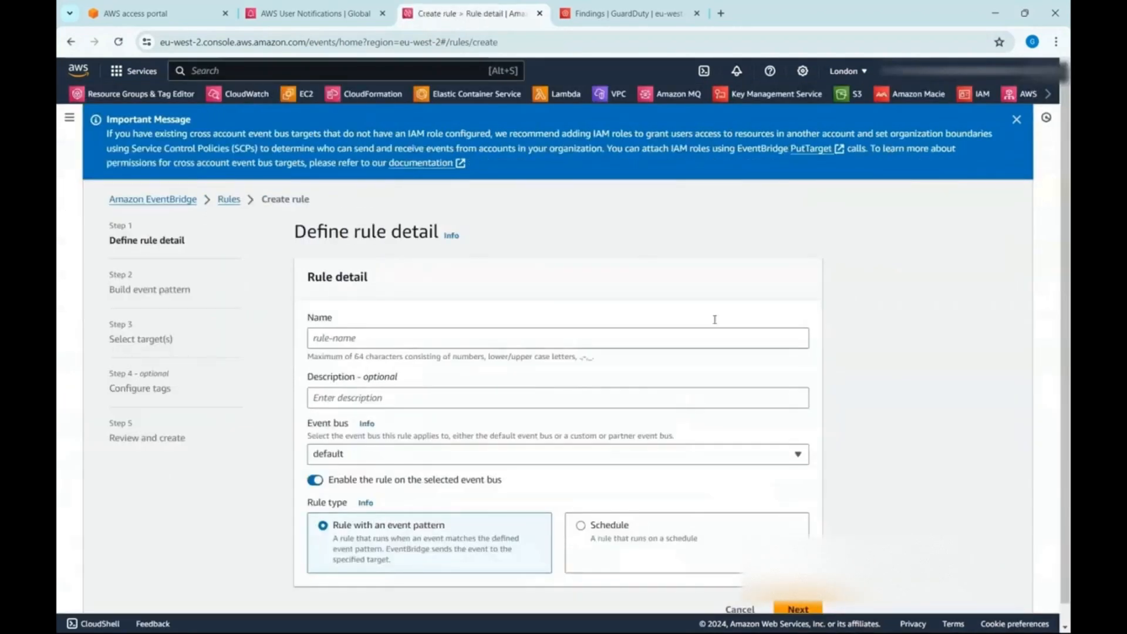
pyautogui.click(430, 336)
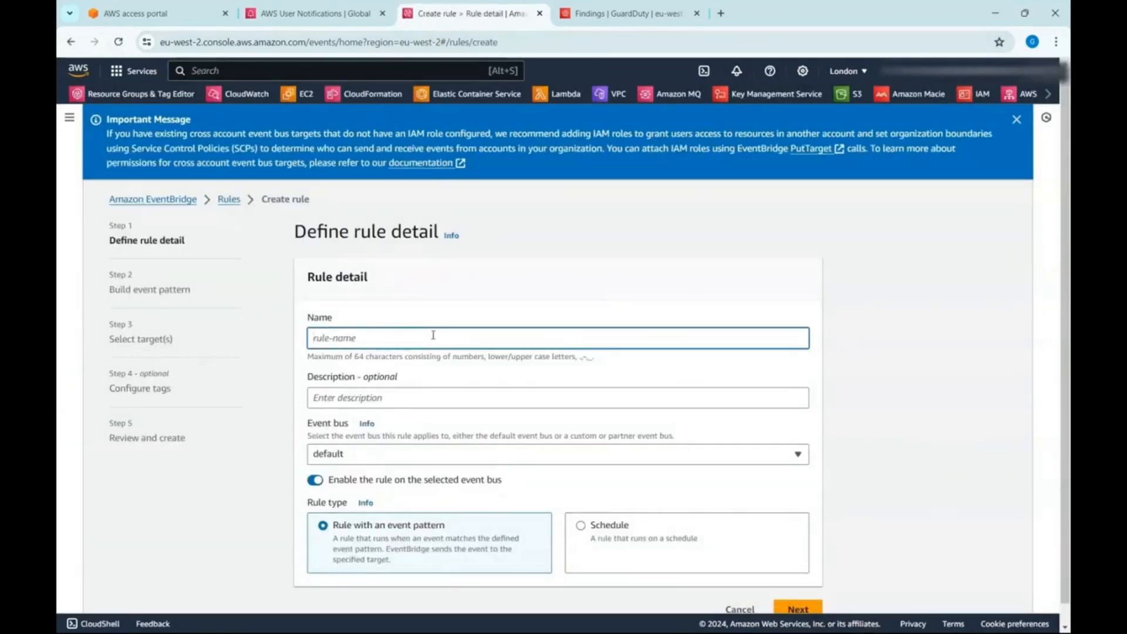
pyautogui.write('GUarddutyRule')
pyautogui.scroll(-1, 781, 573)
pyautogui.click(820, 593)
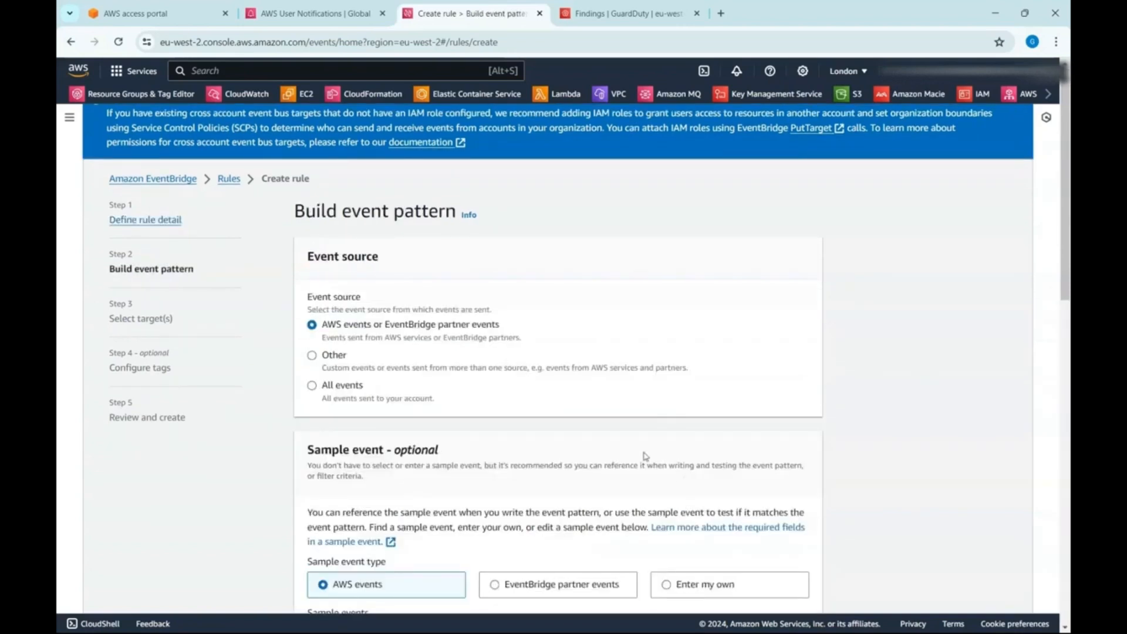
# - Build the rule's event pattern with GuardDuty as the AWS service and GuardDuty Finding as the event type
pyautogui.scroll(-5, 644, 455)
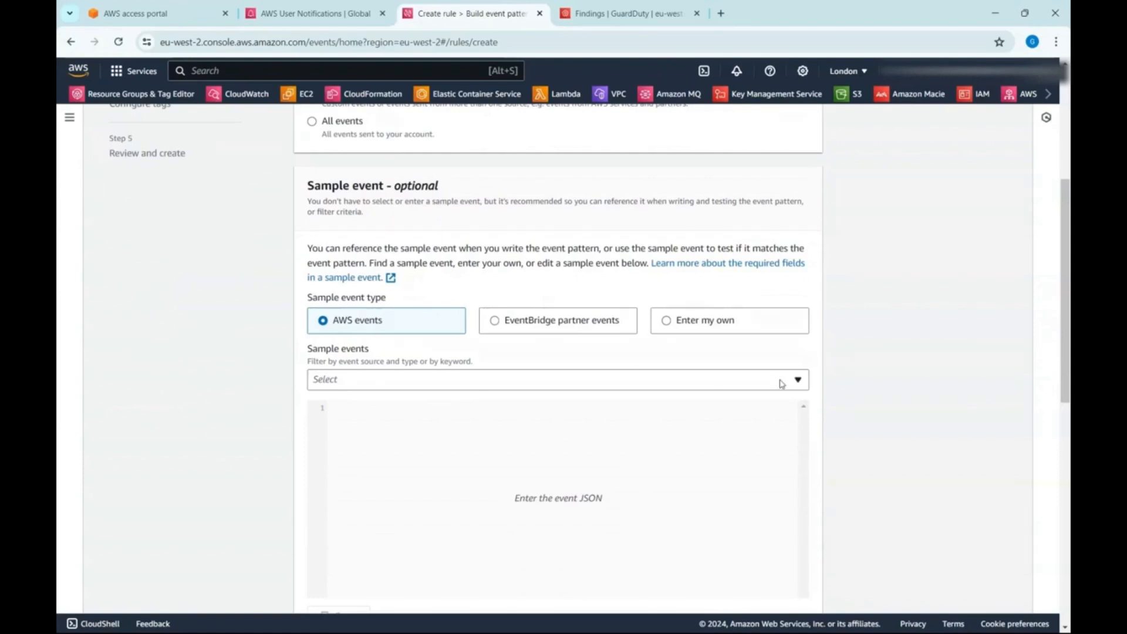
pyautogui.scroll(-6, 800, 458)
pyautogui.scroll(-2, 800, 467)
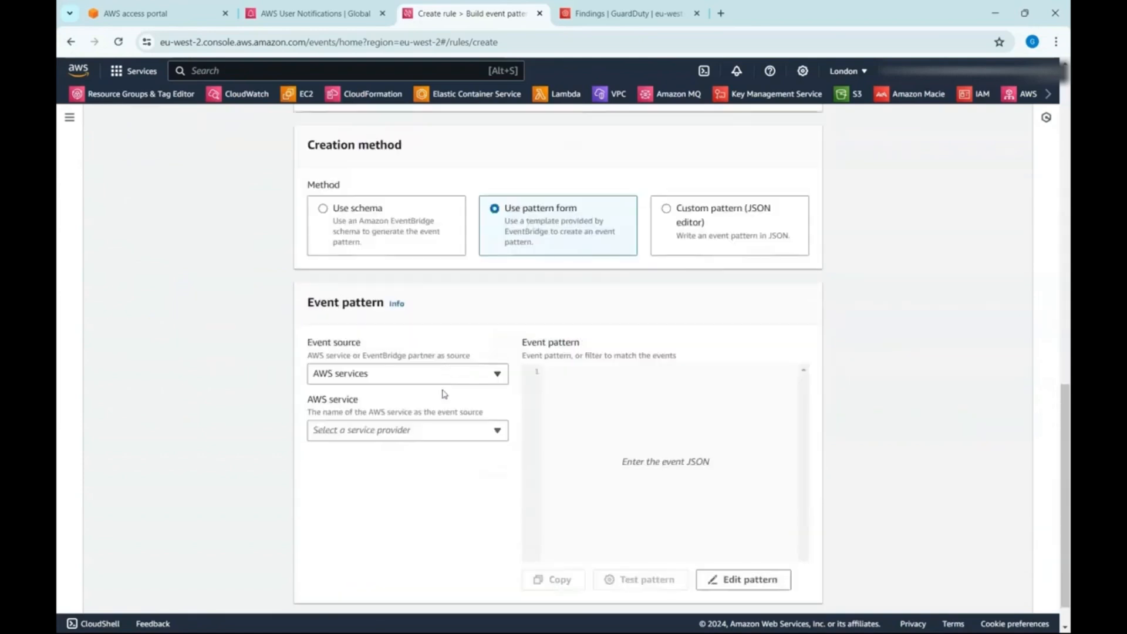
pyautogui.click(446, 439)
pyautogui.write('guard')
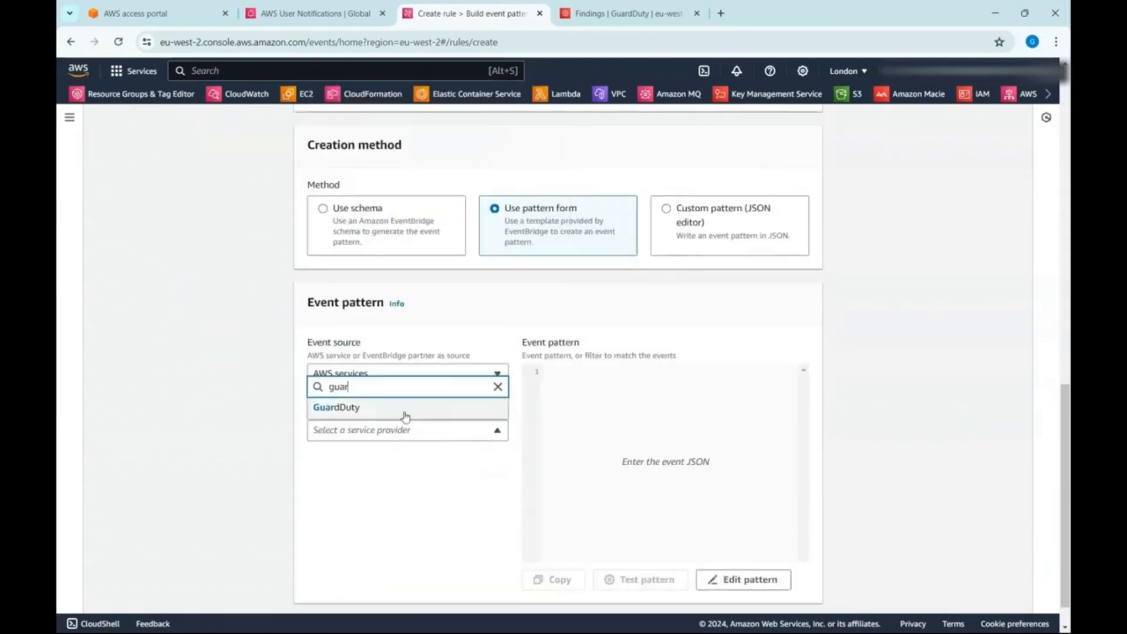
pyautogui.click(404, 408)
pyautogui.click(474, 499)
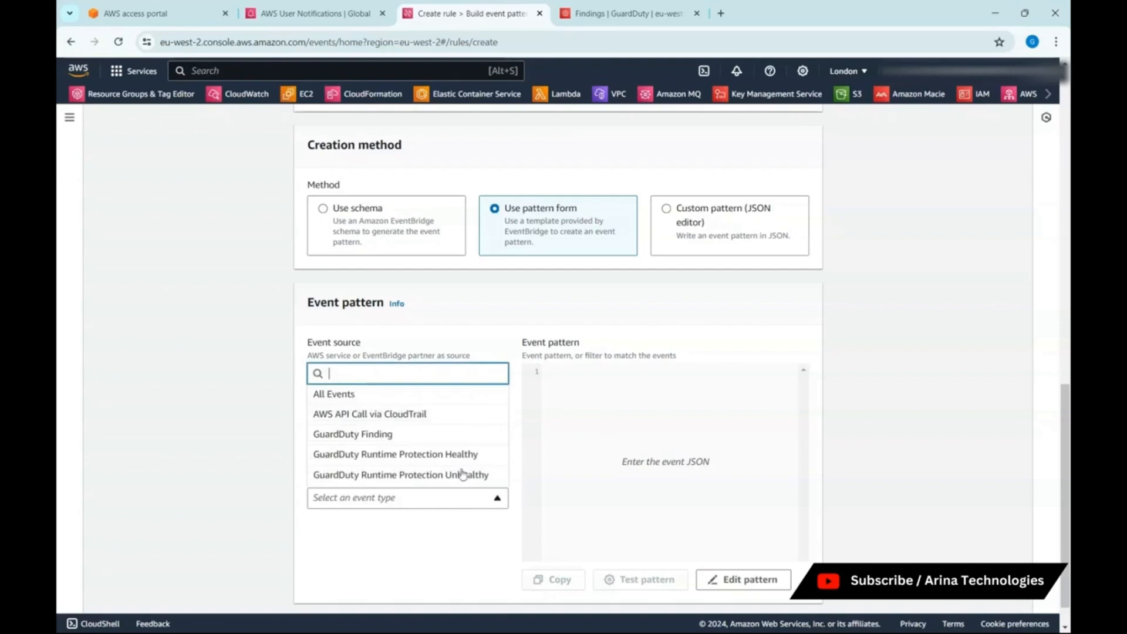
pyautogui.click(361, 433)
pyautogui.scroll(-1, 814, 512)
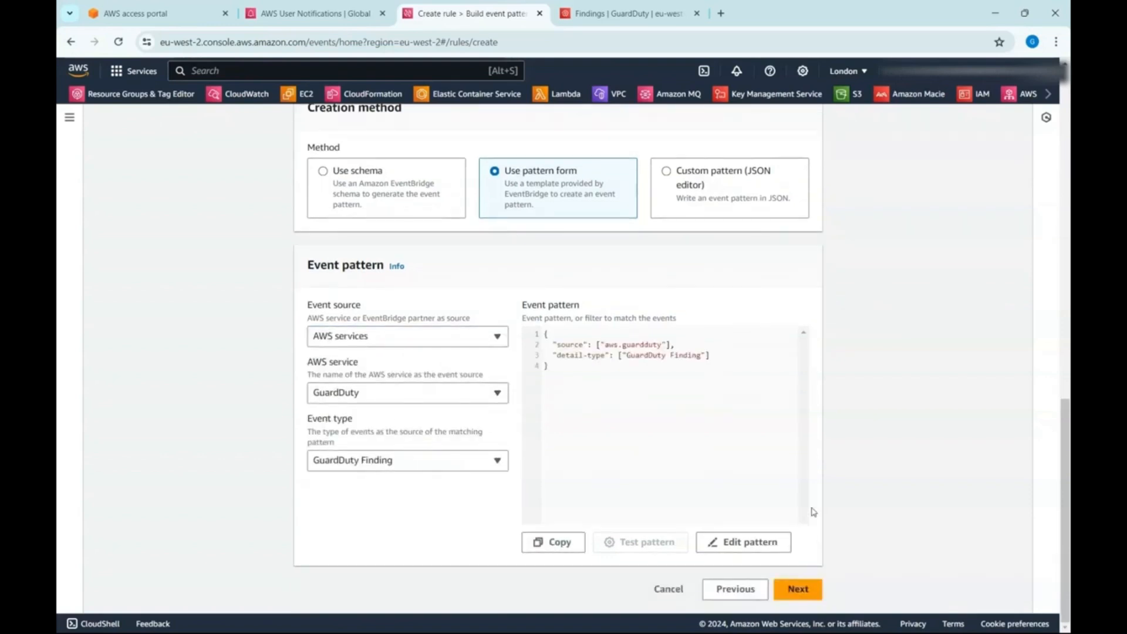
# - Continue to the rule's target selection and set the first target to the AWS service Lambda function
pyautogui.click(807, 588)
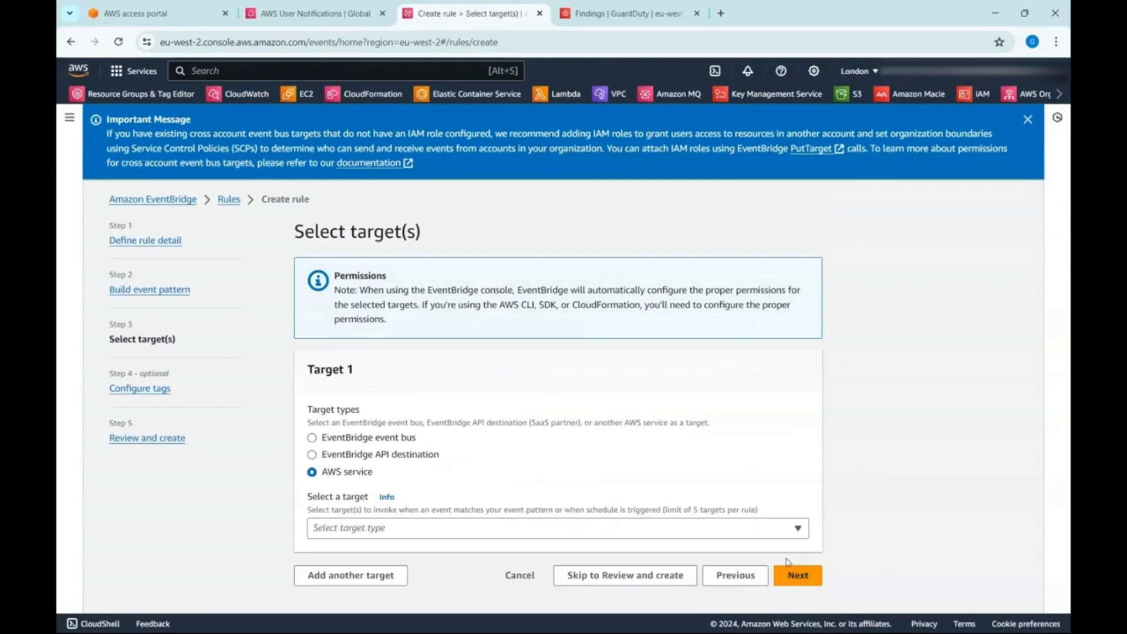
pyautogui.click(424, 527)
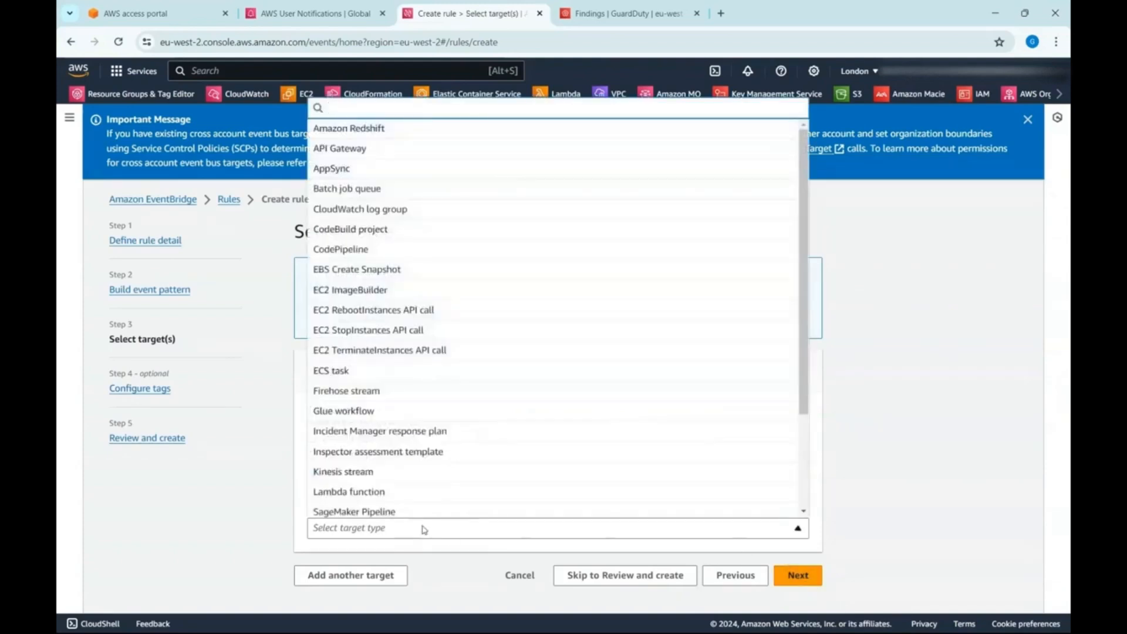
pyautogui.write('lambd')
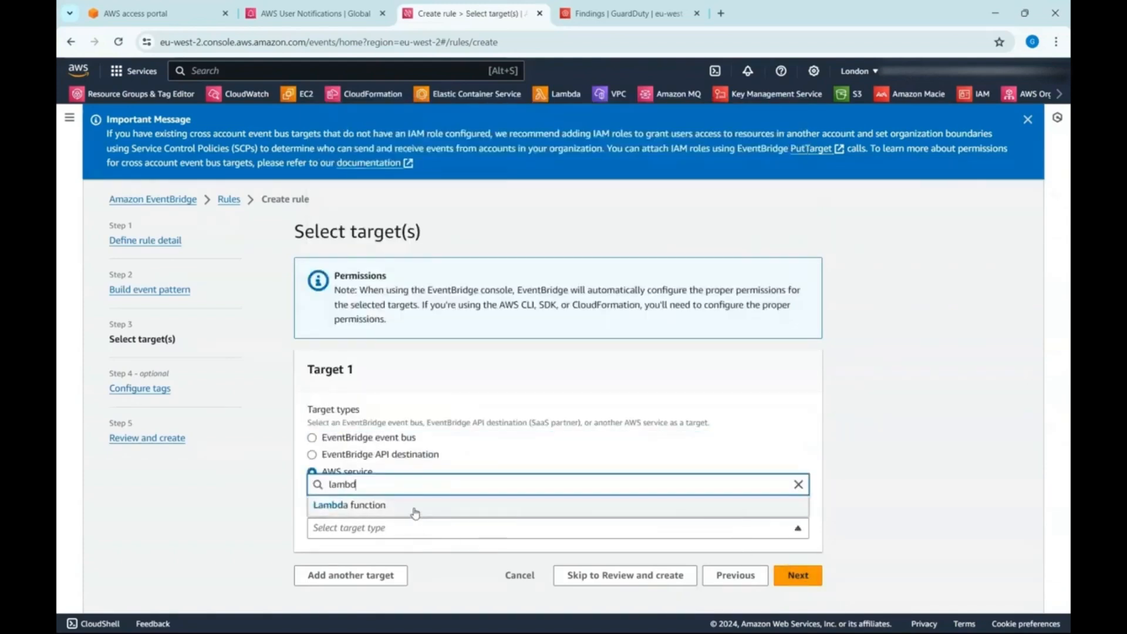
pyautogui.click(415, 508)
pyautogui.scroll(-2, 544, 538)
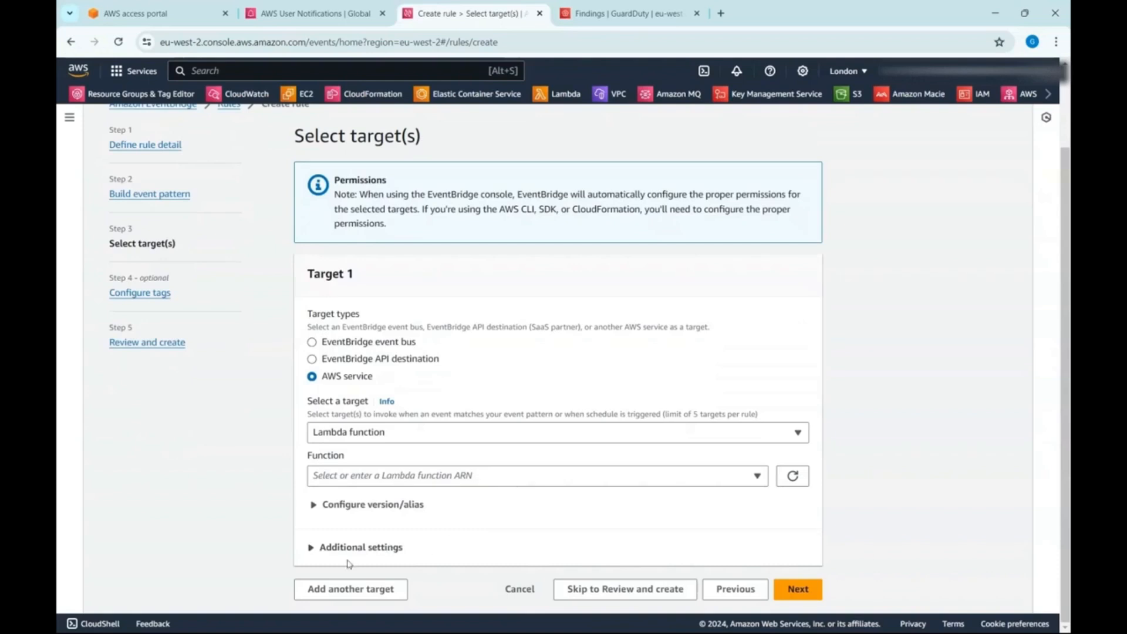
# - Add a second target to the rule and set it to the AWS service SNS topic
pyautogui.click(351, 588)
pyautogui.scroll(-4, 474, 482)
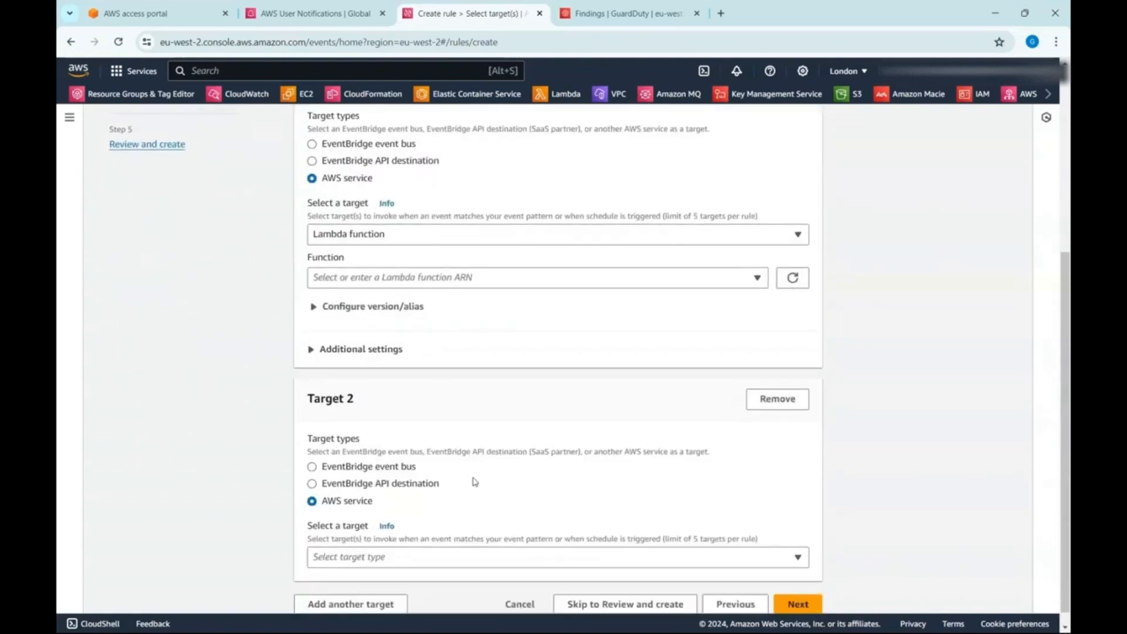
pyautogui.click(483, 557)
pyautogui.write('sn')
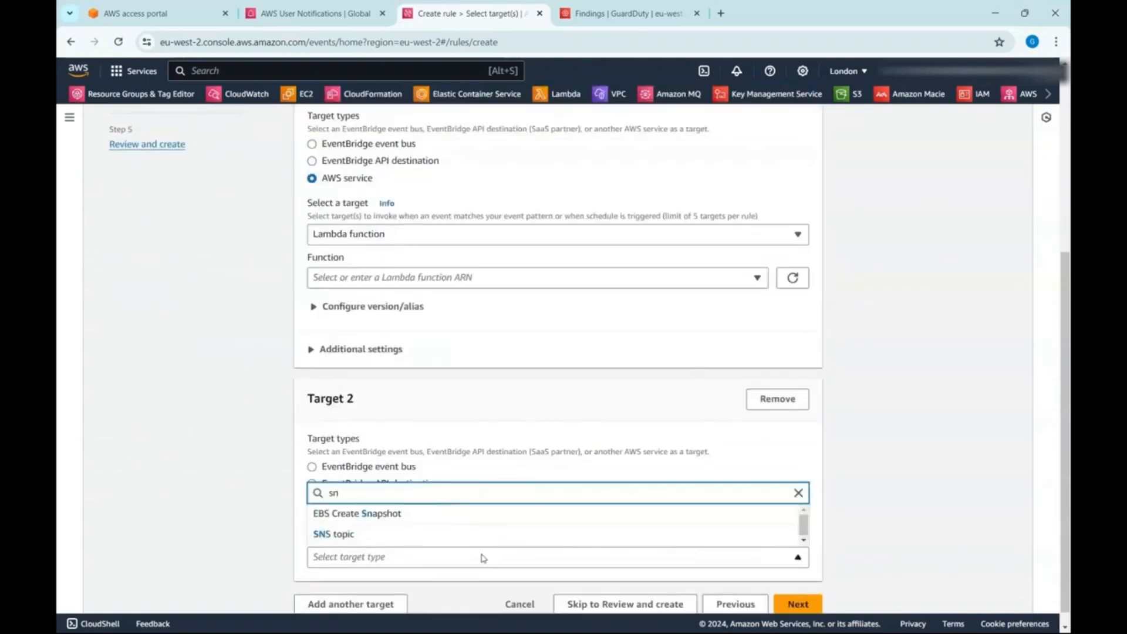
pyautogui.click(478, 535)
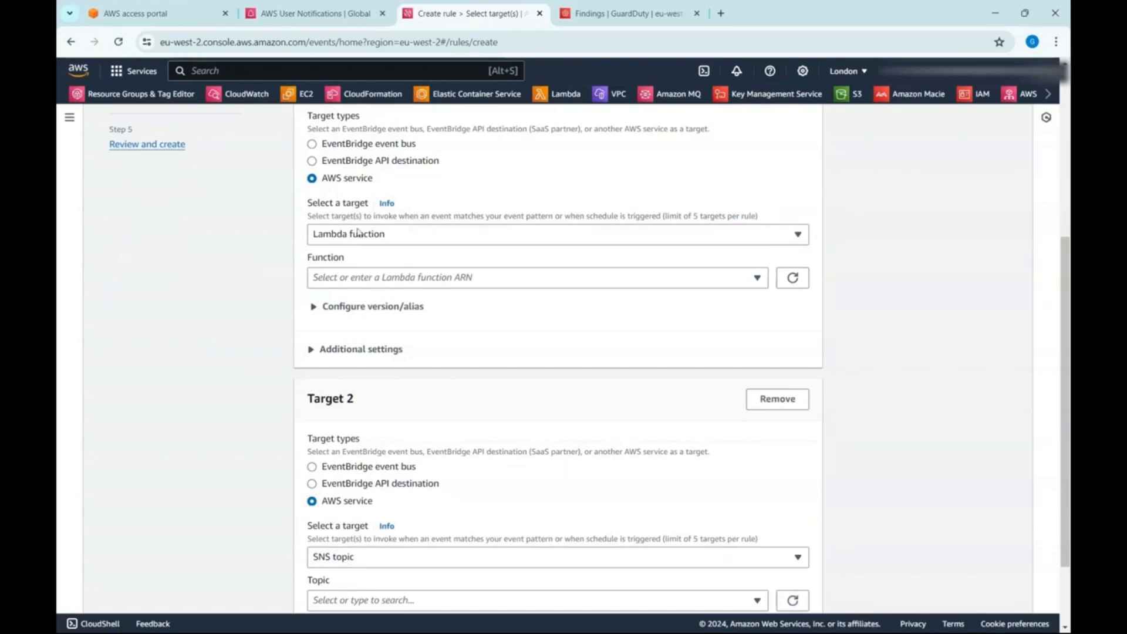
pyautogui.scroll(-1, 420, 540)
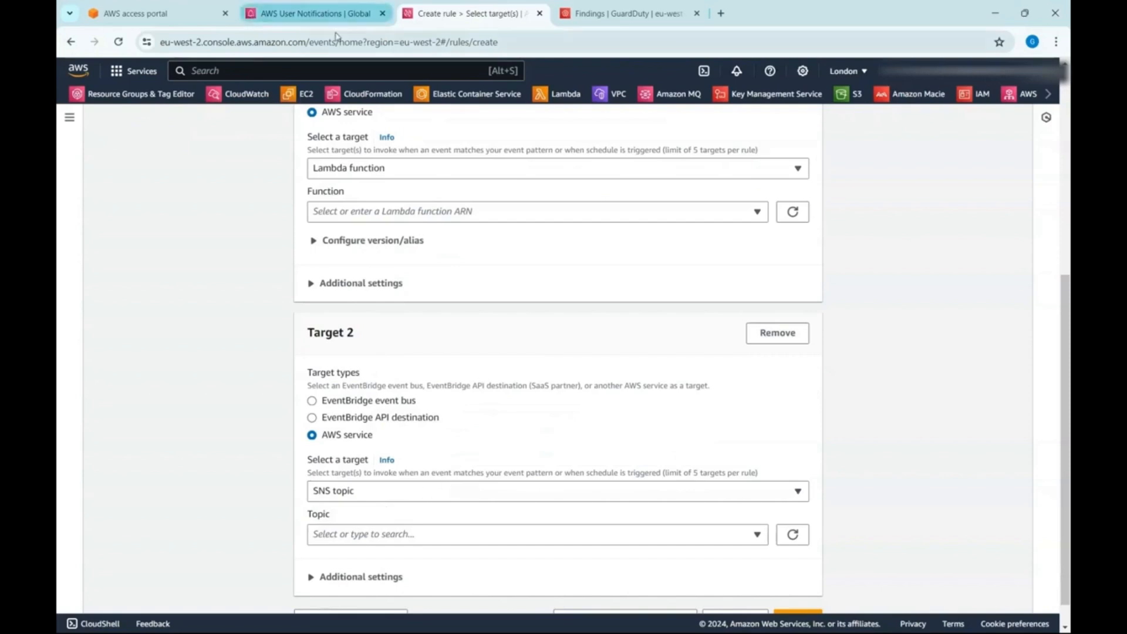
# - Return to the AWS User Notifications browser tab, check the aggregation and delivery channel settings, and try to create the notification configuration
pyautogui.click(332, 13)
pyautogui.click(886, 261)
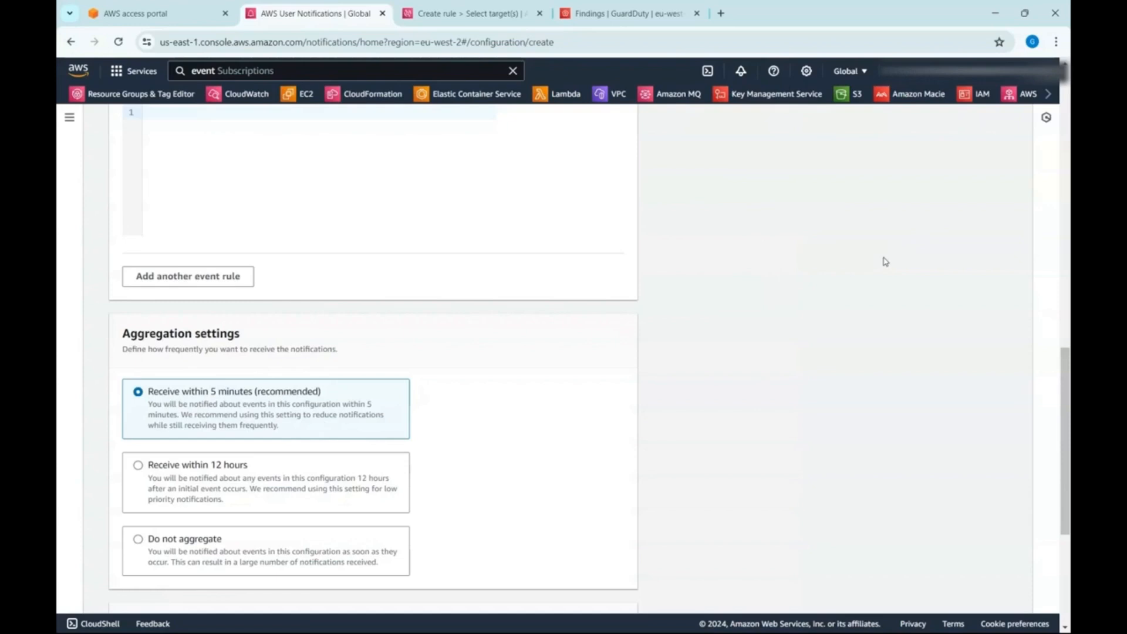
pyautogui.scroll(-1, 872, 257)
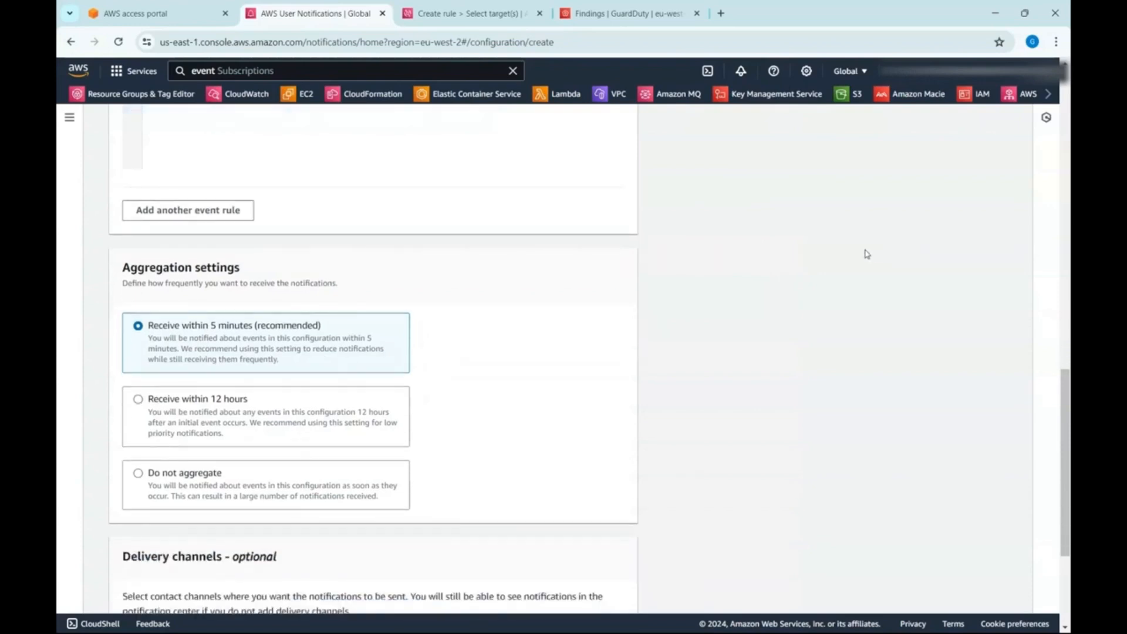
pyautogui.scroll(-3, 866, 252)
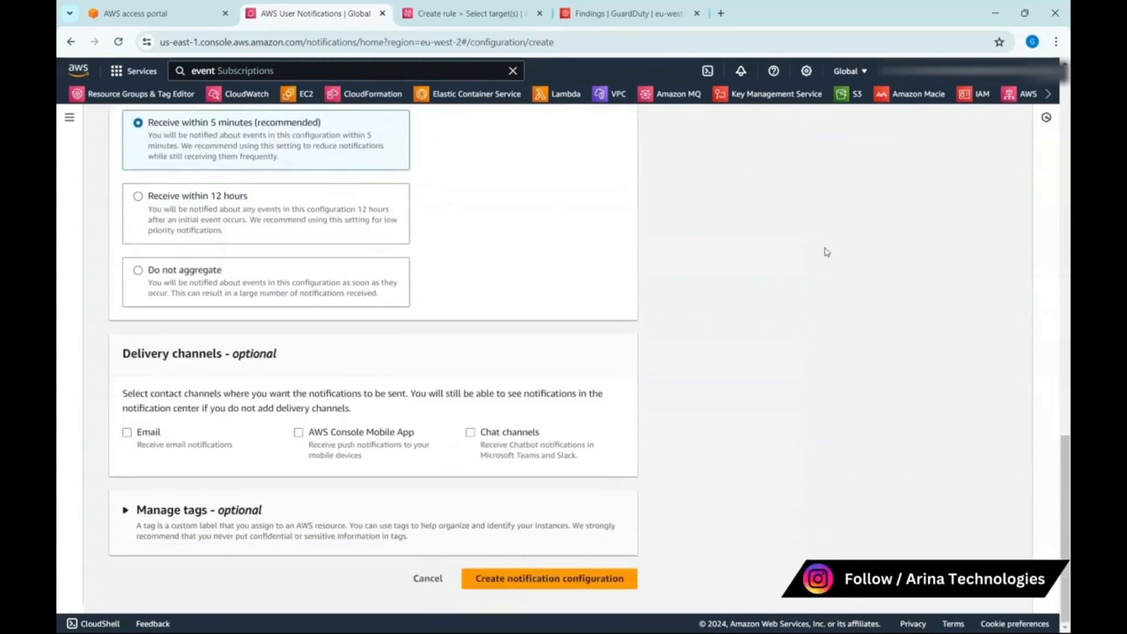
pyautogui.click(556, 584)
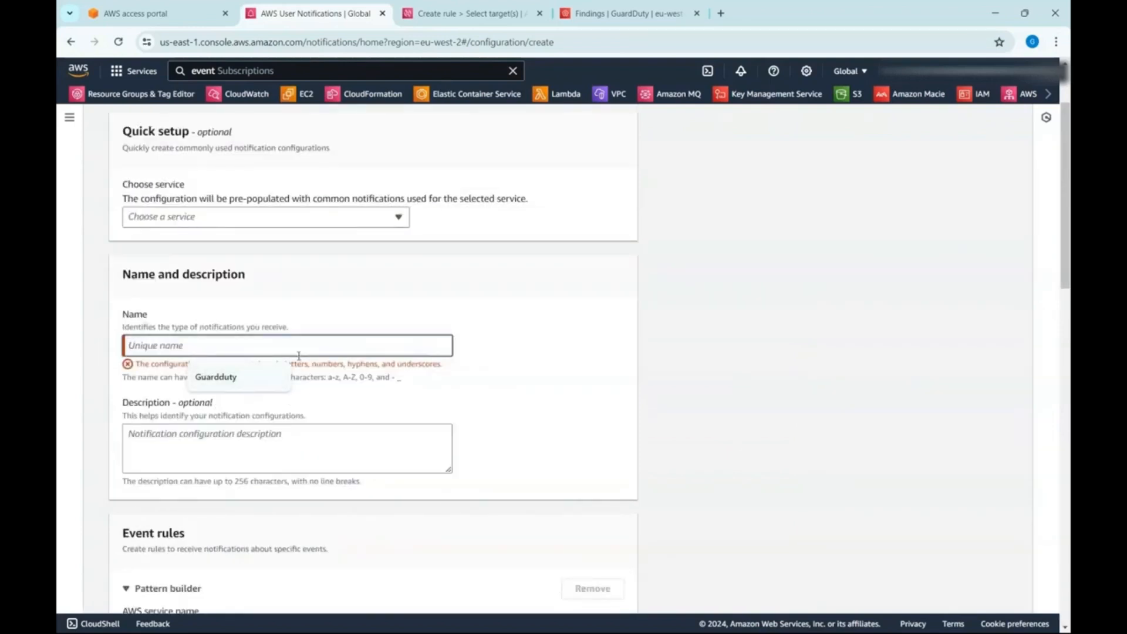
# - Apply the CloudWatch quick setup and name the notification configuration GuardDuty
pyautogui.scroll(2, 425, 304)
pyautogui.click(380, 323)
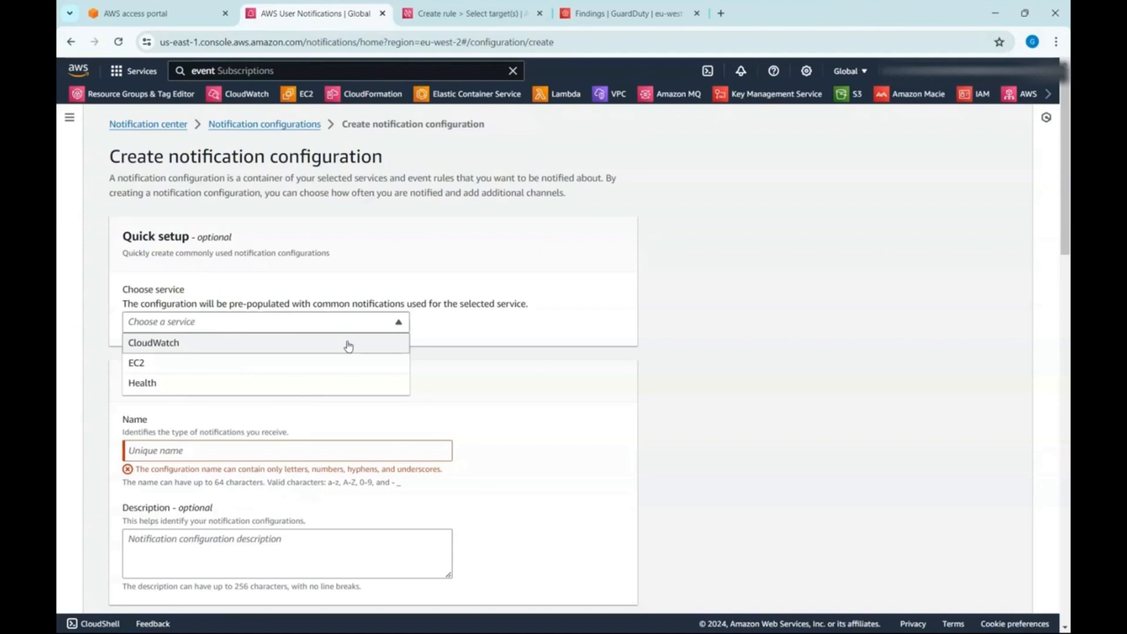
pyautogui.click(282, 347)
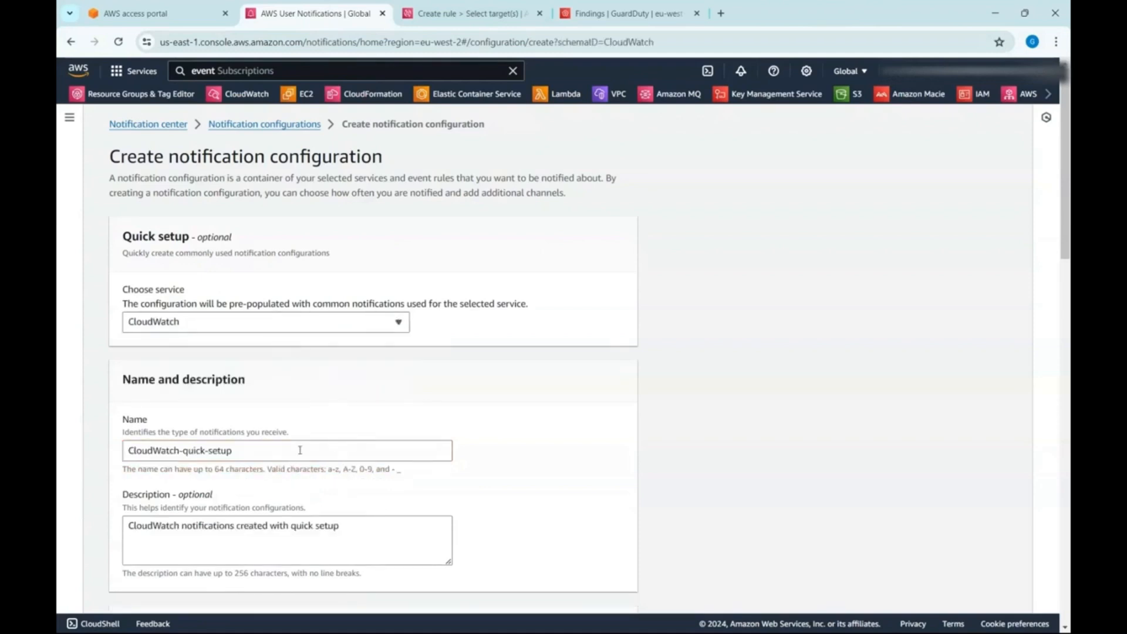
pyautogui.moveTo(300, 450); pyautogui.dragTo(60, 452)
pyautogui.write('g')
pyautogui.press('BackSpace')
pyautogui.write('GuardDuty')
# - Change the configuration's description to "CloudWatch notifications for GuardDuty"
pyautogui.click(239, 530)
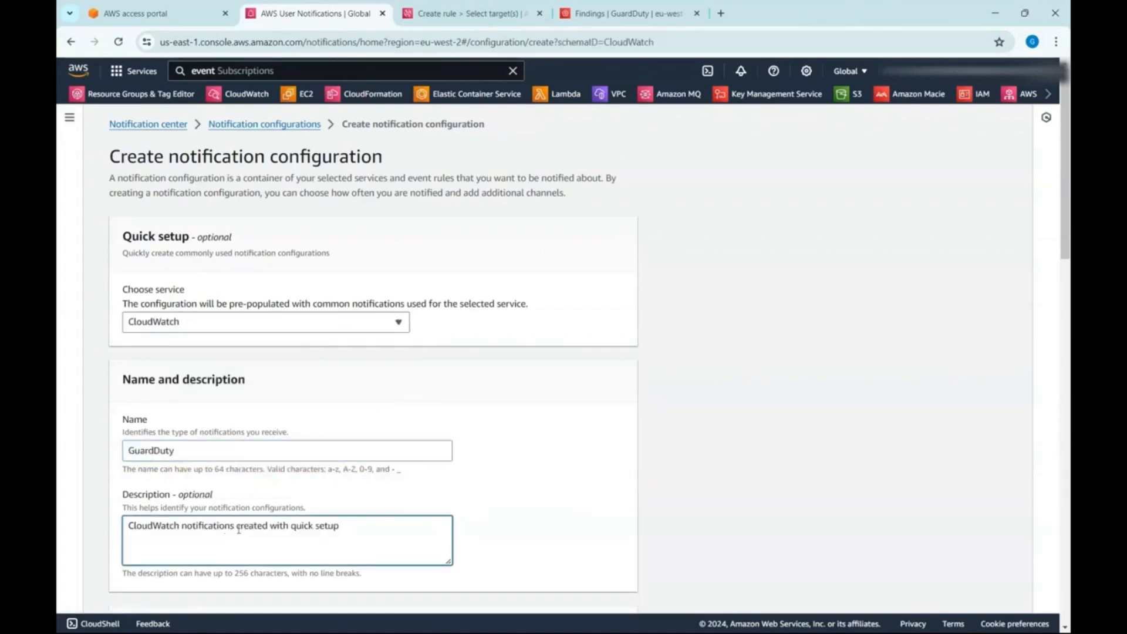
pyautogui.moveTo(238, 531); pyautogui.dragTo(400, 524)
pyautogui.write('for Gu')
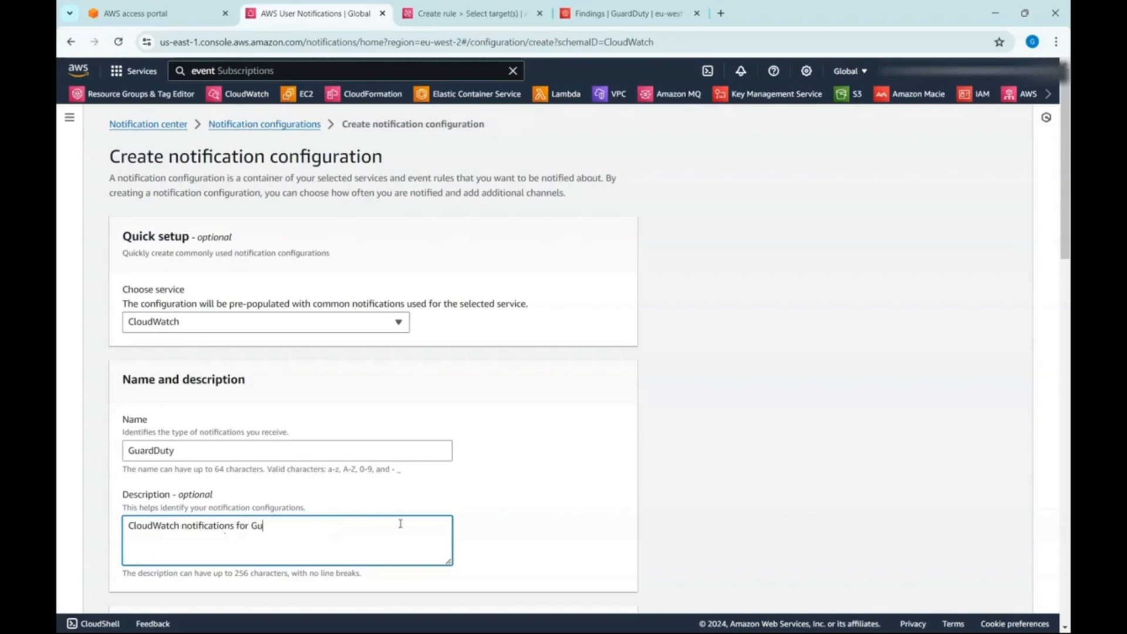
pyautogui.write('ardDuty')
# - Set the event rule's AWS service to GuardDuty and its event type to GuardDuty Finding
pyautogui.scroll(-5, 315, 411)
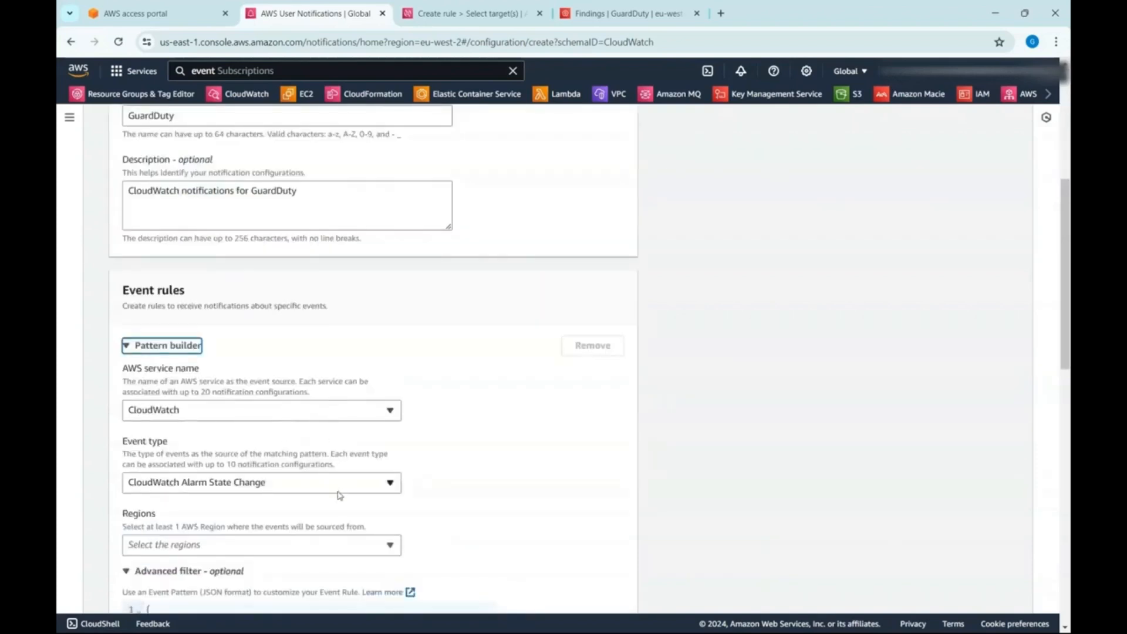
pyautogui.click(320, 410)
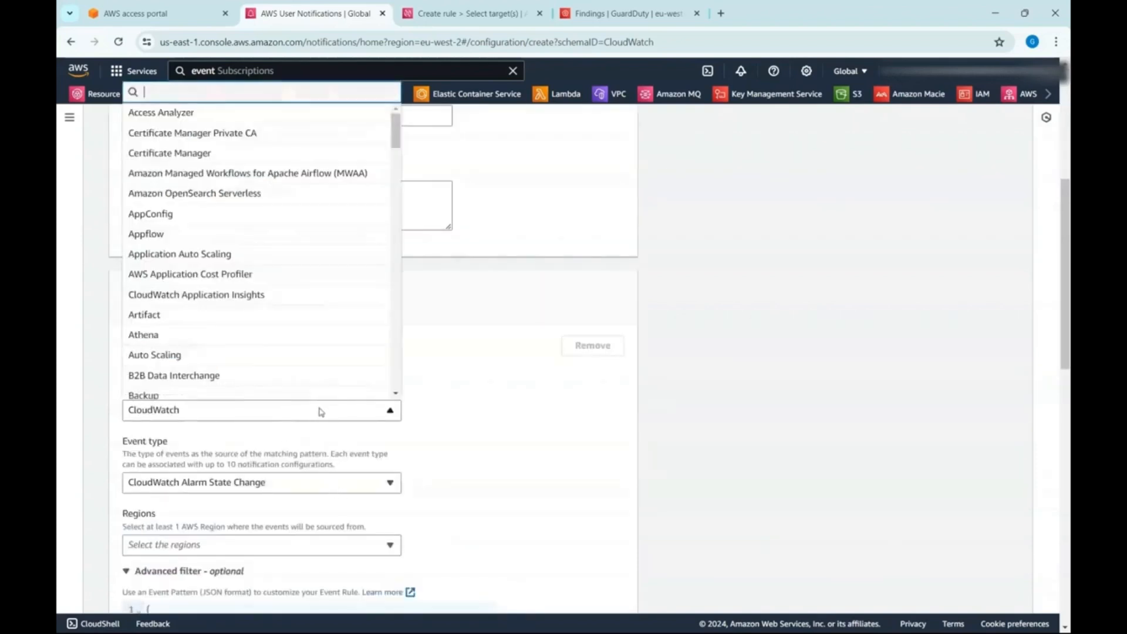
pyautogui.write('guardu')
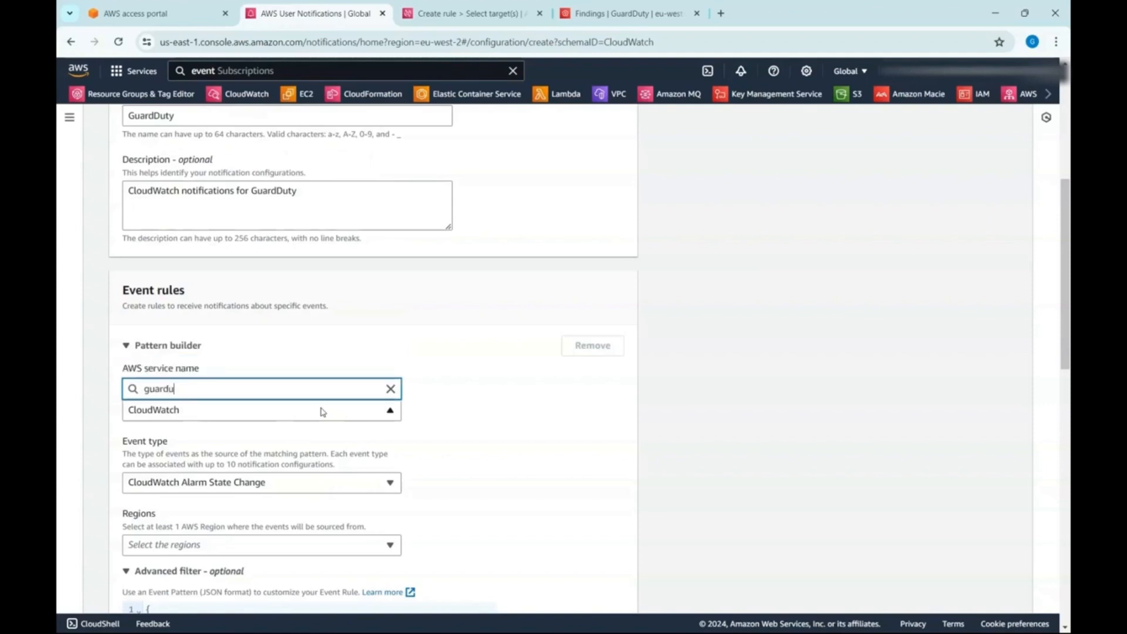
pyautogui.press('BackSpace')
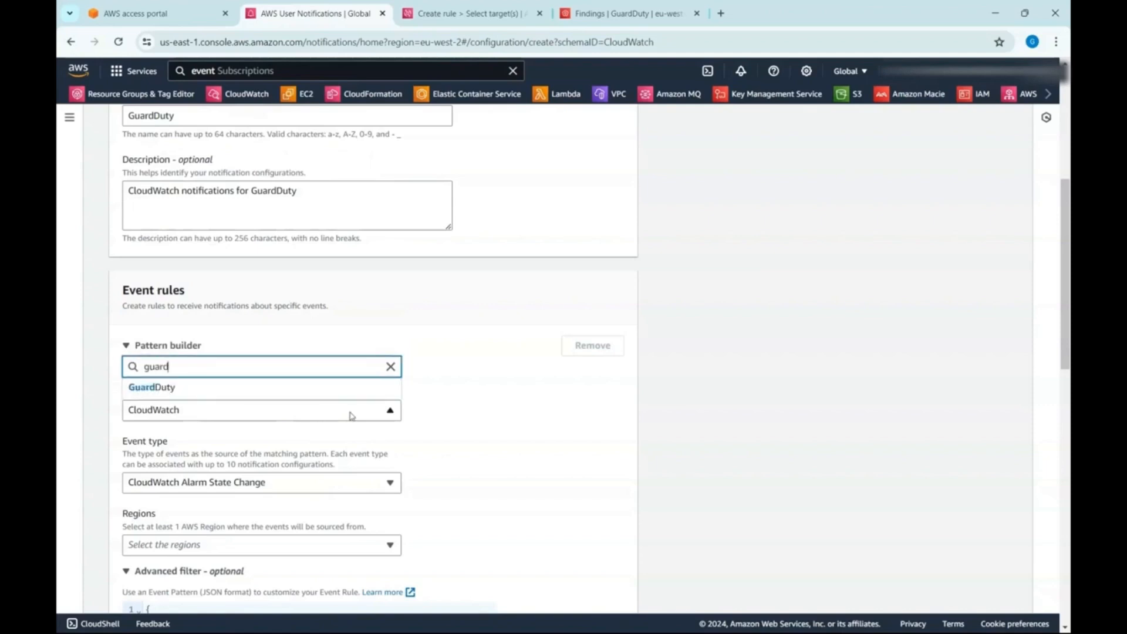
pyautogui.click(327, 389)
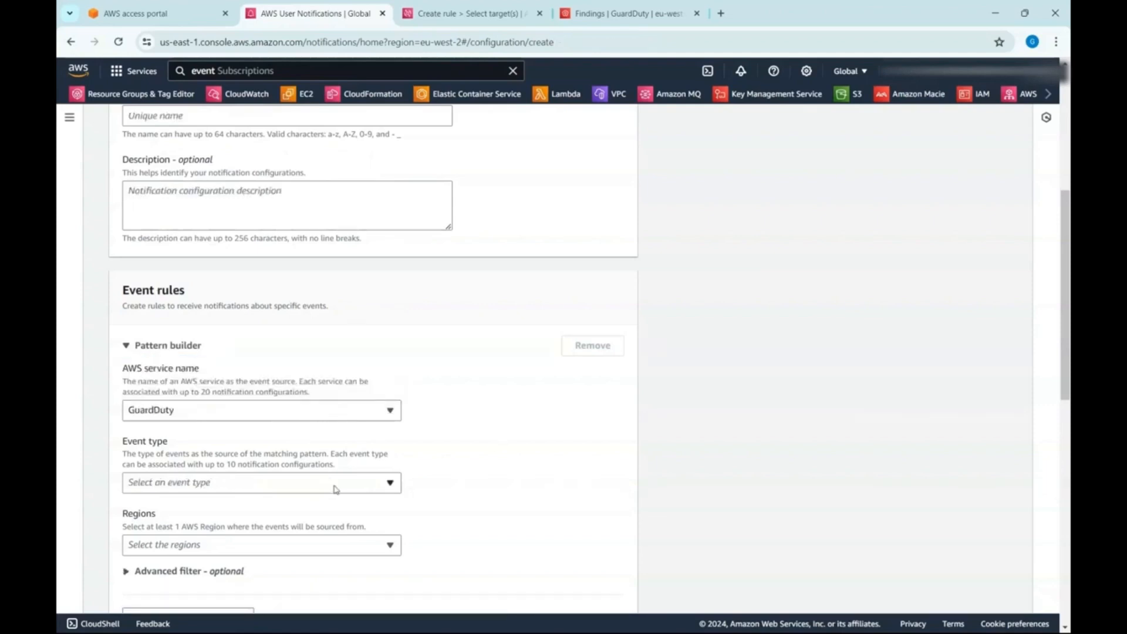
pyautogui.click(336, 489)
pyautogui.click(337, 523)
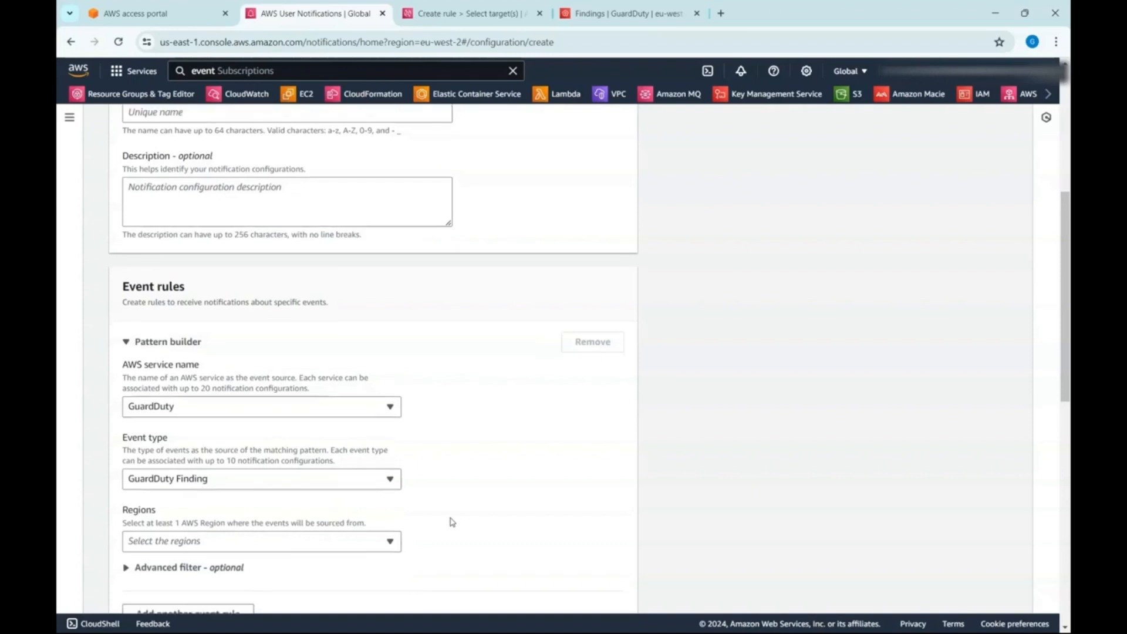
# - Select US East (N. Virginia) as the event rule's source region
pyautogui.scroll(-1, 411, 499)
pyautogui.click(365, 478)
pyautogui.click(187, 121)
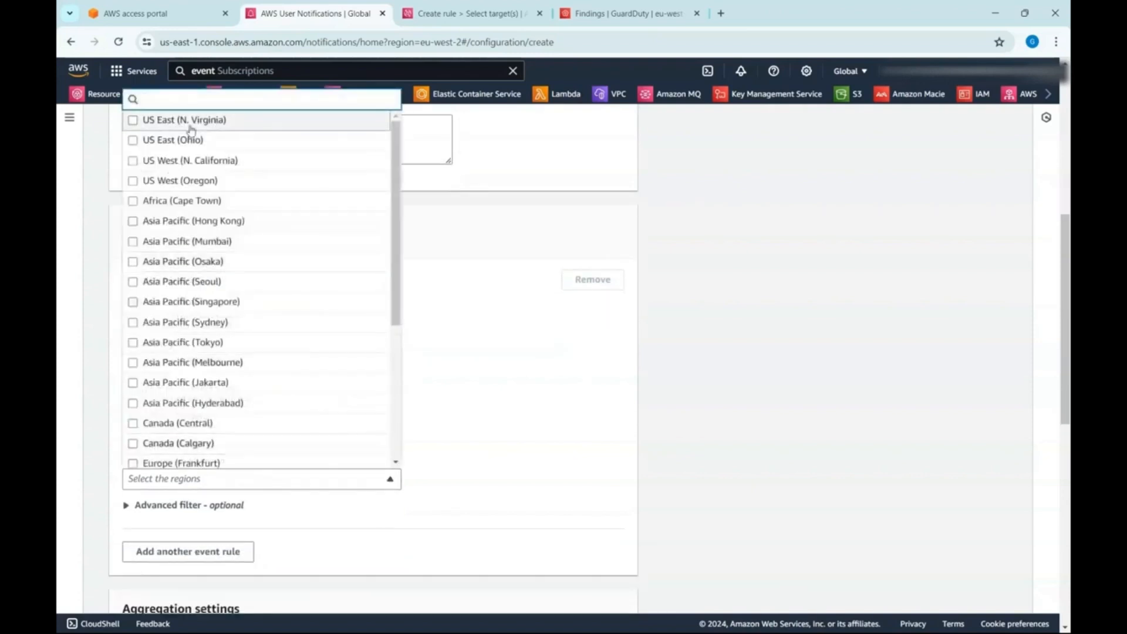
pyautogui.click(528, 421)
# - Add another event rule to the configuration and remove it again
pyautogui.scroll(-3, 488, 490)
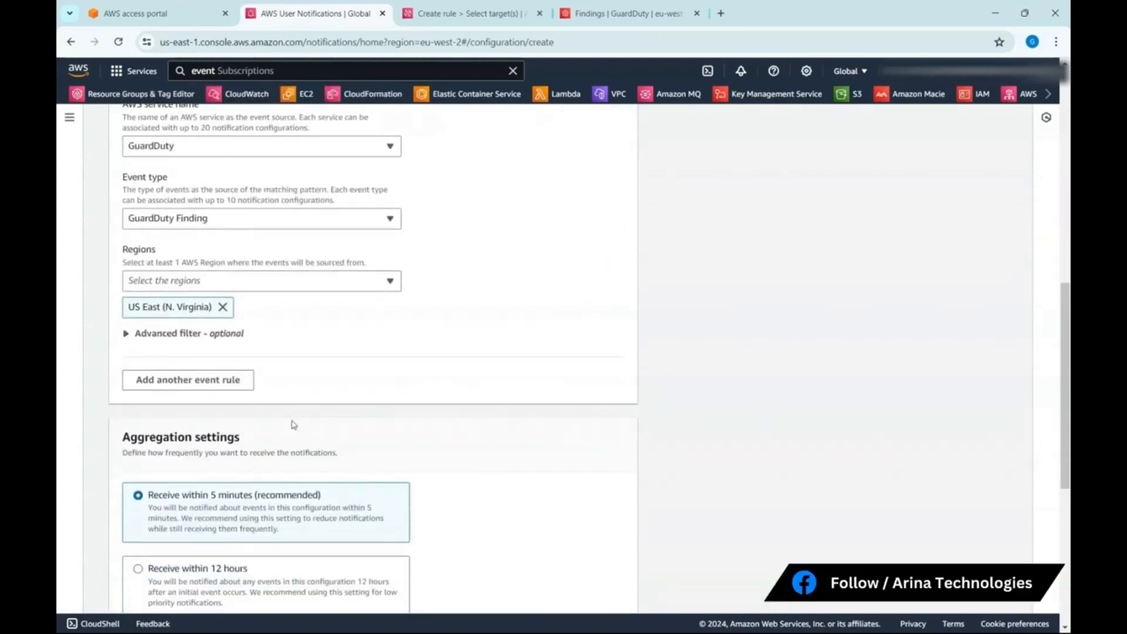
pyautogui.click(199, 381)
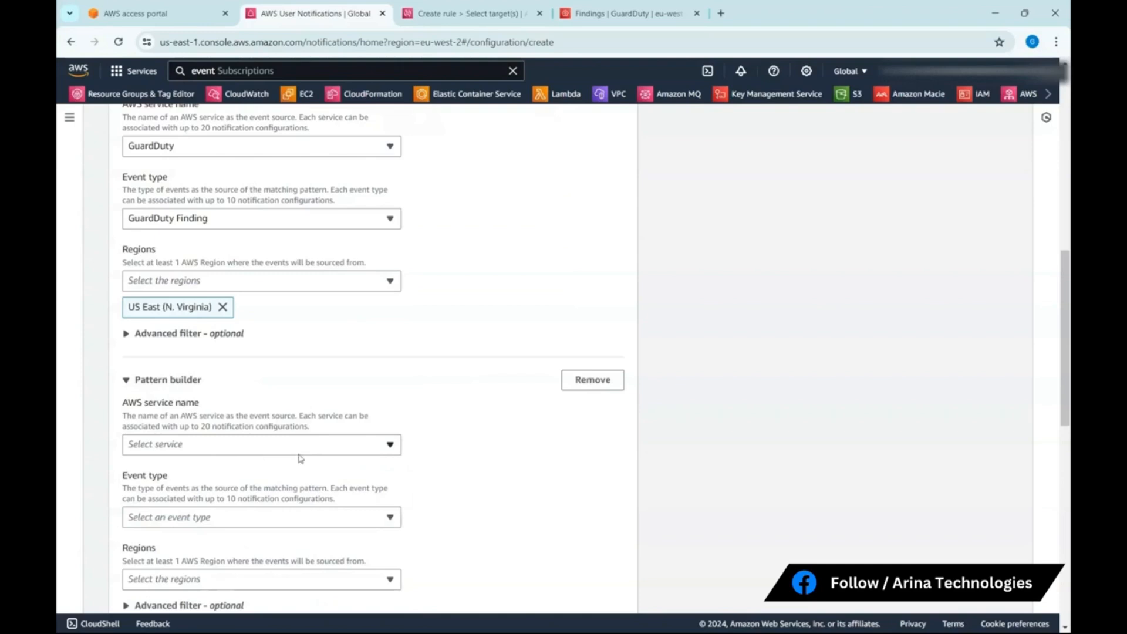
pyautogui.click(604, 385)
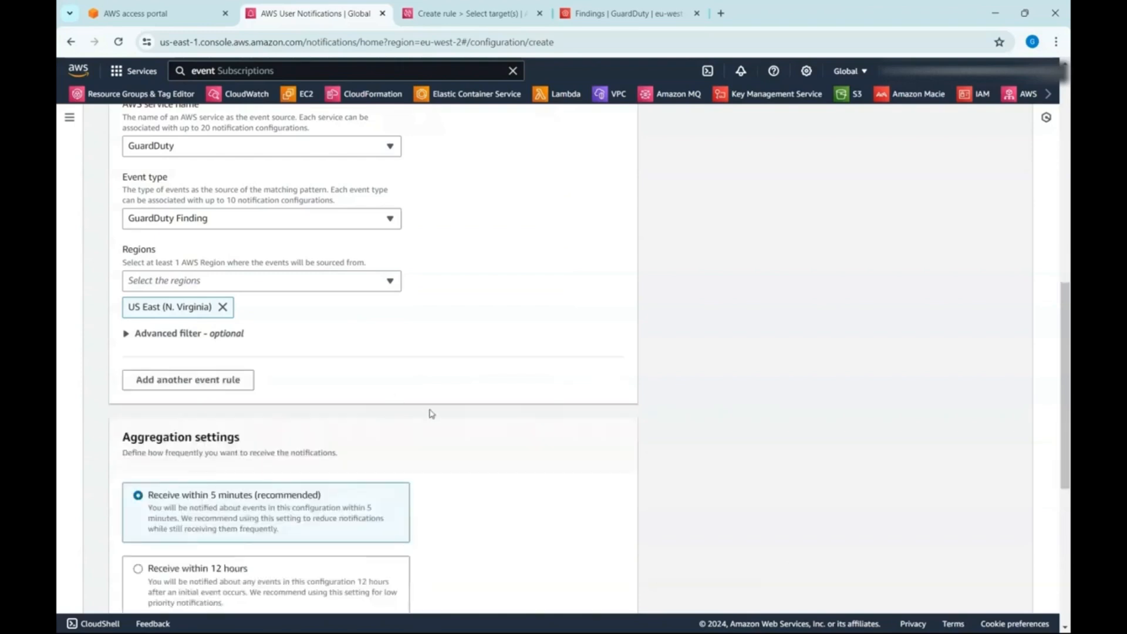
# - Check the aggregation and delivery channel options and try to submit the GuardDuty Finding notification configuration
pyautogui.scroll(-2, 431, 414)
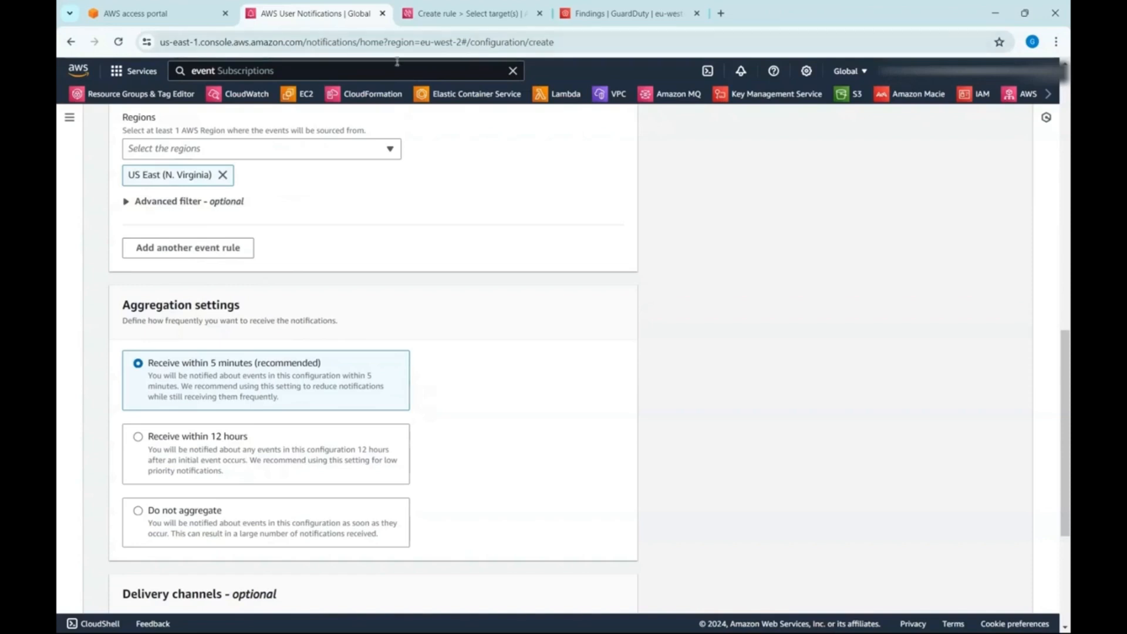
pyautogui.scroll(-3, 502, 343)
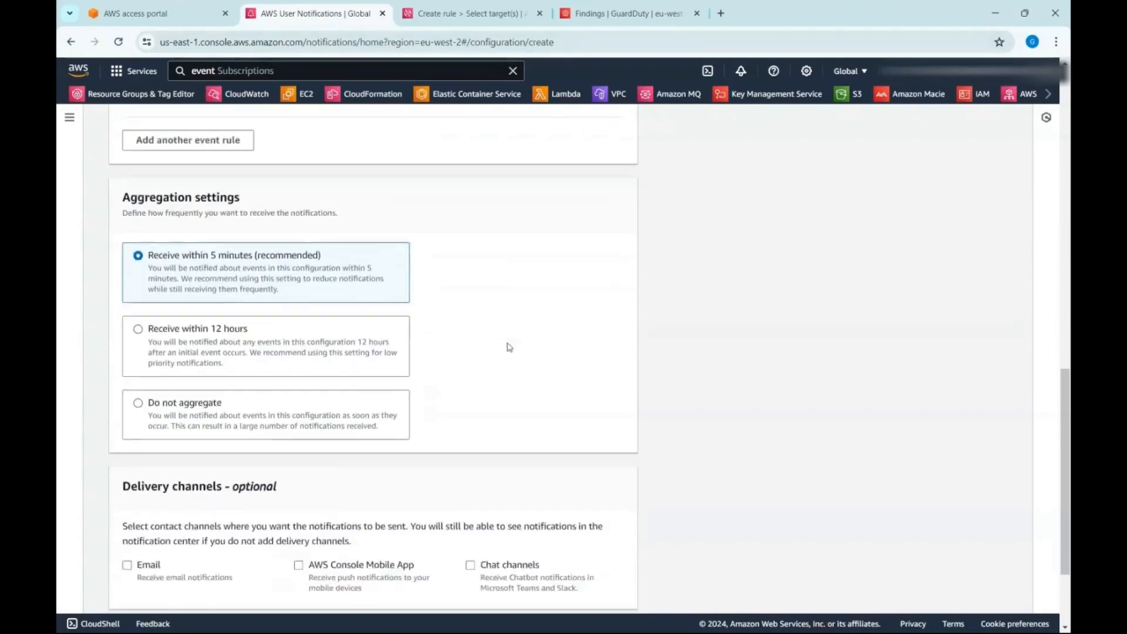
pyautogui.scroll(-1, 506, 347)
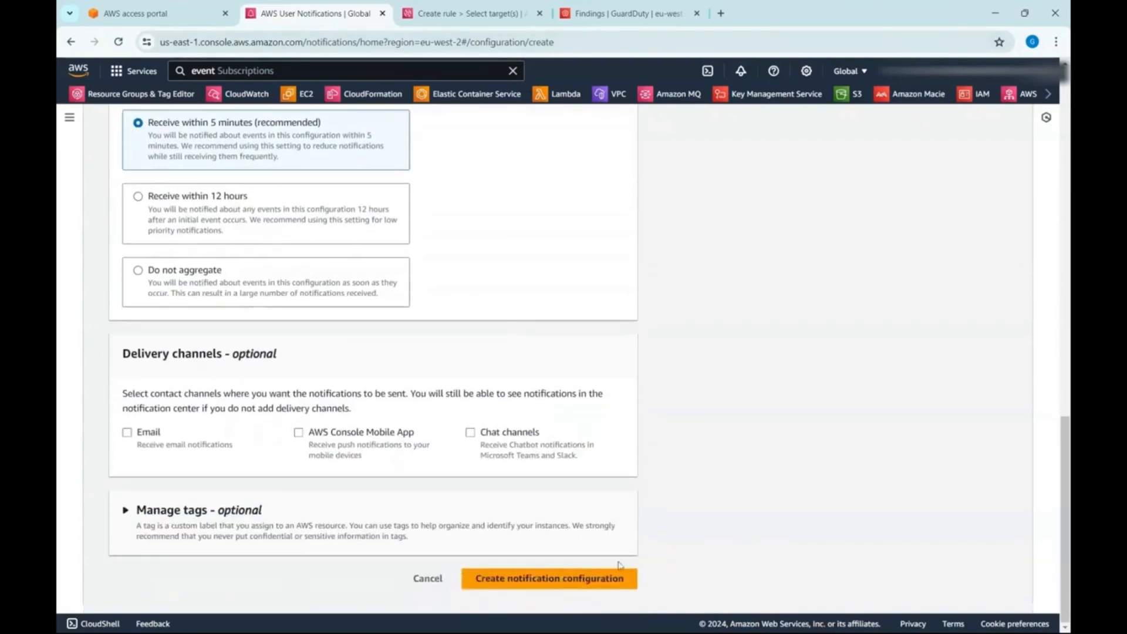
pyautogui.click(605, 579)
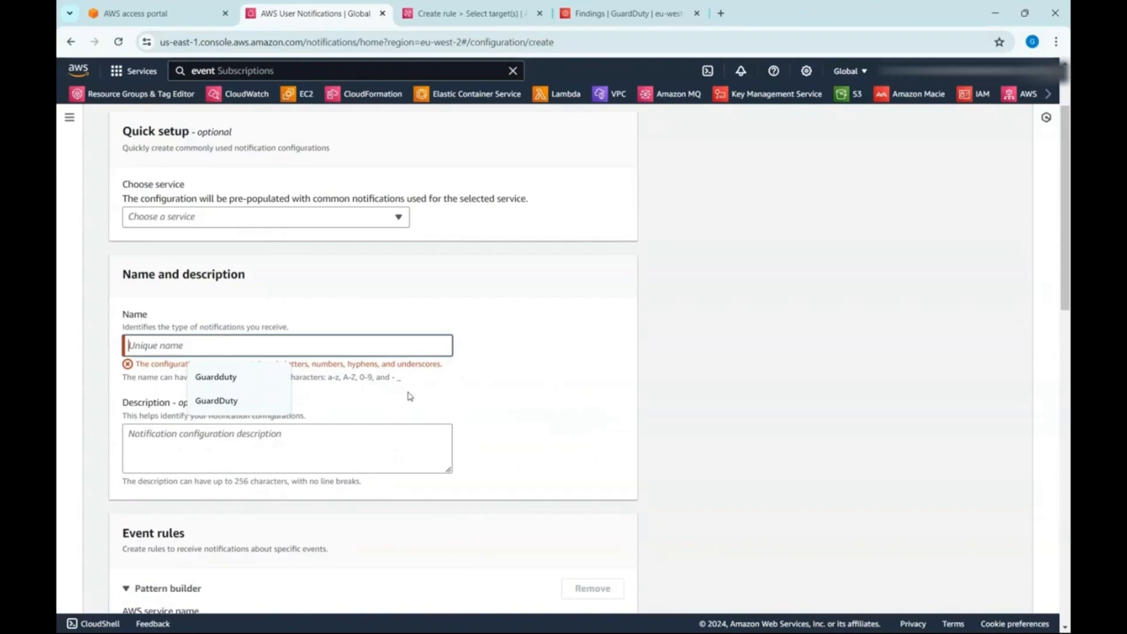
# - Go back to the notification configurations list and start a new configuration with the CloudWatch quick setup
pyautogui.scroll(2, 407, 395)
pyautogui.click(285, 124)
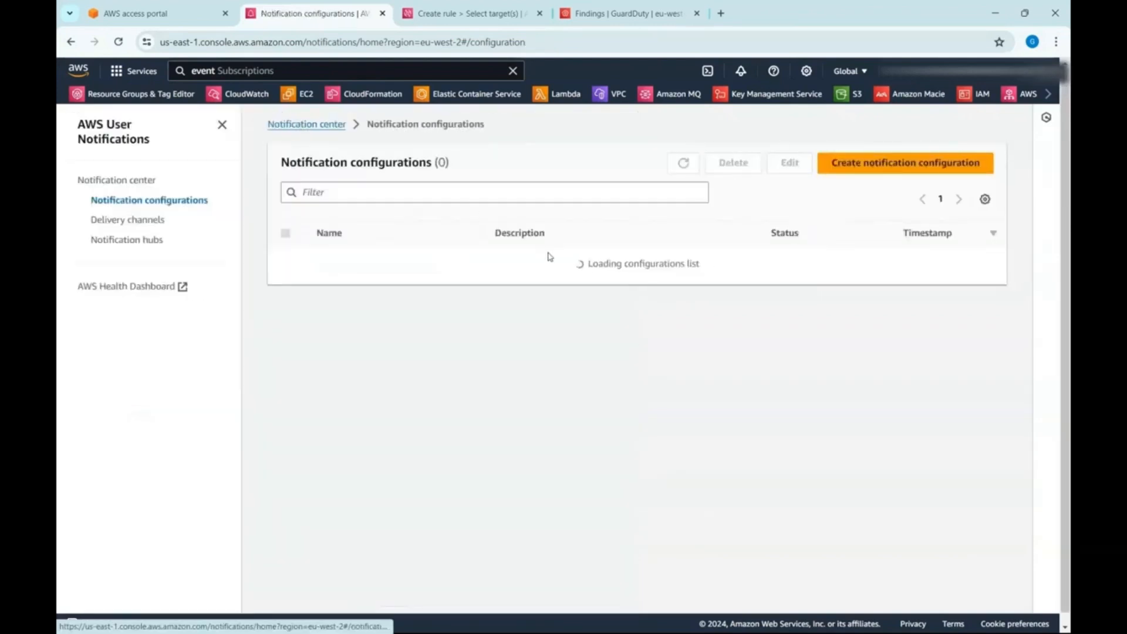
pyautogui.click(931, 174)
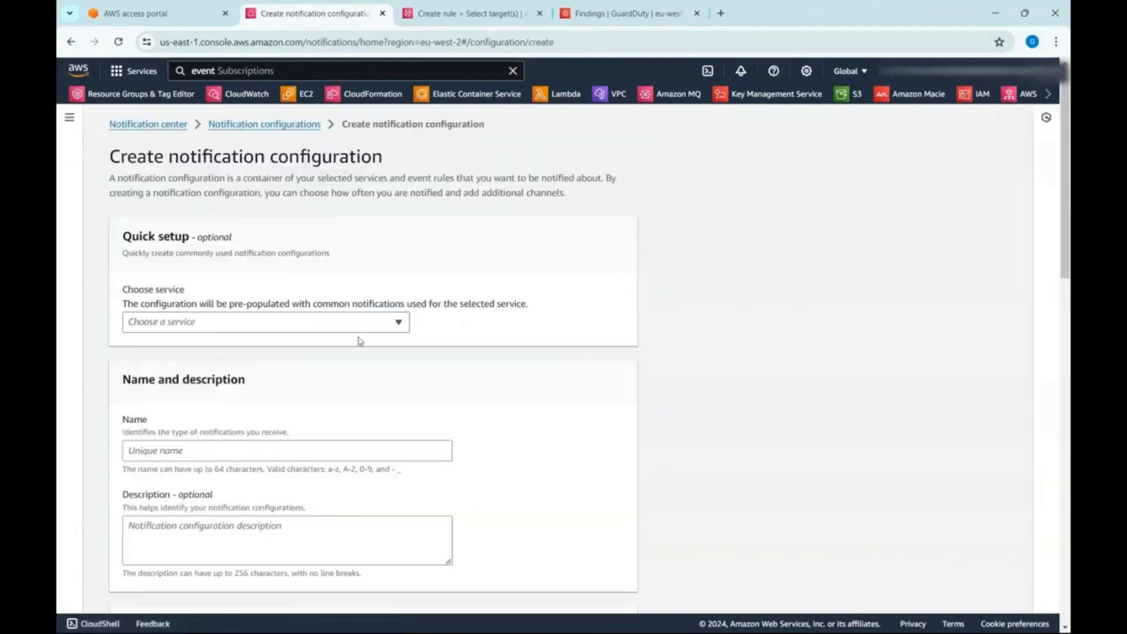
pyautogui.click(332, 324)
pyautogui.click(319, 344)
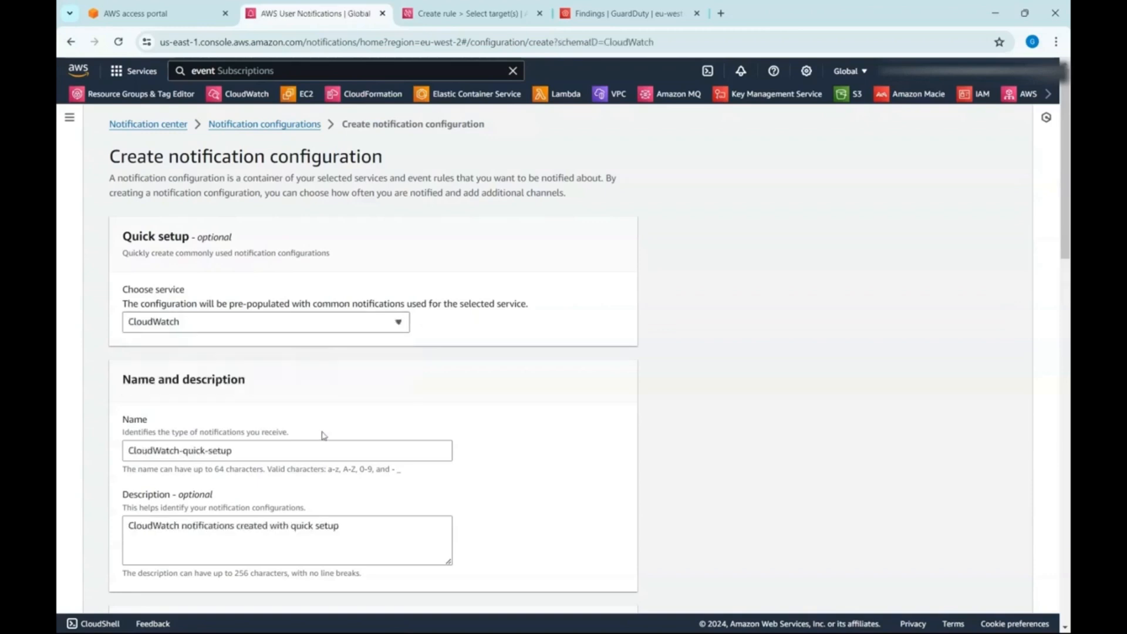
# - Set the event rule to the GuardDuty service with the GuardDuty Finding event type, sourced from US East (N. Virginia)
pyautogui.scroll(-2, 355, 454)
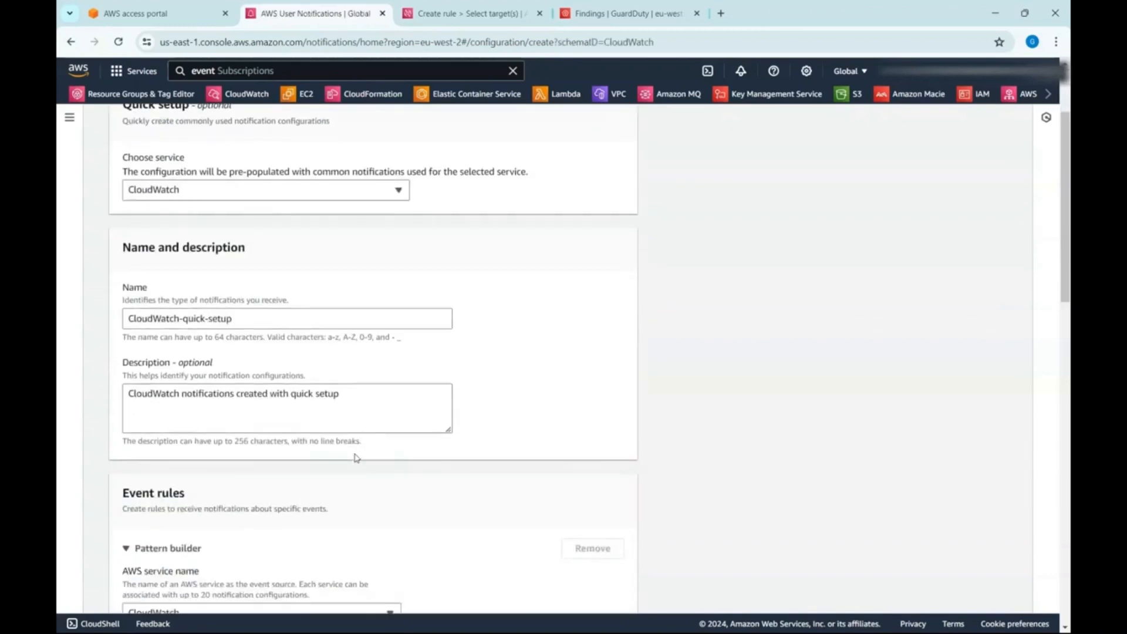
pyautogui.scroll(-3, 355, 455)
pyautogui.click(358, 415)
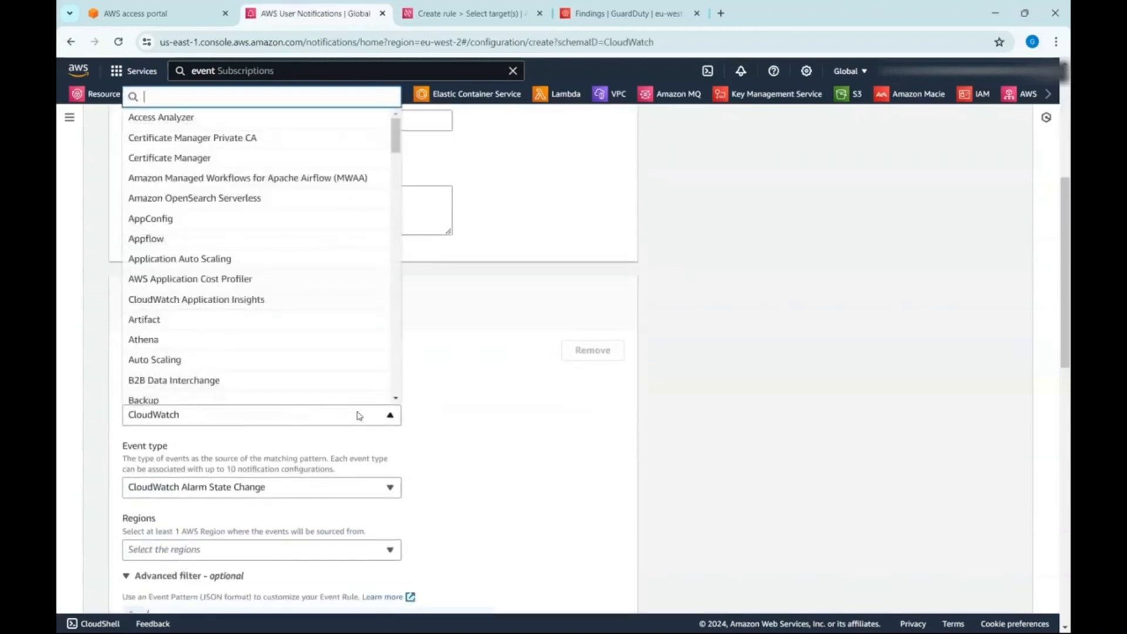
pyautogui.write('guard')
pyautogui.click(352, 393)
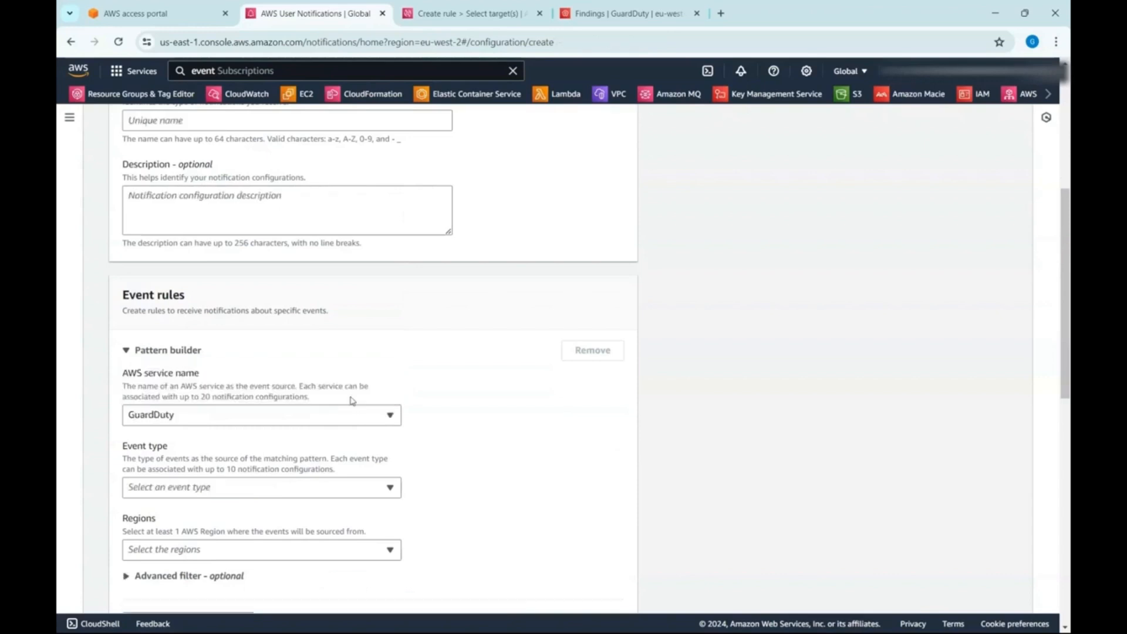
pyautogui.click(348, 488)
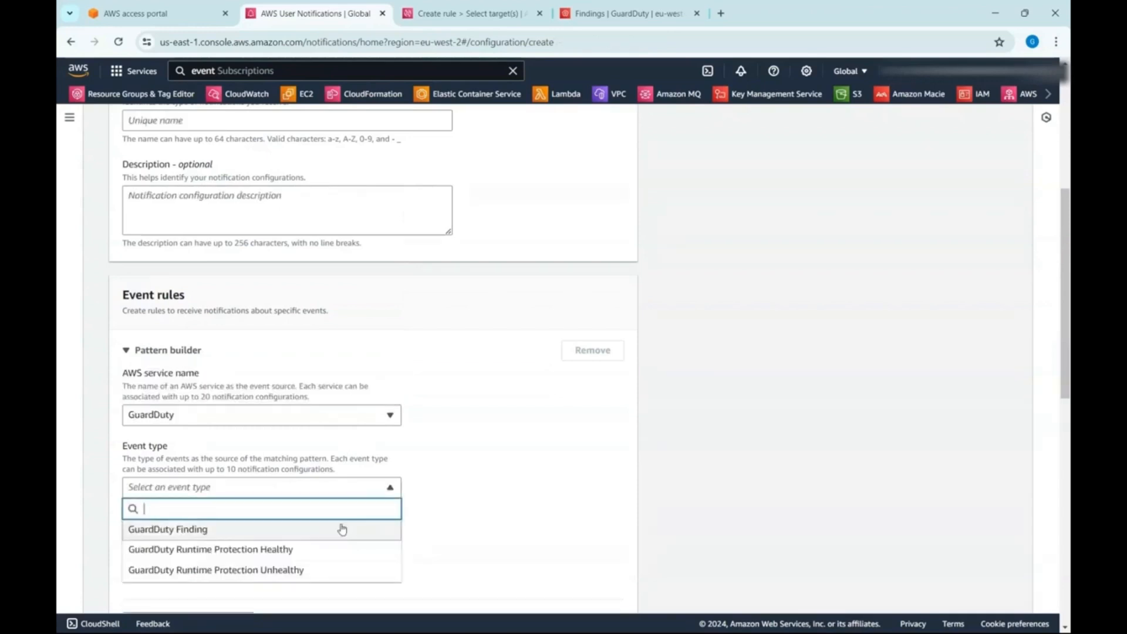
pyautogui.click(344, 528)
pyautogui.scroll(-2, 348, 529)
pyautogui.click(320, 418)
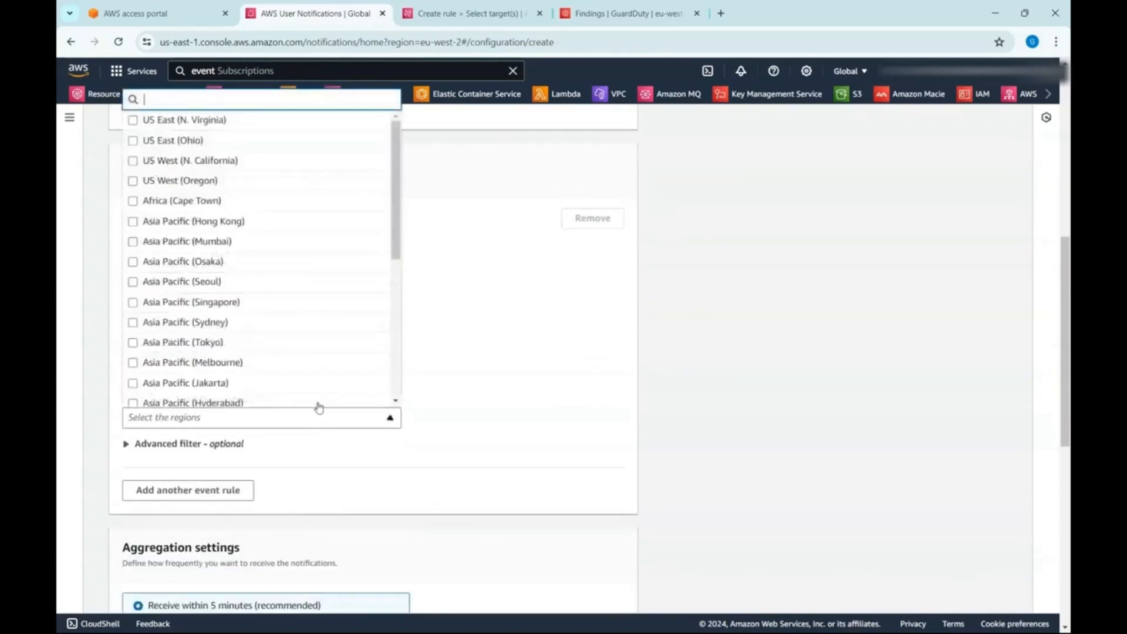
pyautogui.click(234, 120)
# - Enable email as a delivery channel for the notification configuration and keep it selected
pyautogui.scroll(-9, 484, 426)
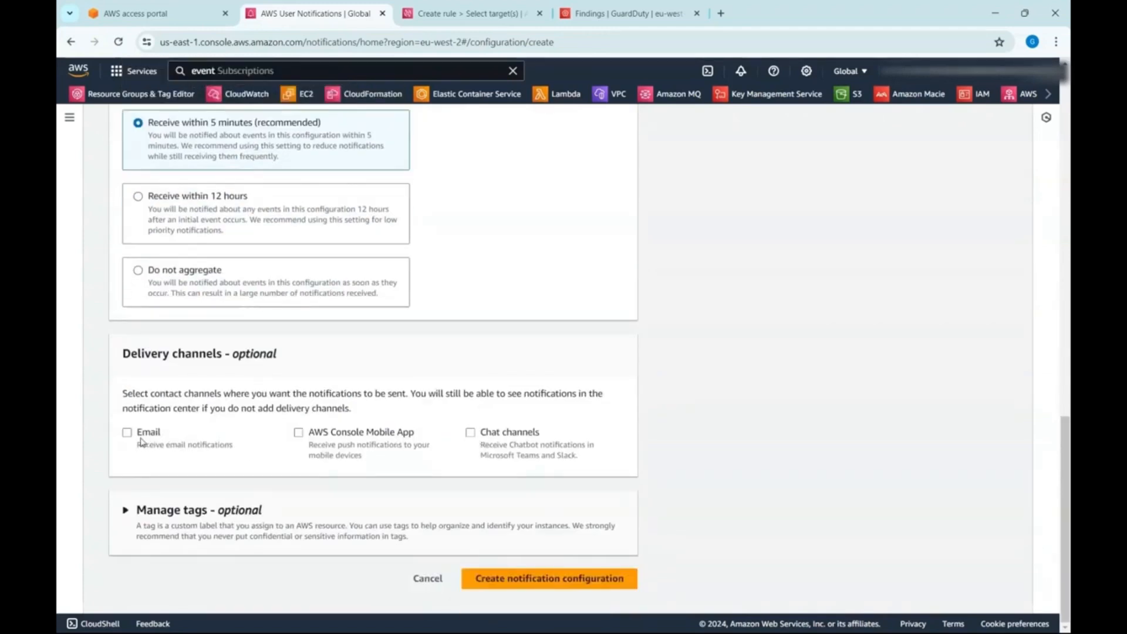
pyautogui.click(134, 440)
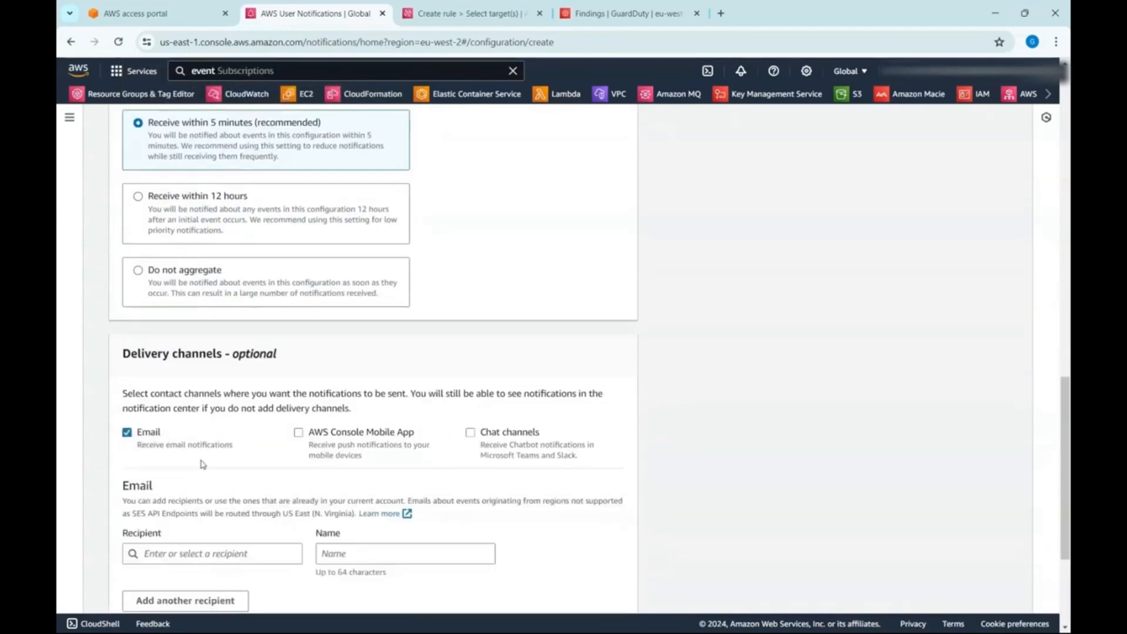
pyautogui.scroll(-1, 202, 463)
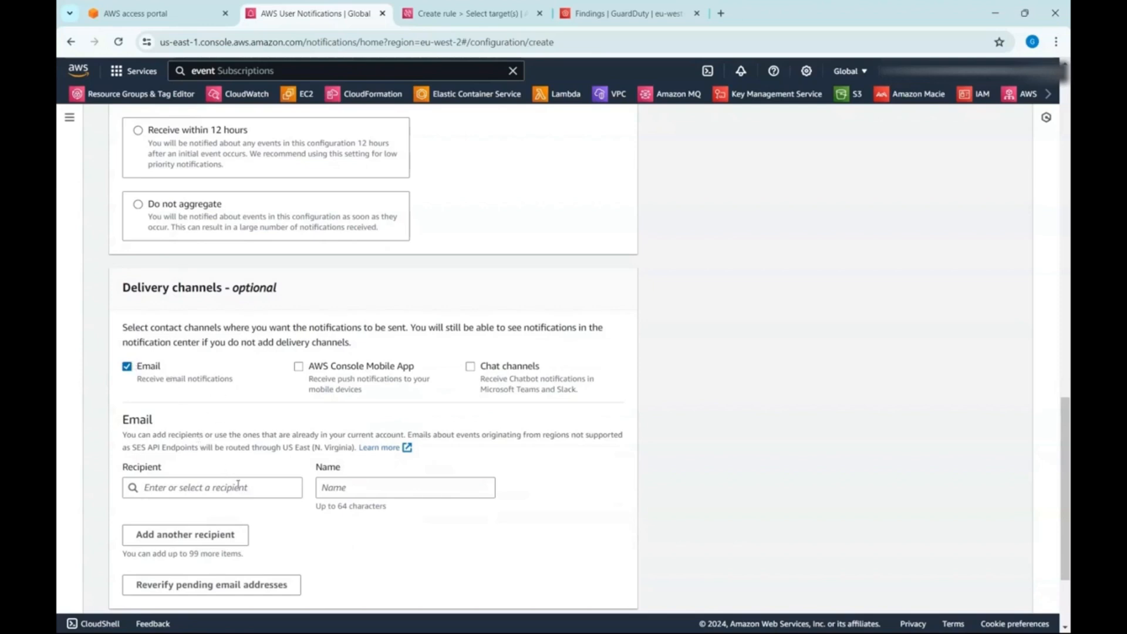
pyautogui.click(128, 368)
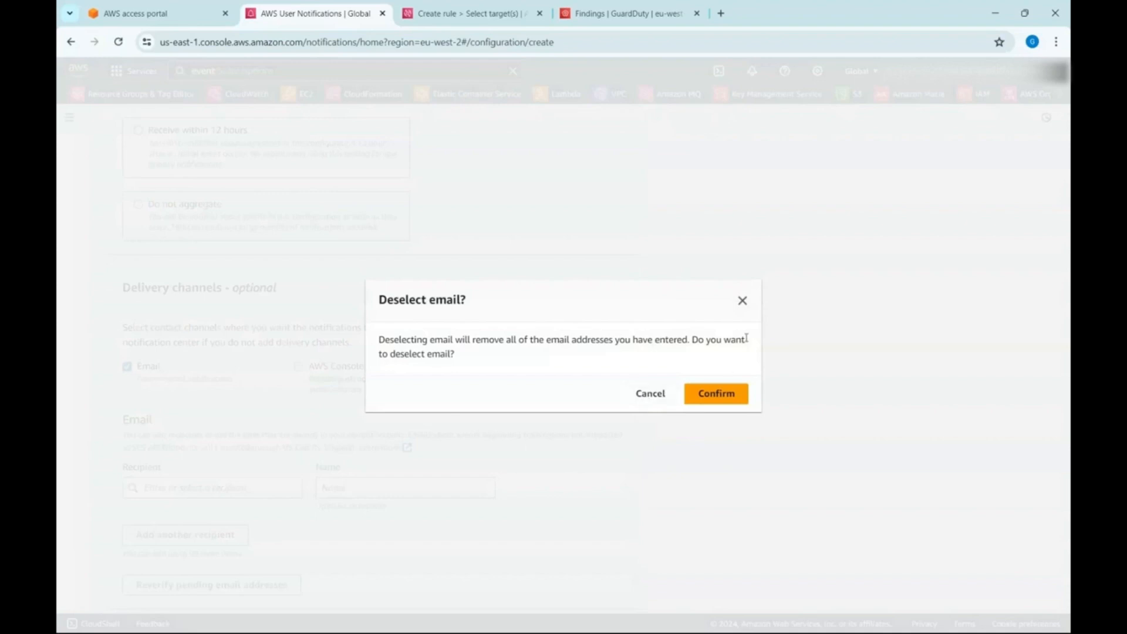
pyautogui.click(646, 394)
# - Choose the administrator's email address as the recipient and enter Admin as the recipient name
pyautogui.click(215, 485)
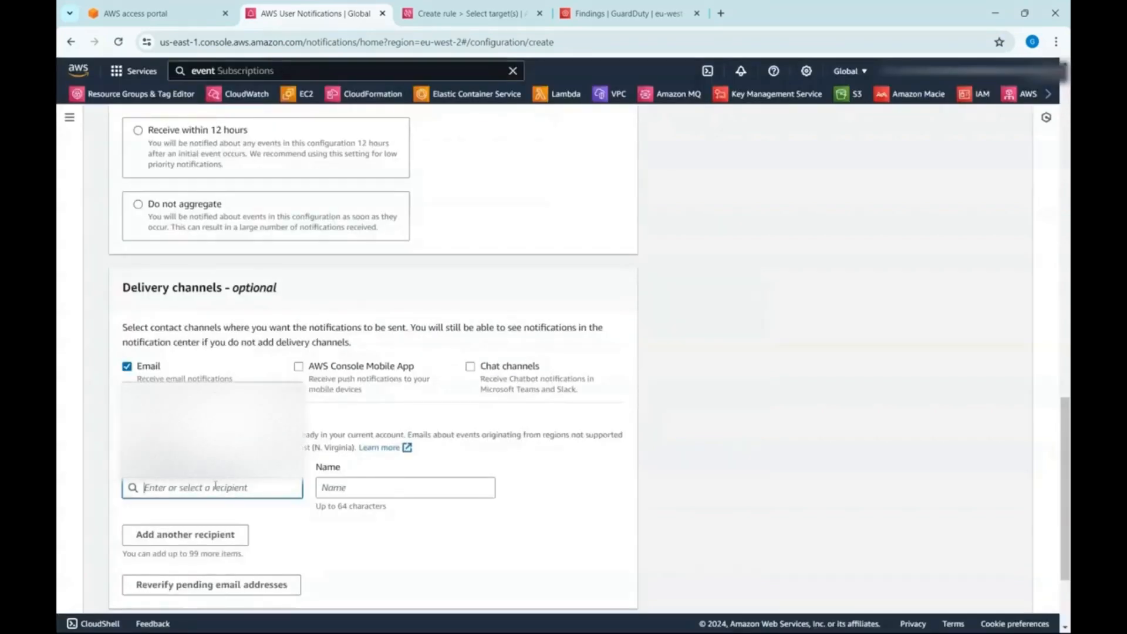
pyautogui.click(549, 423)
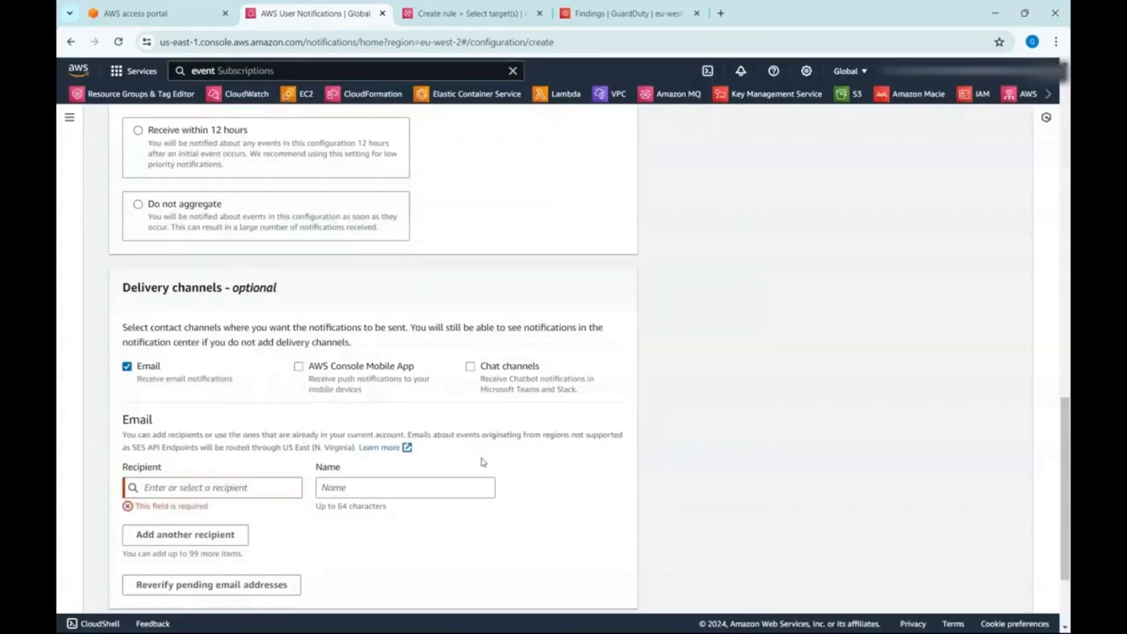
pyautogui.click(286, 484)
pyautogui.write('ad')
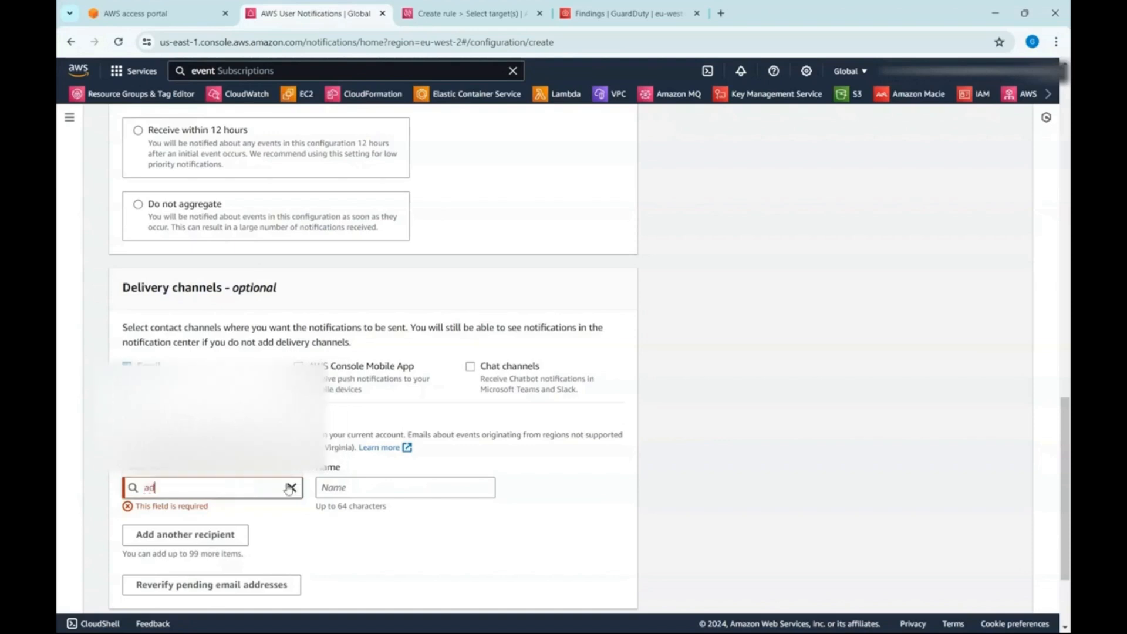
pyautogui.write('nim')
pyautogui.press('BackSpace')
pyautogui.press('BackSpace')
pyautogui.press('BackSpace')
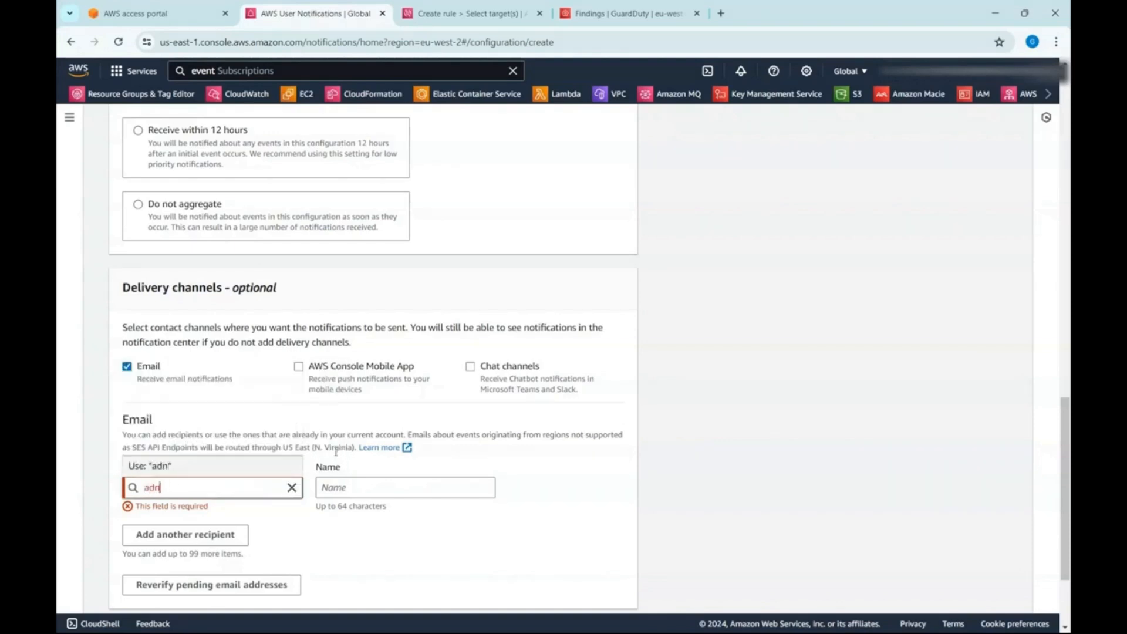
pyautogui.write('min')
pyautogui.click(383, 415)
pyautogui.write('Admin')
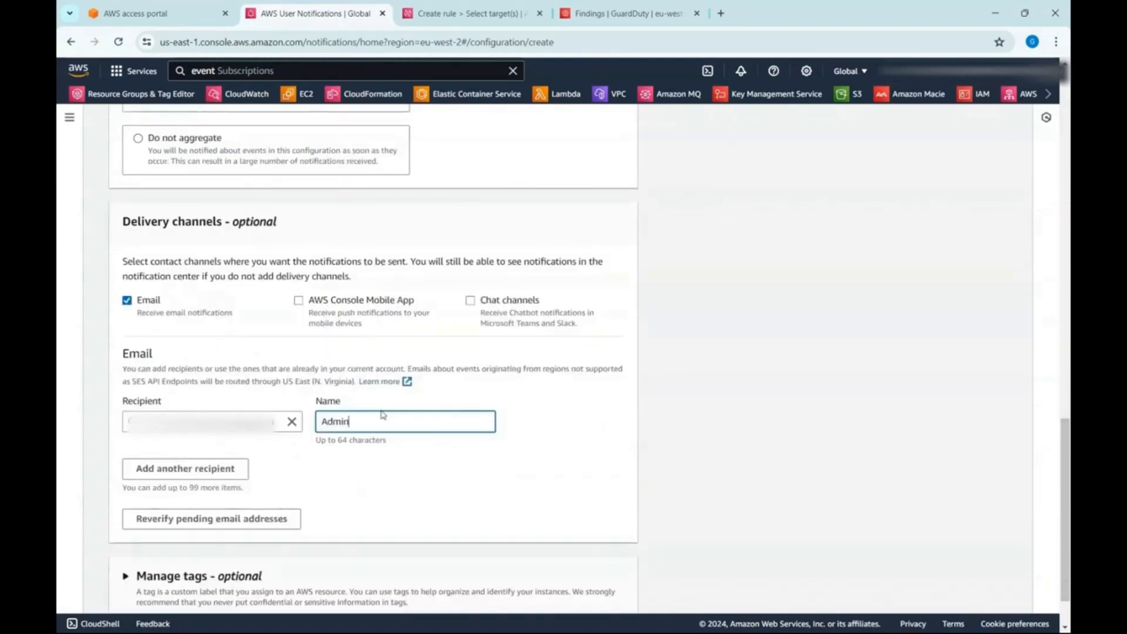
# - Name the notification configuration guardduty and create it
pyautogui.scroll(-1, 649, 505)
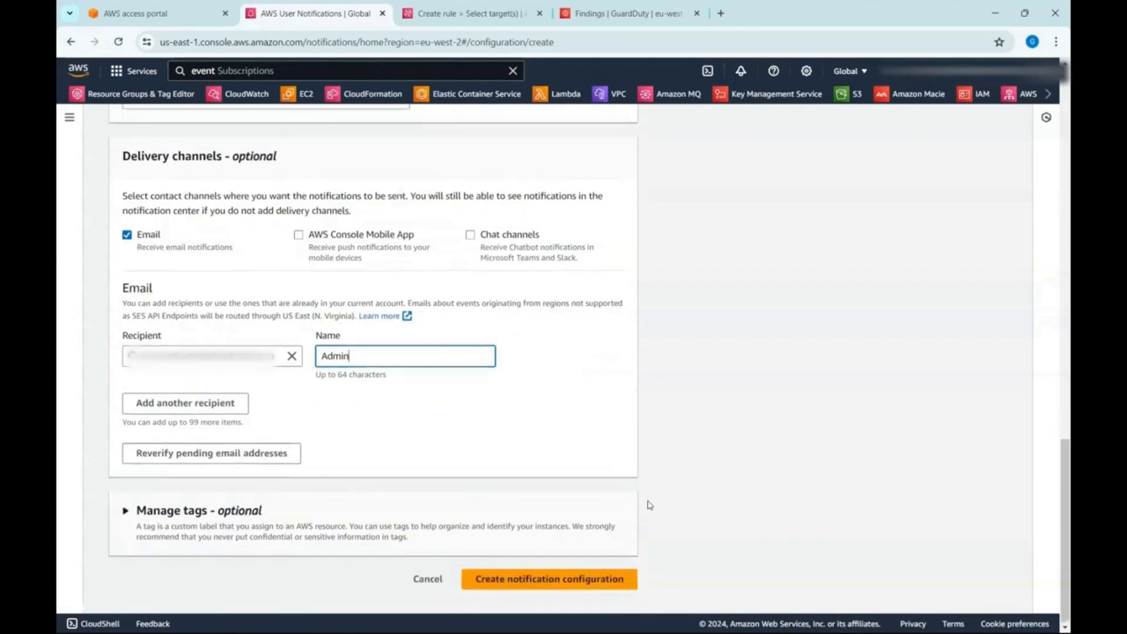
pyautogui.click(601, 579)
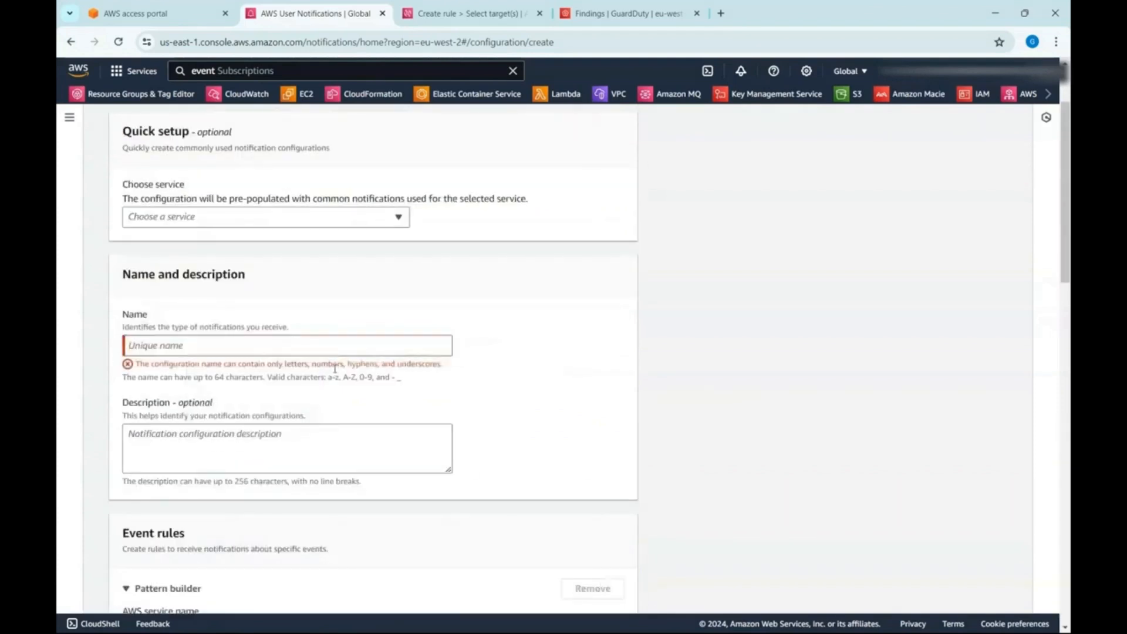
pyautogui.tripleClick(268, 376)
pyautogui.click(331, 338)
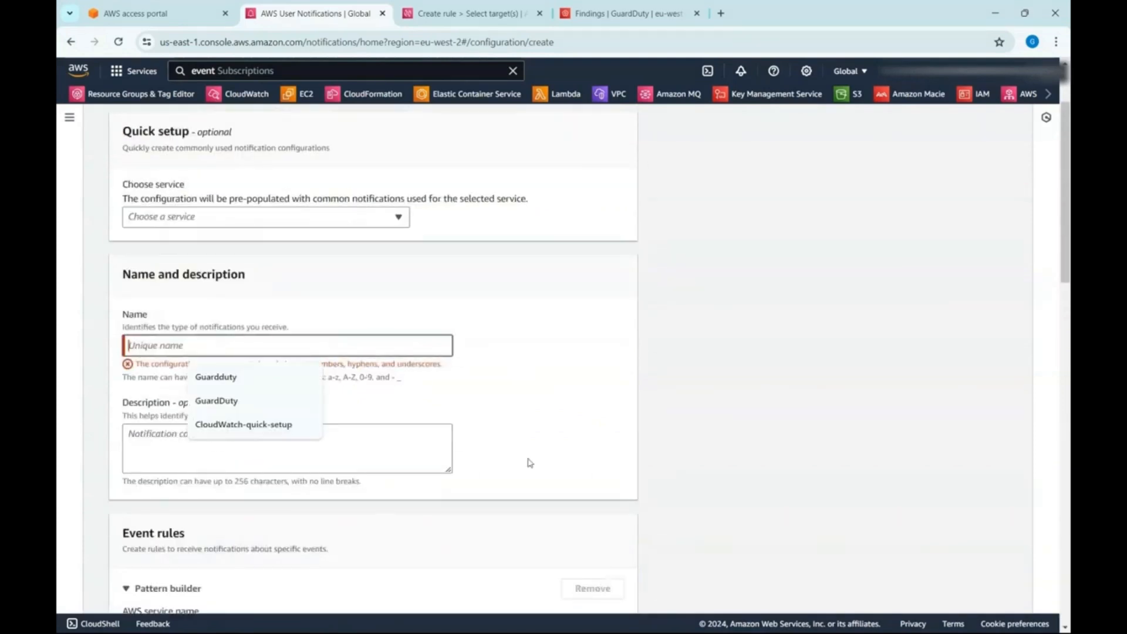
pyautogui.write('guard')
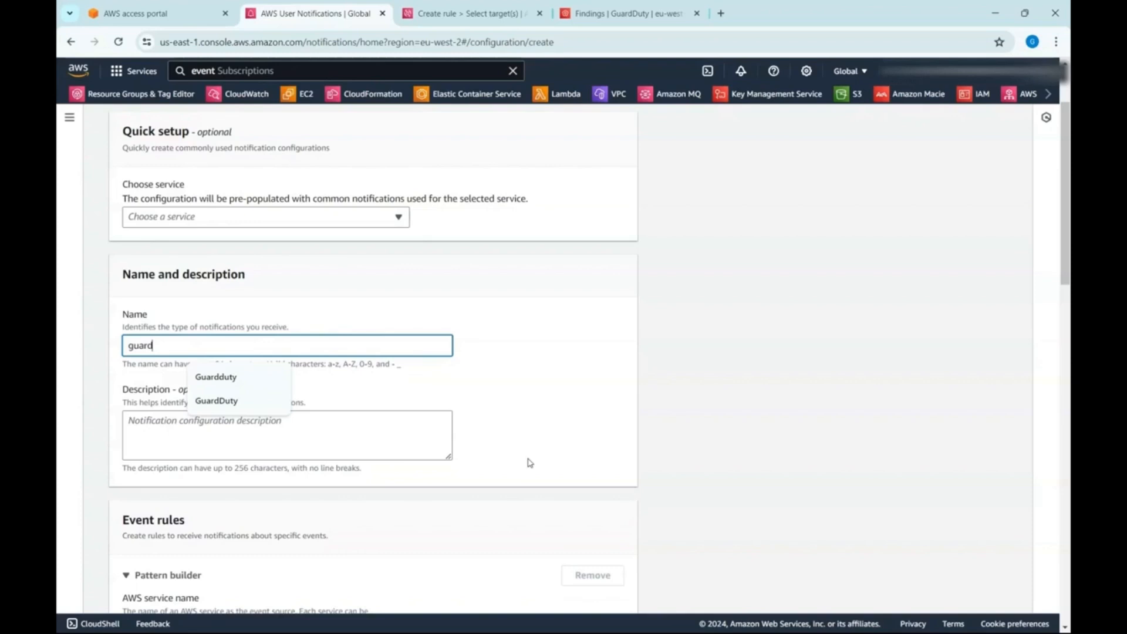
pyautogui.write('duty')
pyautogui.scroll(-5, 395, 442)
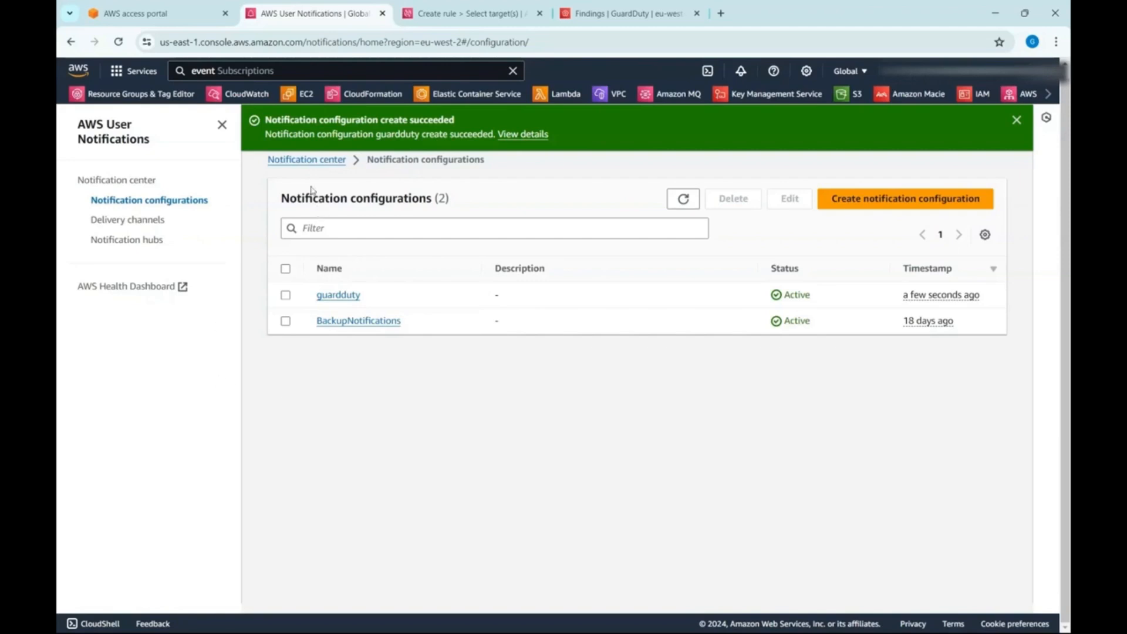
# - View the GuardDuty configuration's details page and return to the notification configurations list
pyautogui.moveTo(349, 164); pyautogui.dragTo(268, 161)
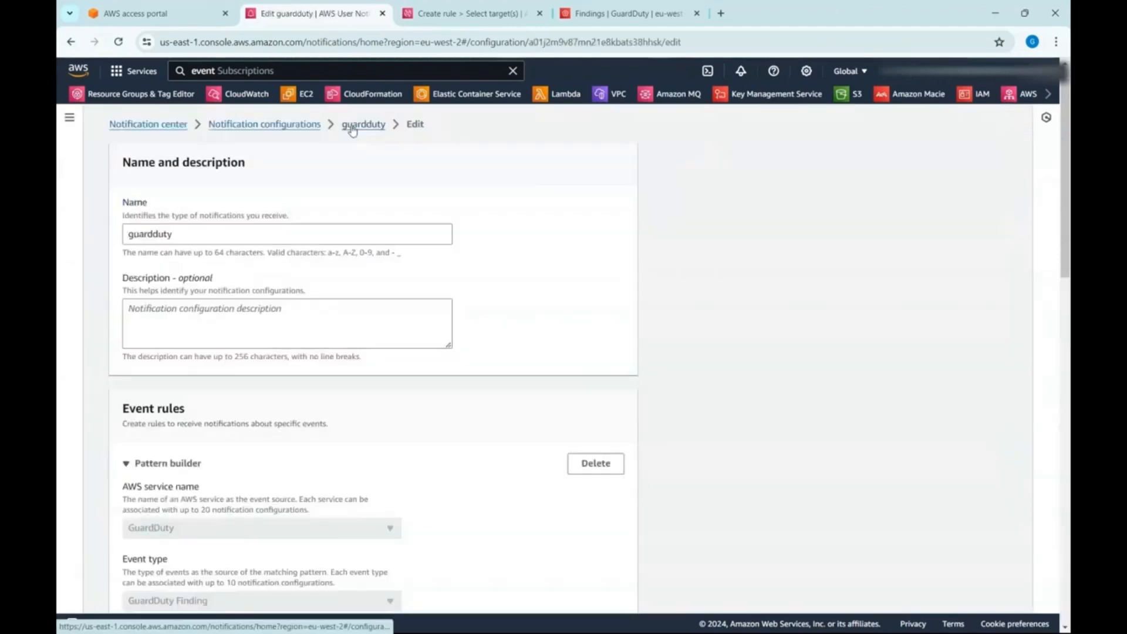
pyautogui.click(351, 125)
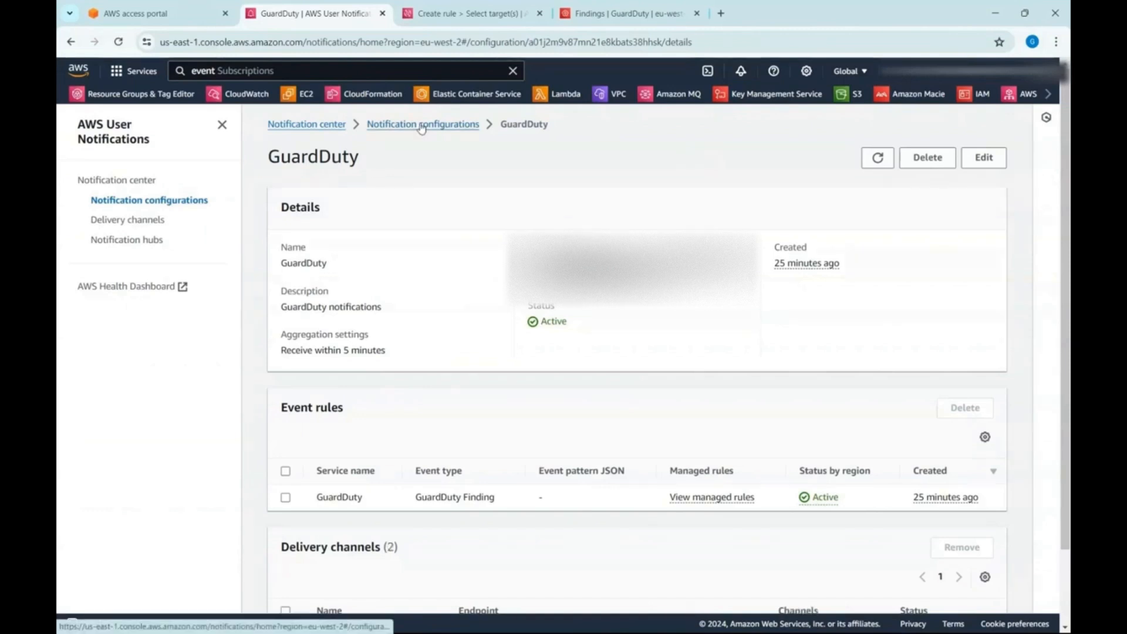
pyautogui.click(414, 125)
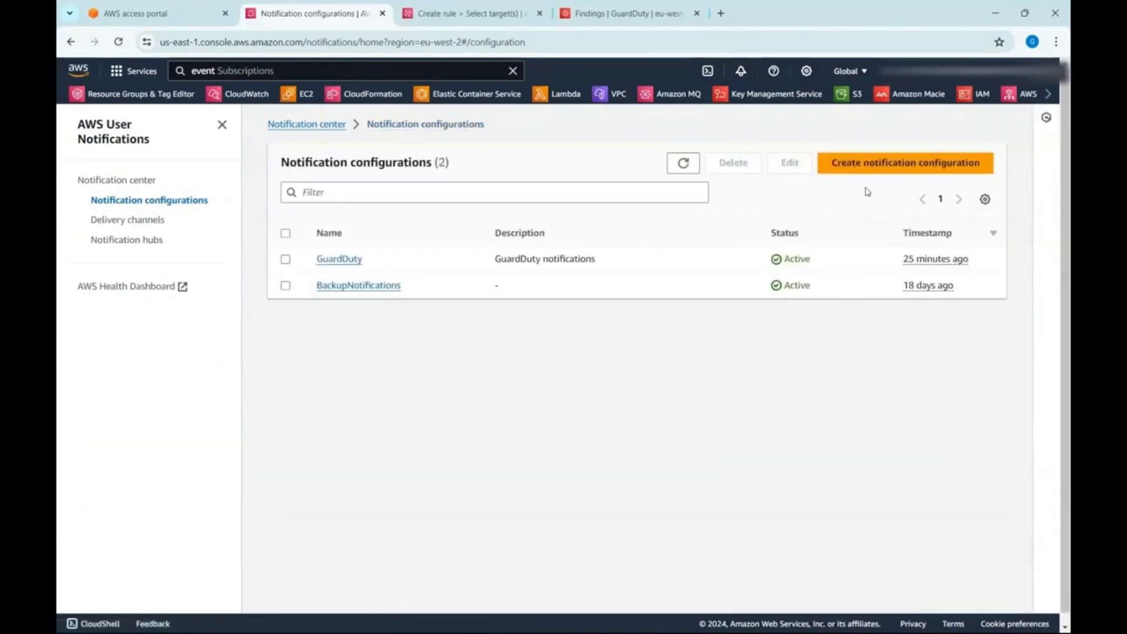
# - Start another notification configuration using the CloudWatch quick setup
pyautogui.click(907, 167)
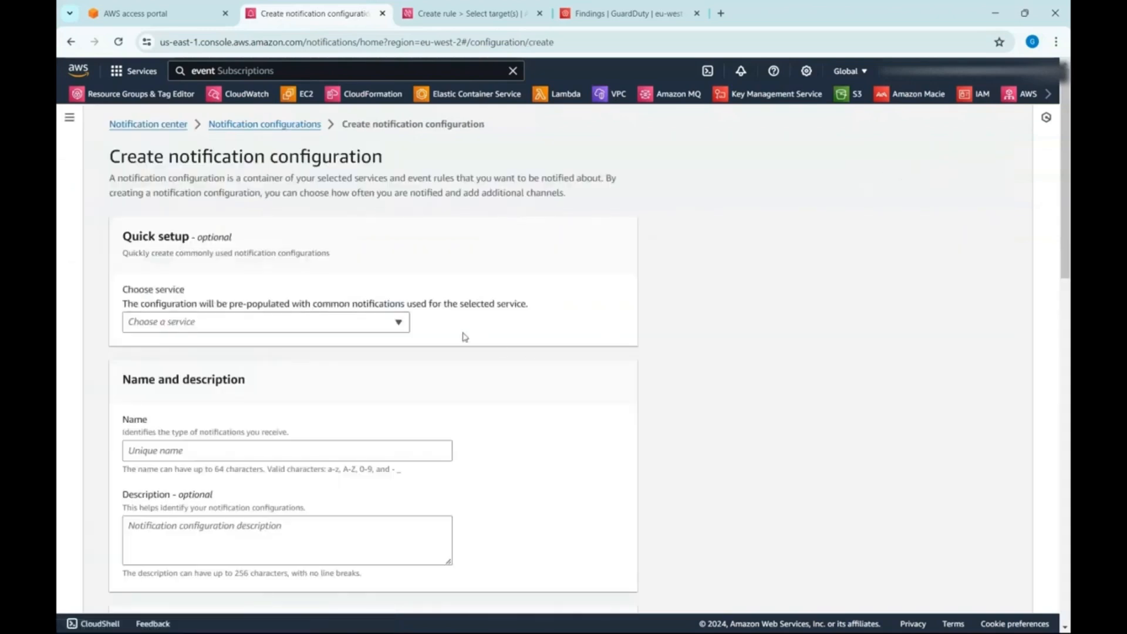
pyautogui.click(387, 324)
pyautogui.click(372, 342)
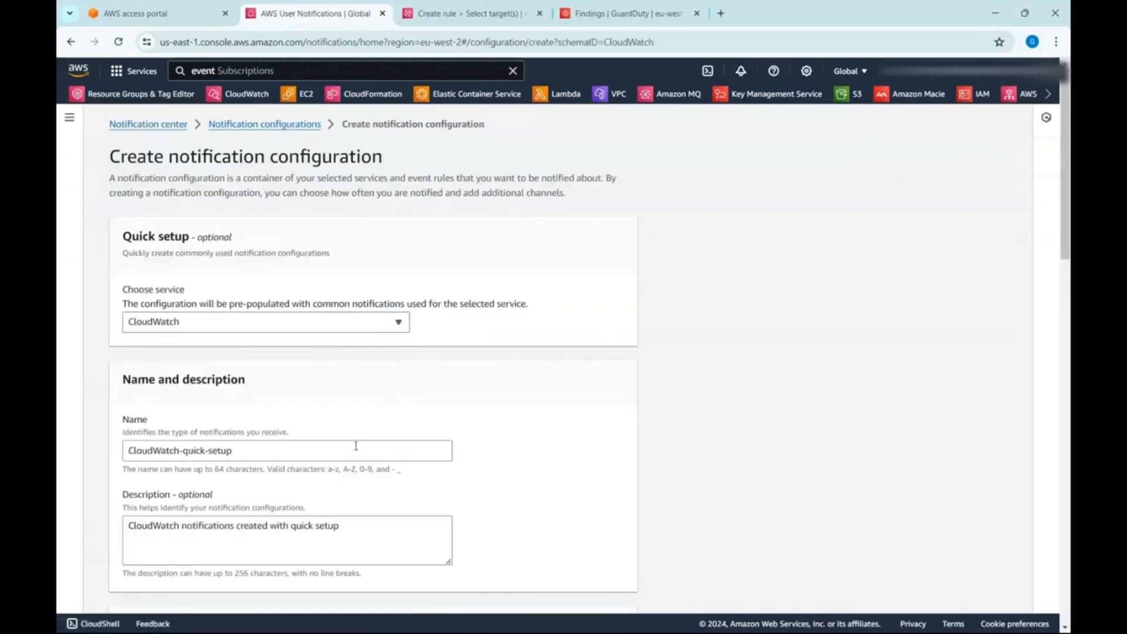
# - Name the configuration config and enter "Config Non_compliant notification" as its description
pyautogui.tripleClick(354, 450)
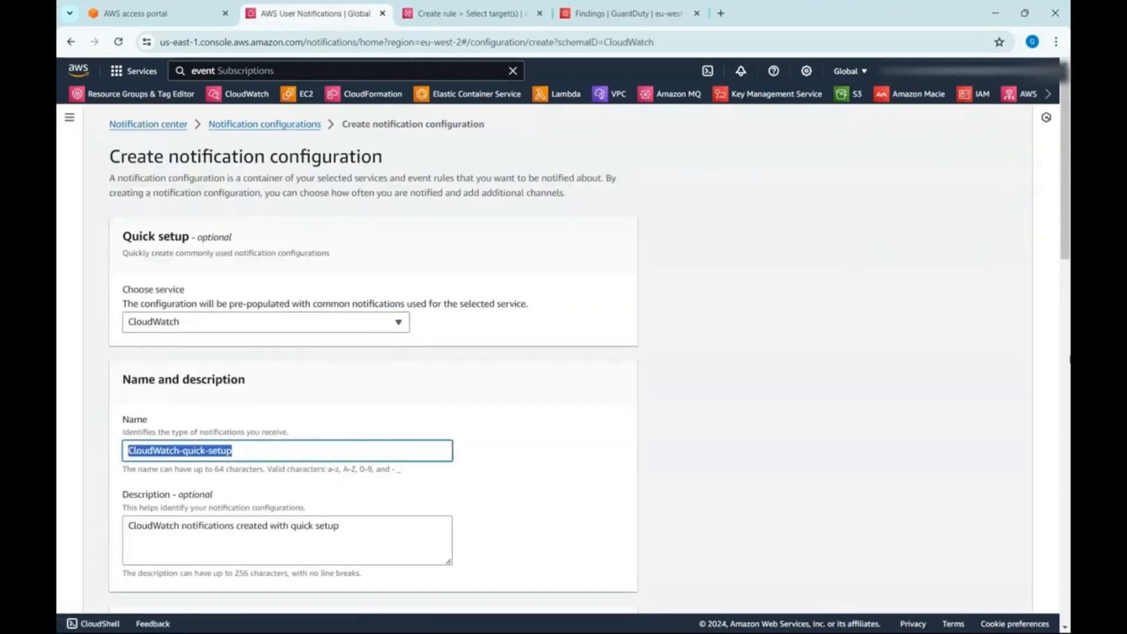
pyautogui.write('config')
pyautogui.press('Tab')
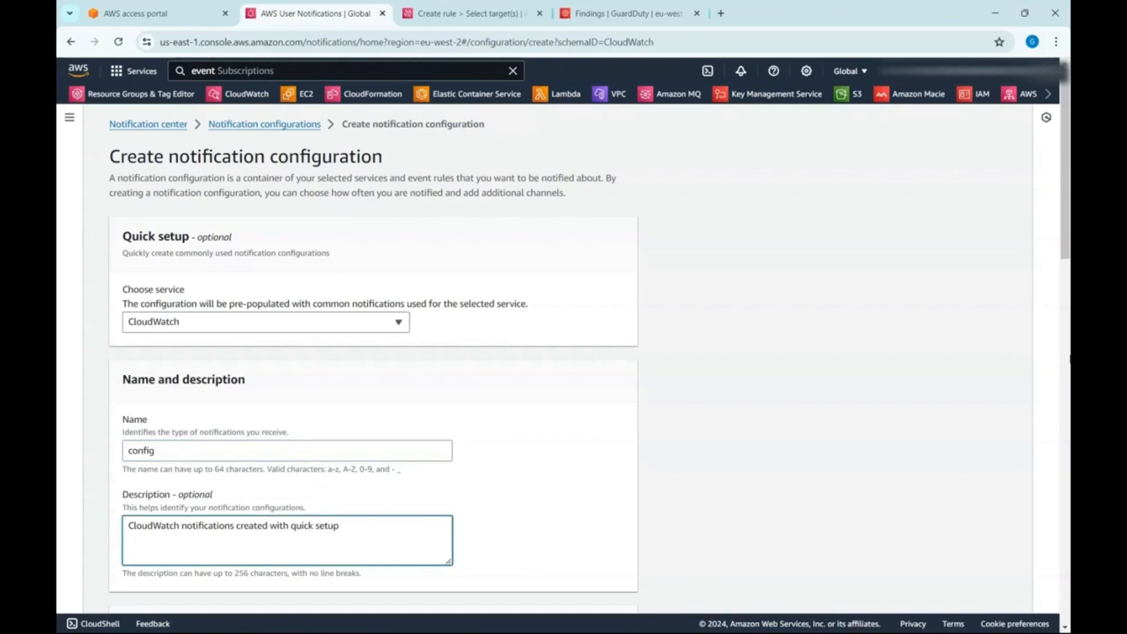
pyautogui.hotkey('ctrl', 'a')
pyautogui.write('Config No')
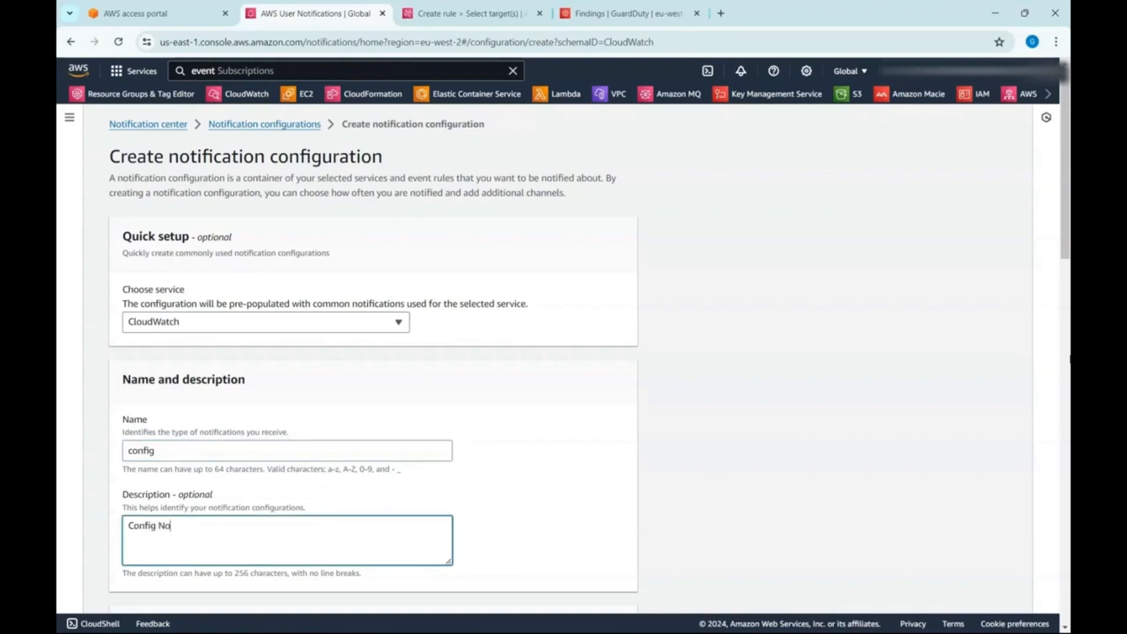
pyautogui.write('n_compliant notification')
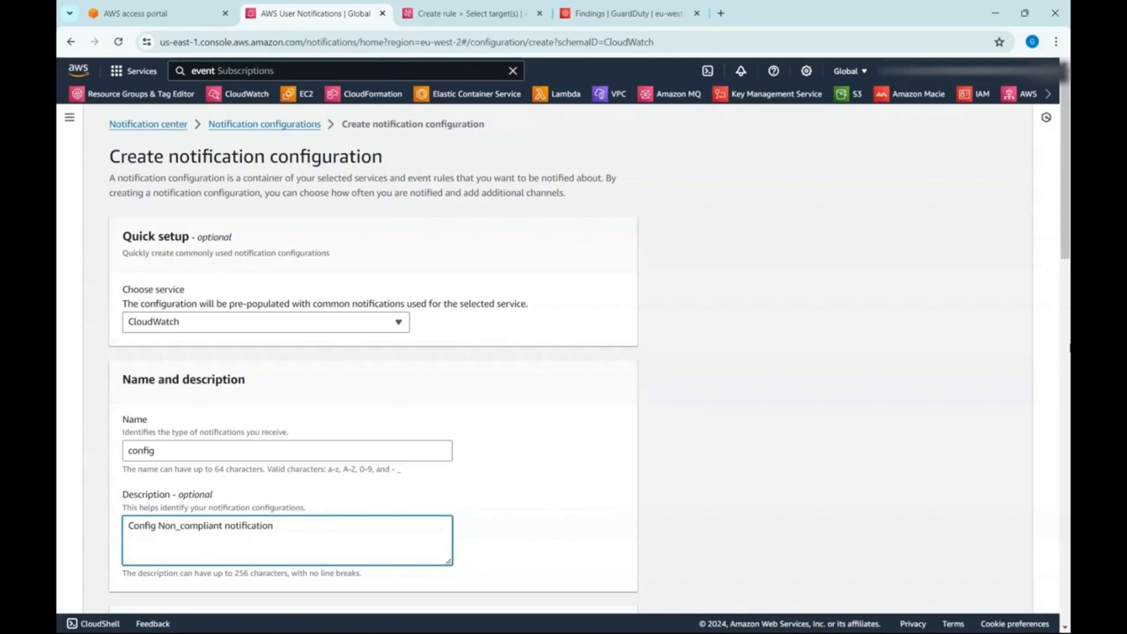
# - Set the event rule to the Config service with the Config Rules Compliance Change event type
pyautogui.scroll(-5, 632, 277)
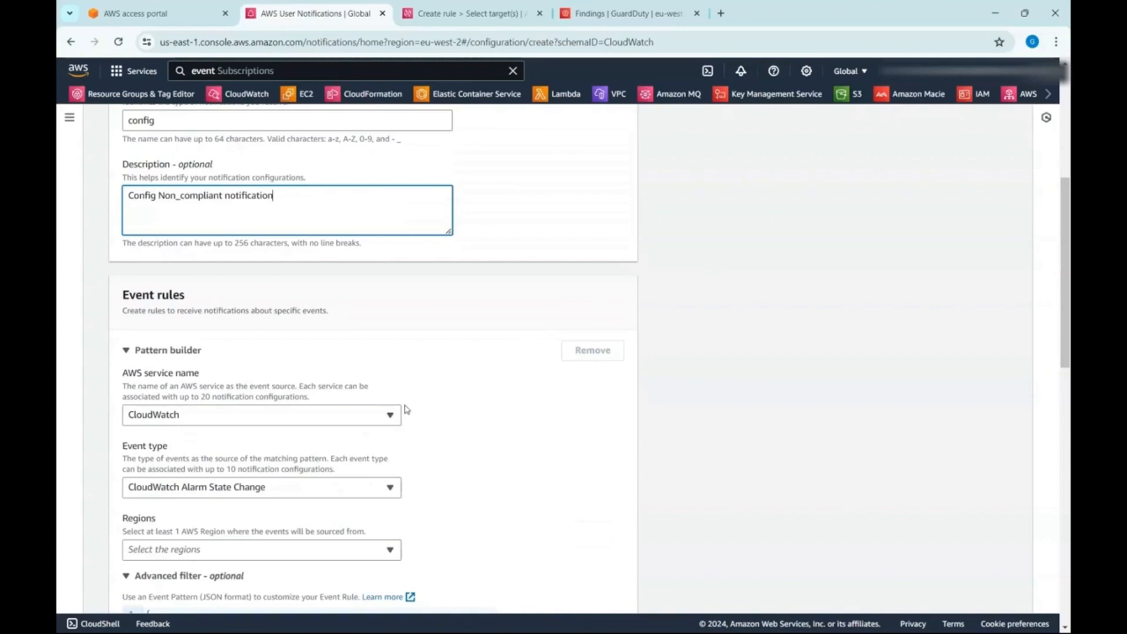
pyautogui.click(389, 415)
pyautogui.write('config')
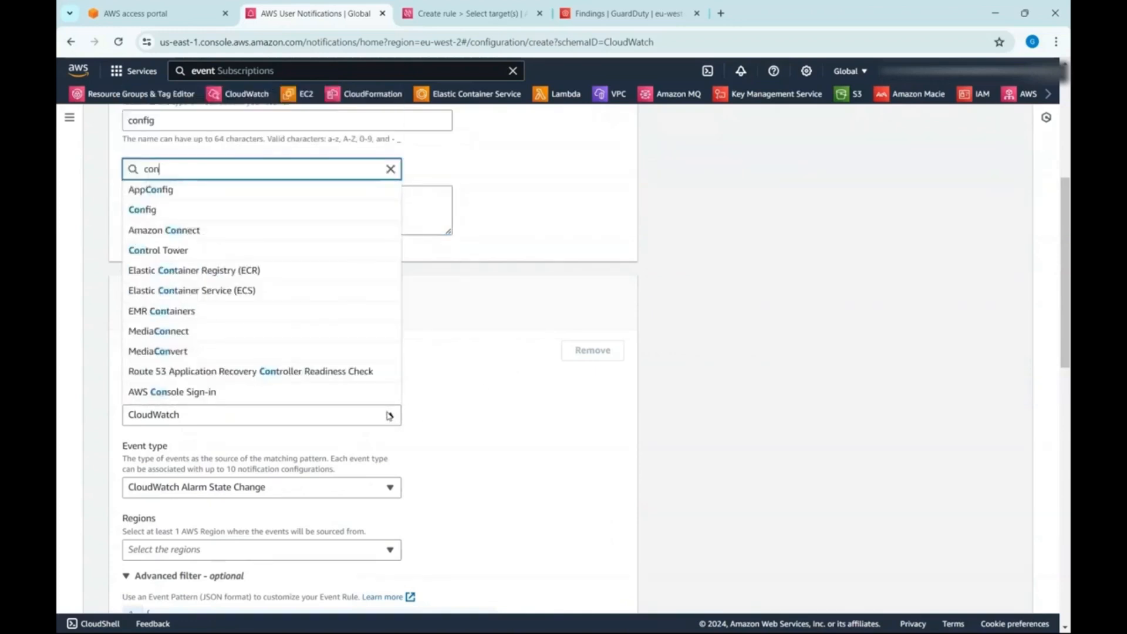
pyautogui.click(375, 394)
pyautogui.click(363, 493)
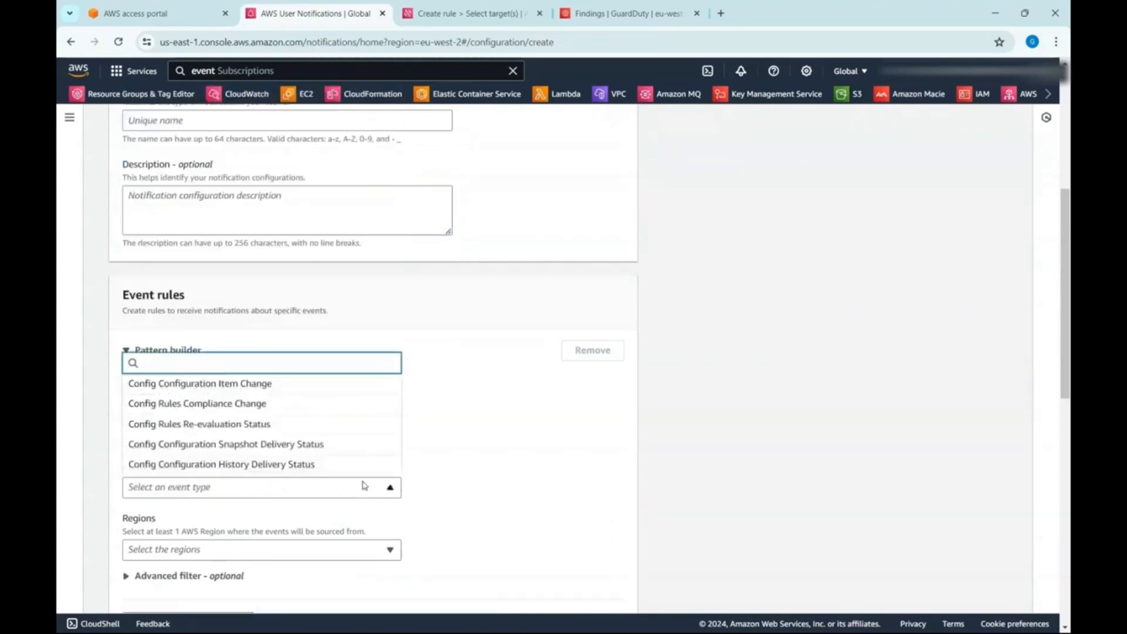
pyautogui.click(326, 405)
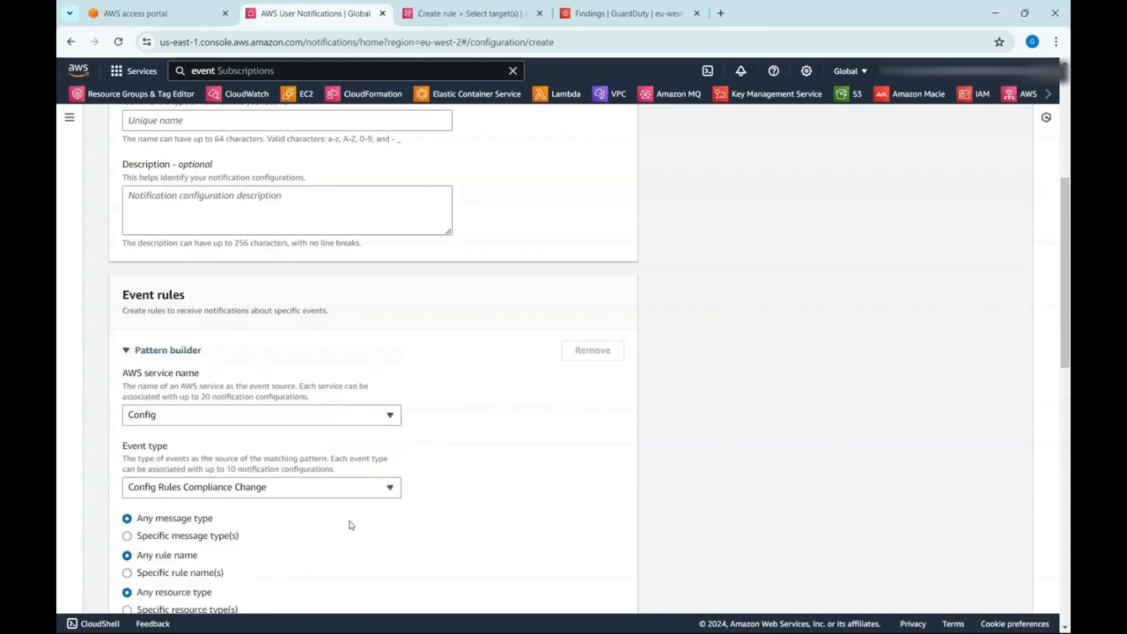
# - Select US East (N. Virginia) as the Config event rule's source region and expand its advanced filter
pyautogui.scroll(-3, 351, 523)
pyautogui.click(282, 508)
pyautogui.click(177, 128)
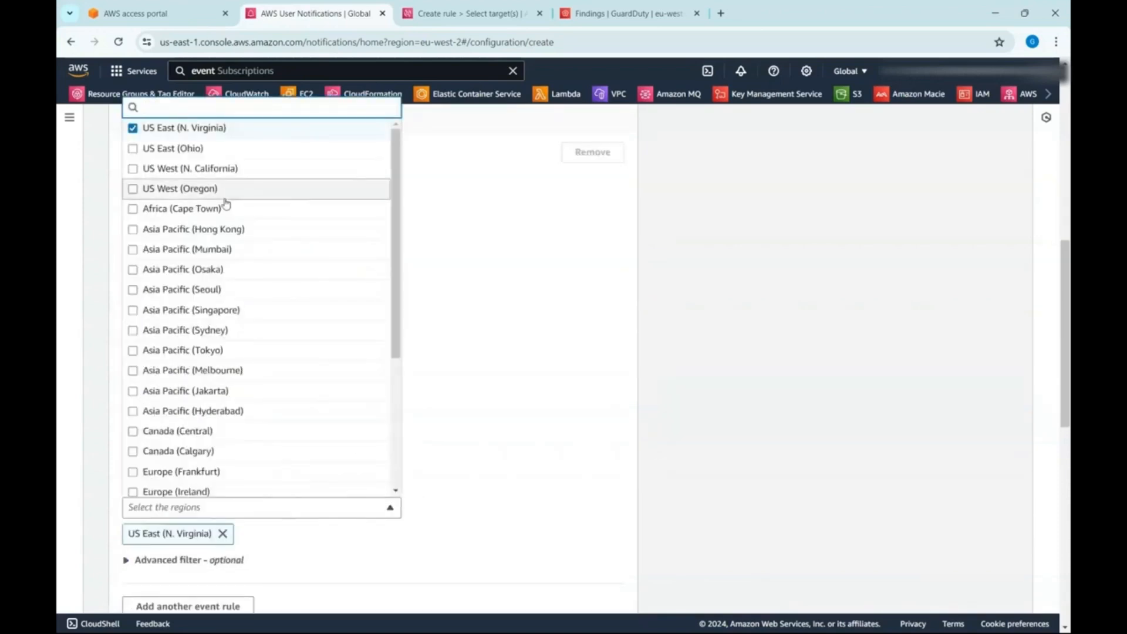
pyautogui.click(503, 415)
pyautogui.scroll(-2, 239, 473)
pyautogui.click(206, 433)
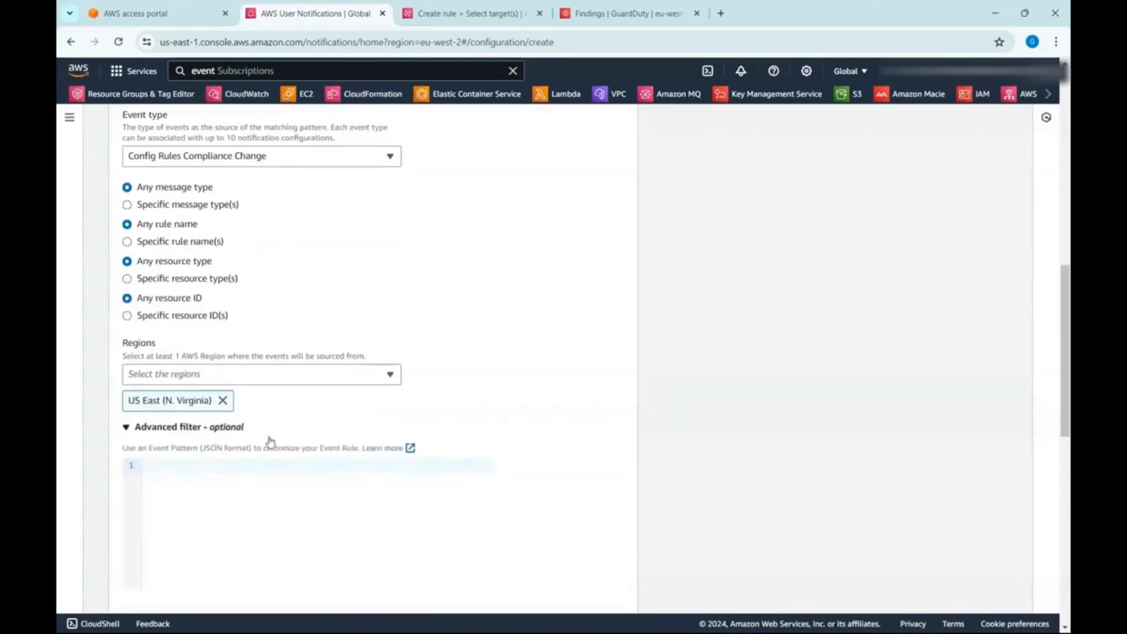
pyautogui.scroll(-1, 281, 455)
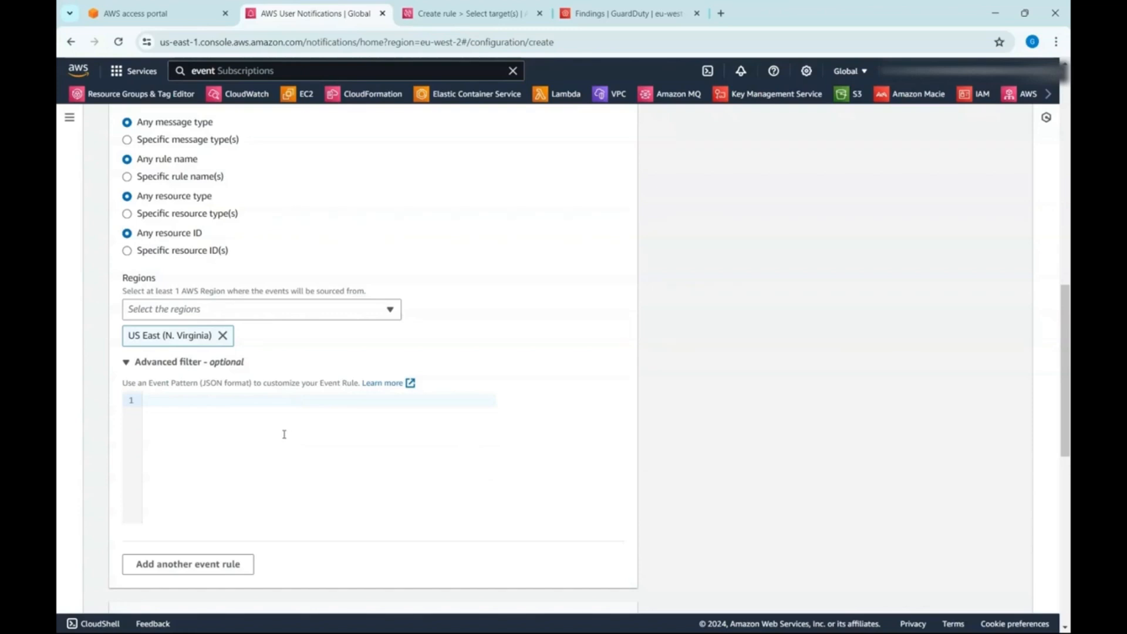
# - Start the advanced filter's JSON event pattern with an empty pair of curly braces
pyautogui.click(306, 462)
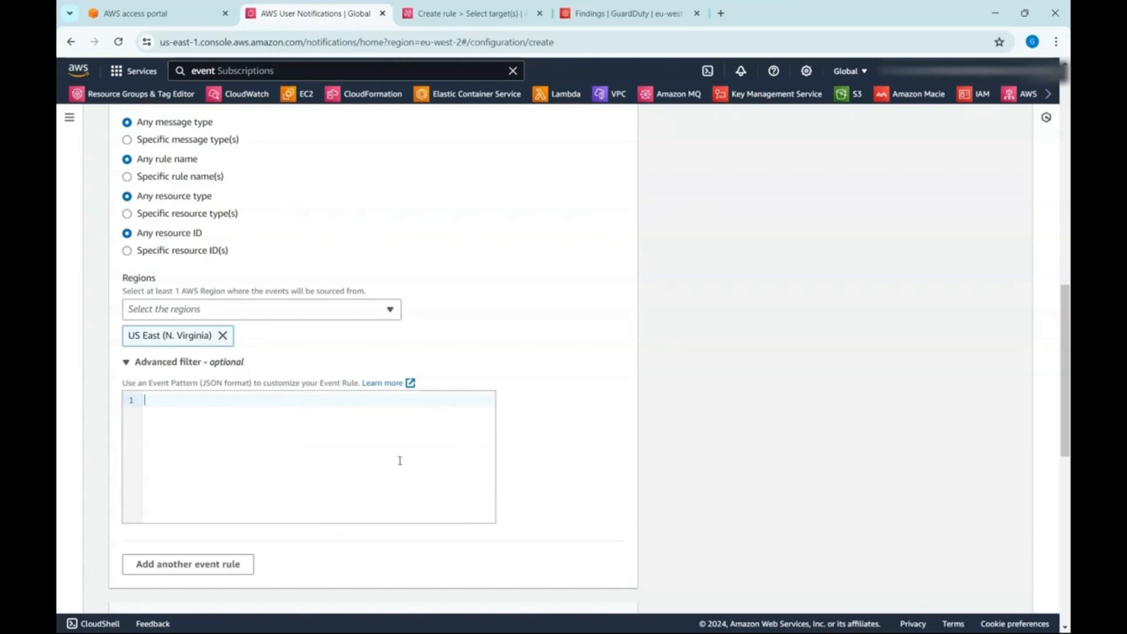
pyautogui.write('{}')
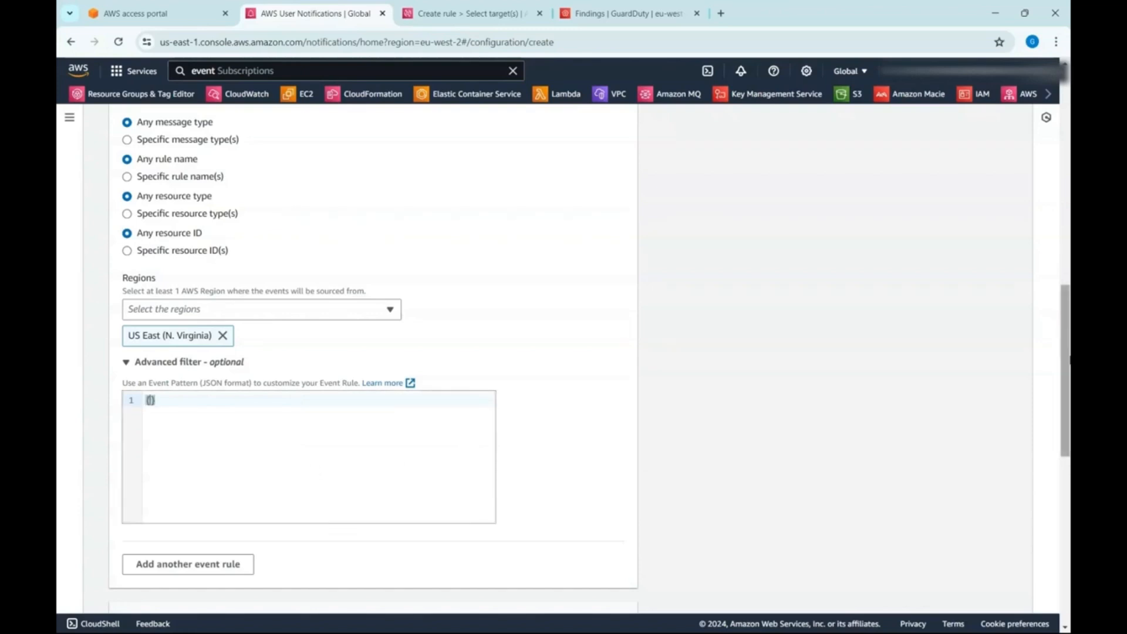
pyautogui.press('Return')
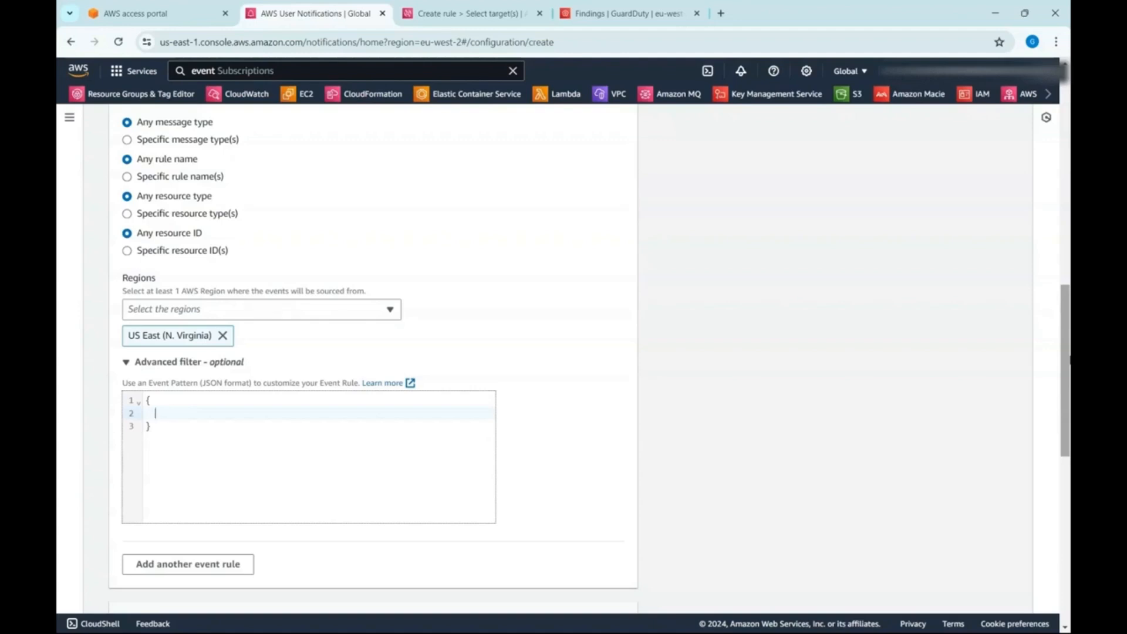
pyautogui.write('sdsd')
pyautogui.hotkey('ctrl', 'z')
pyautogui.hotkey('ctrl', 'z')
pyautogui.hotkey('ctrl', 'z')
pyautogui.hotkey('ctrl', 'z')
pyautogui.hotkey('ctrl', 'z')
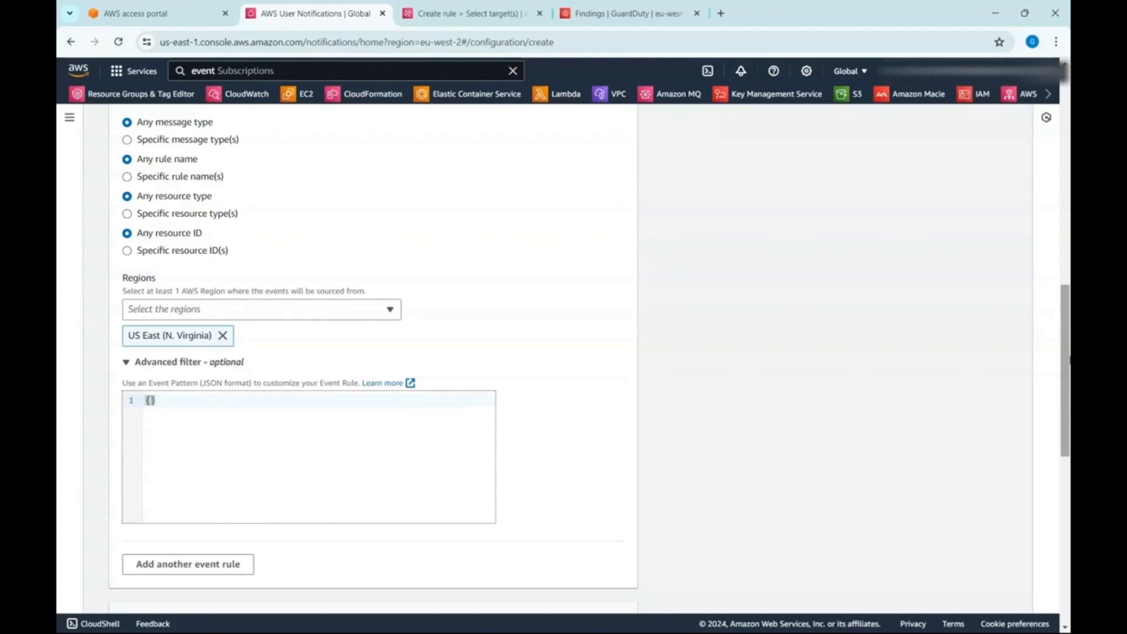
# - Add a "source" array containing "aws.config" to the advanced filter's event pattern
pyautogui.press('Return')
pyautogui.write('"source":')
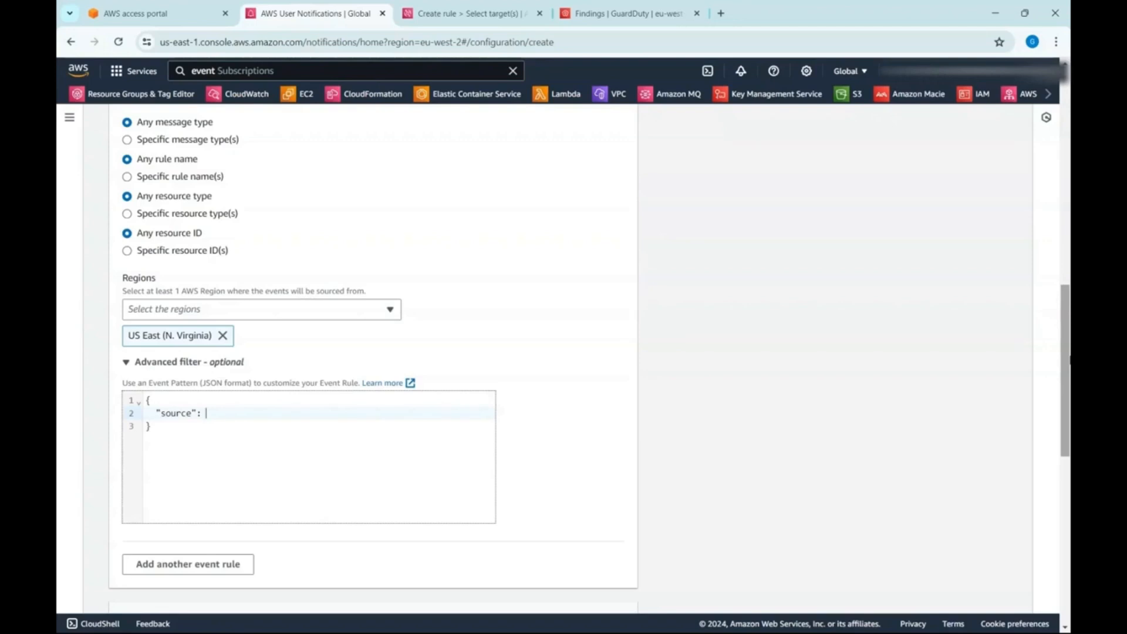
pyautogui.write(' [')
pyautogui.press('Return')
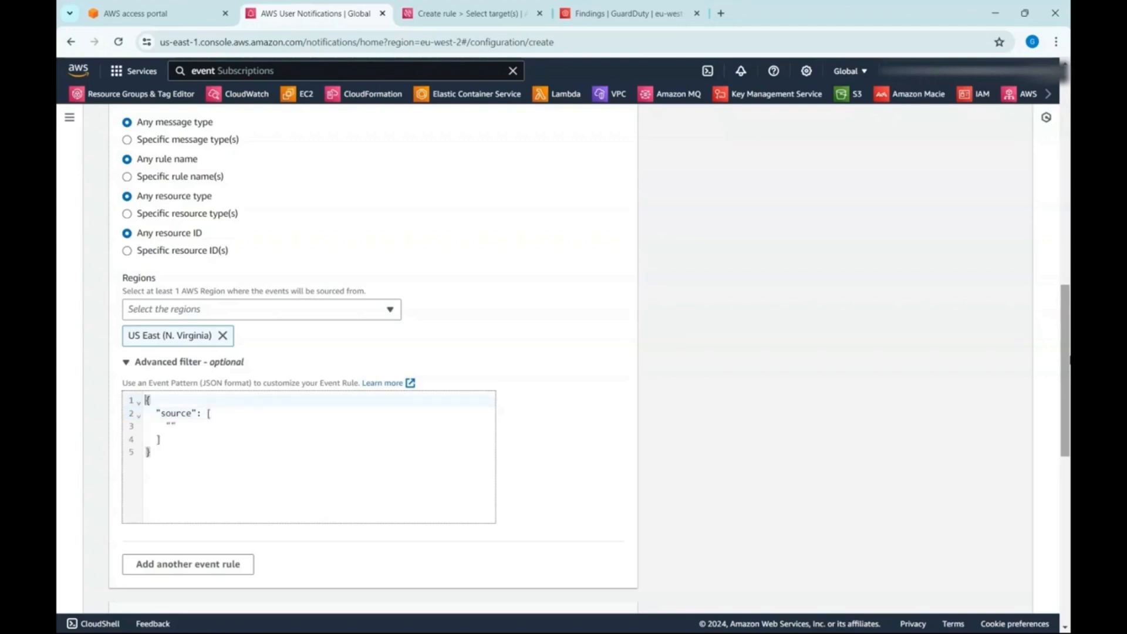
pyautogui.write('"aw')
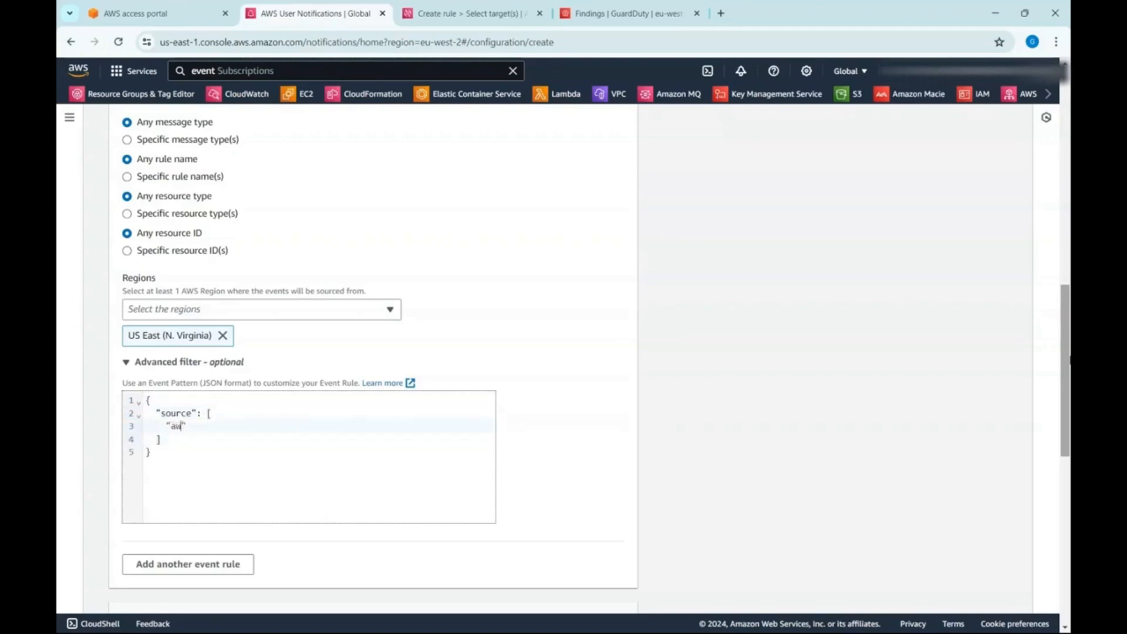
pyautogui.write('s.config')
pyautogui.press('Down')
# - Add a "detail-type" array containing "Config Rules Compliance Change" below the source array
pyautogui.write(',')
pyautogui.press('Return')
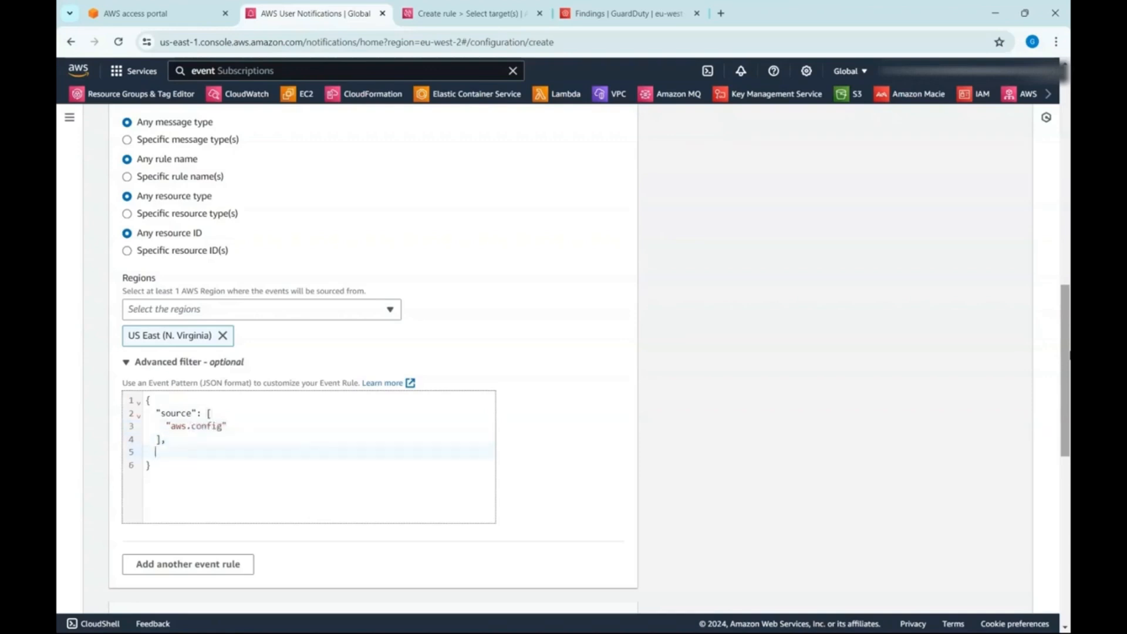
pyautogui.write('"detail-type": [')
pyautogui.press('Return')
pyautogui.write('"Confi')
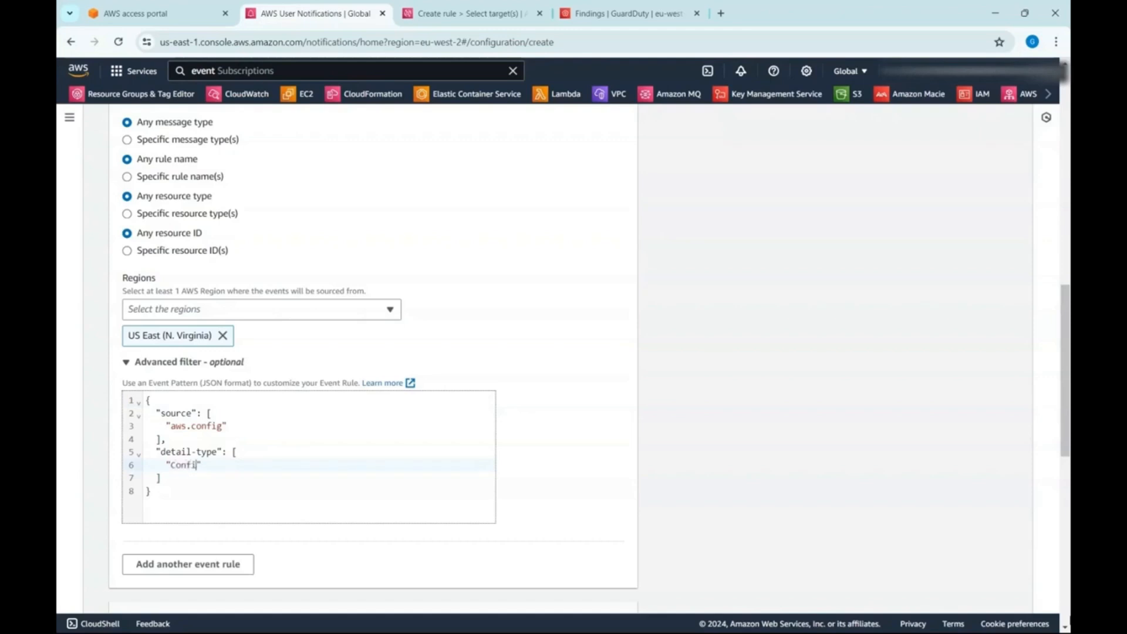
pyautogui.write('g Rules Compliance Change')
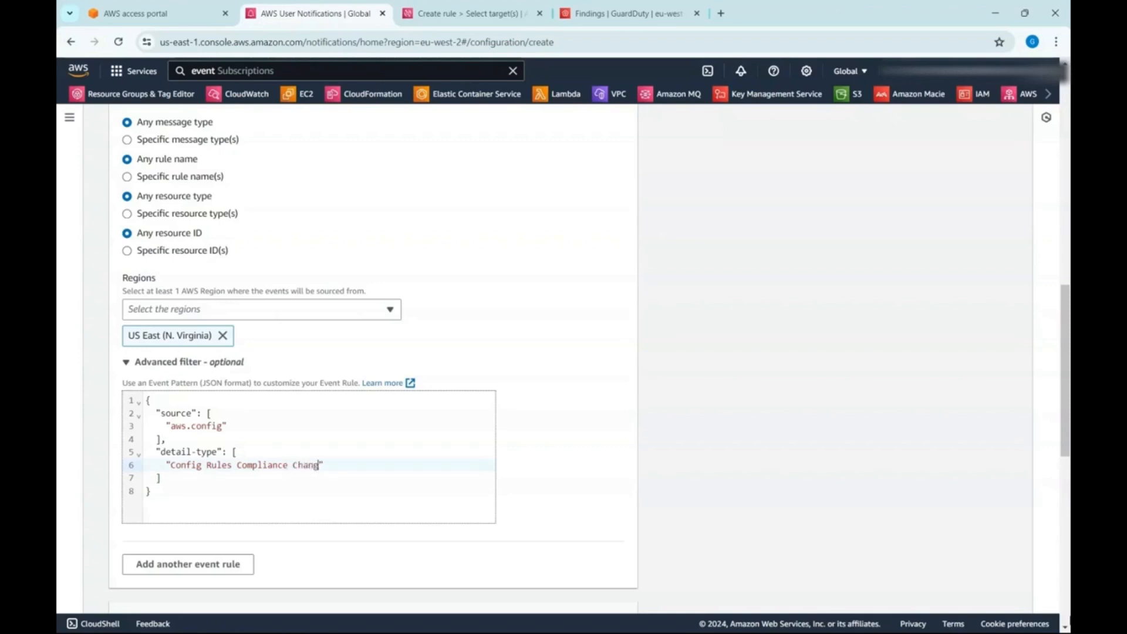
# - Add a "detail" object below the detail-type array in the advanced filter's event pattern
pyautogui.press('Down')
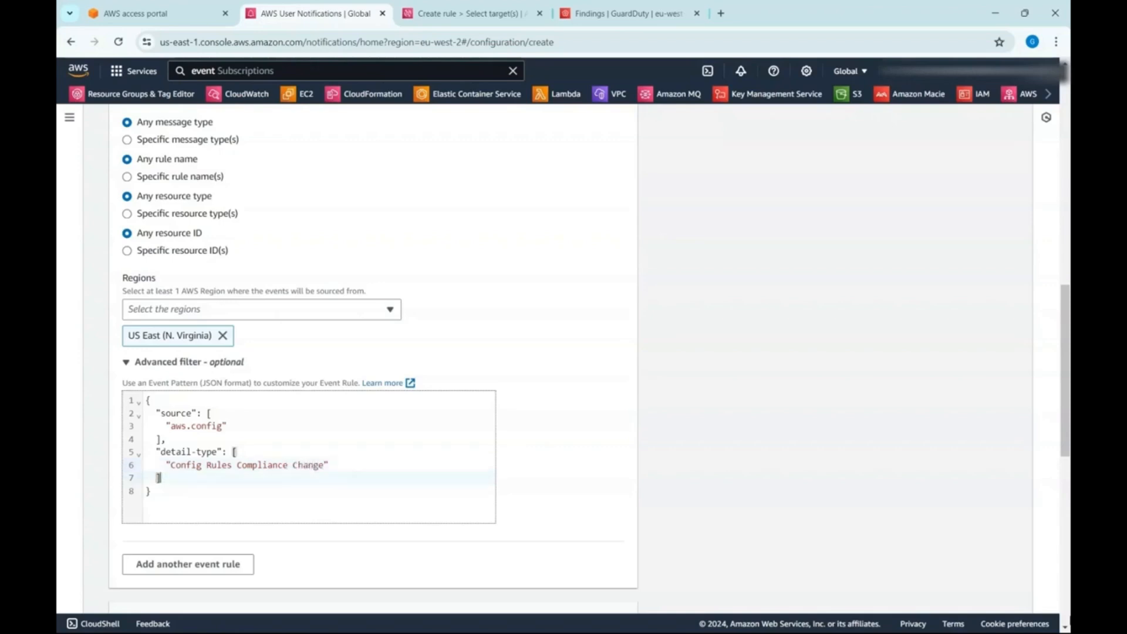
pyautogui.write(',')
pyautogui.press('Return')
pyautogui.write('"detail":')
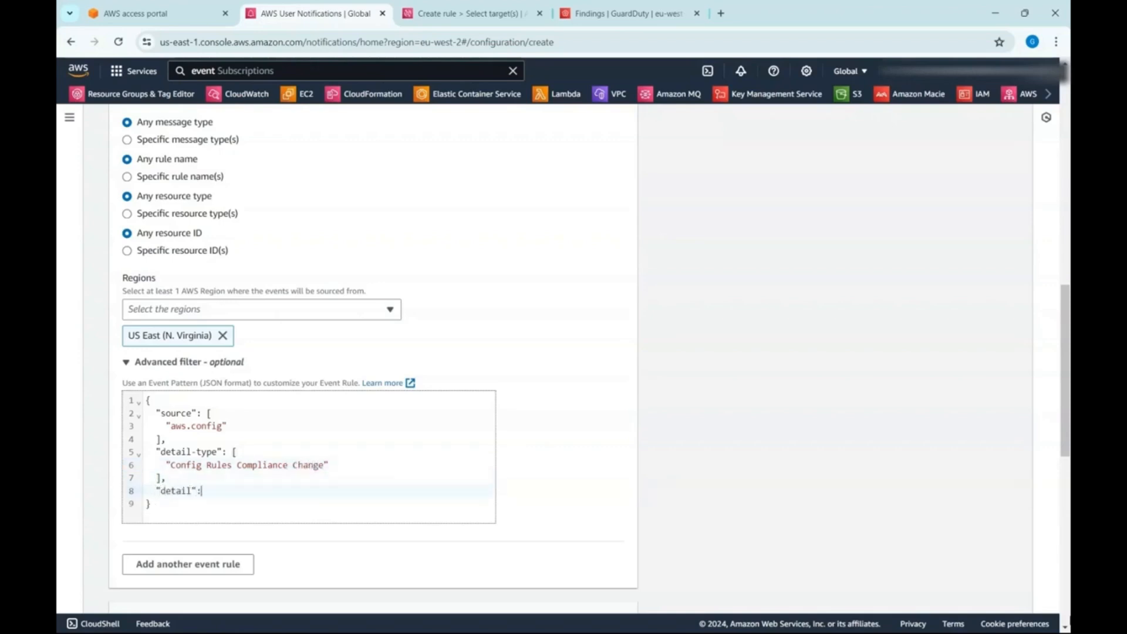
pyautogui.write(' {')
pyautogui.press('Return')
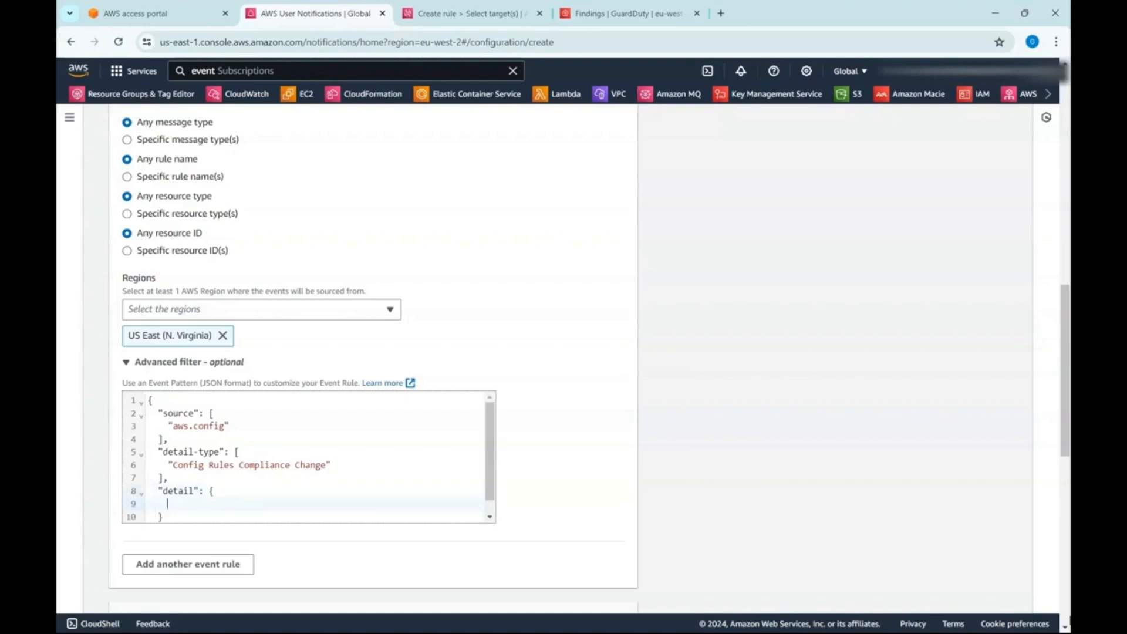
# - Add a "messageType" array containing "ComplianceChangeNotification" inside the detail object
pyautogui.write('"messageType":["')
pyautogui.scroll(-2, 310, 423)
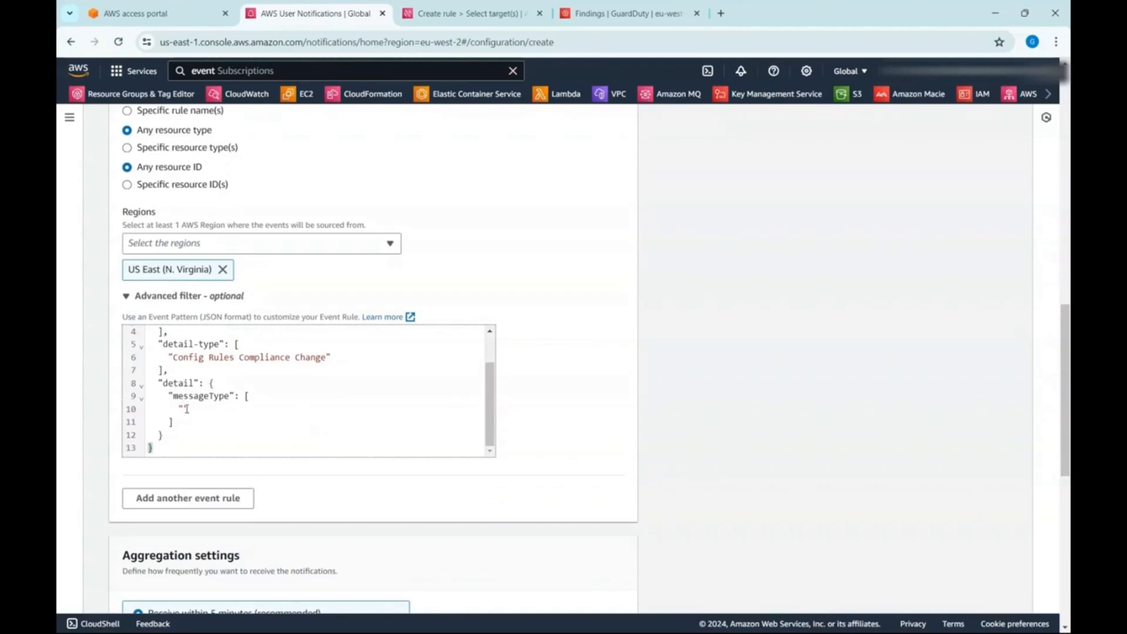
pyautogui.write('Compl')
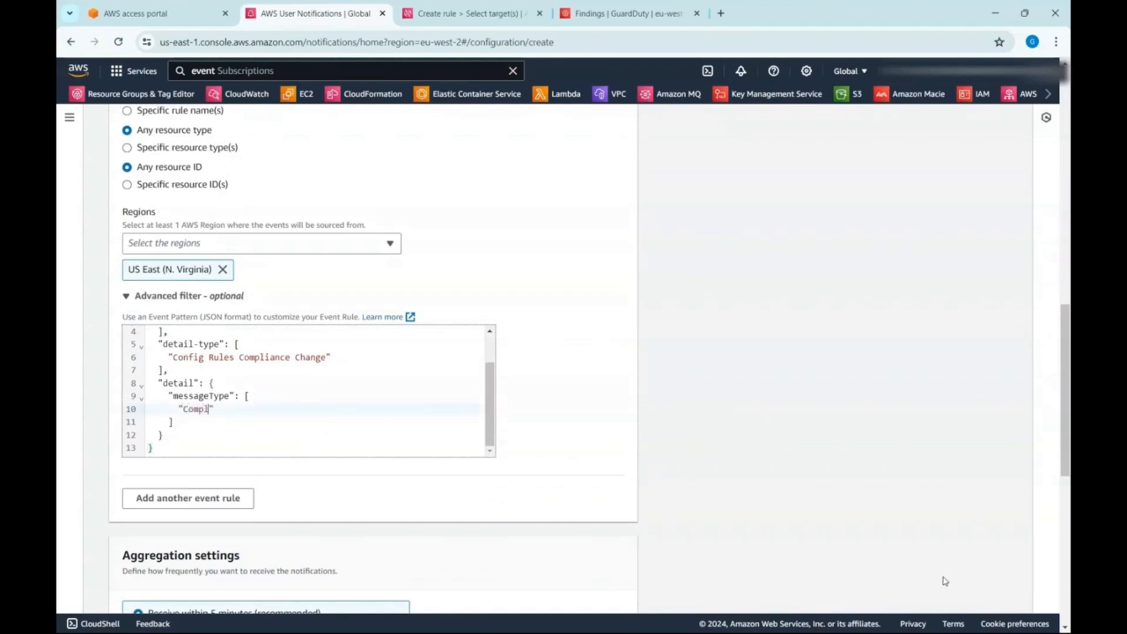
pyautogui.write('ianceChangeN')
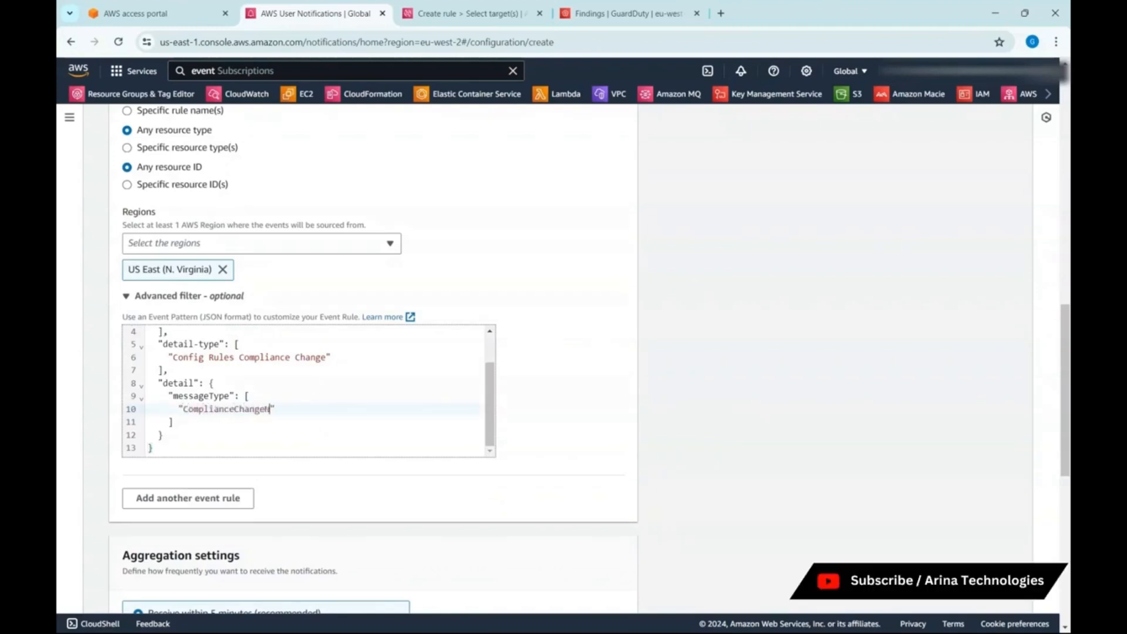
pyautogui.write('otification",')
# - Add a "newEvaluationResult" entry below "ComplianceChangeNotification" in the event pattern
pyautogui.press('Return')
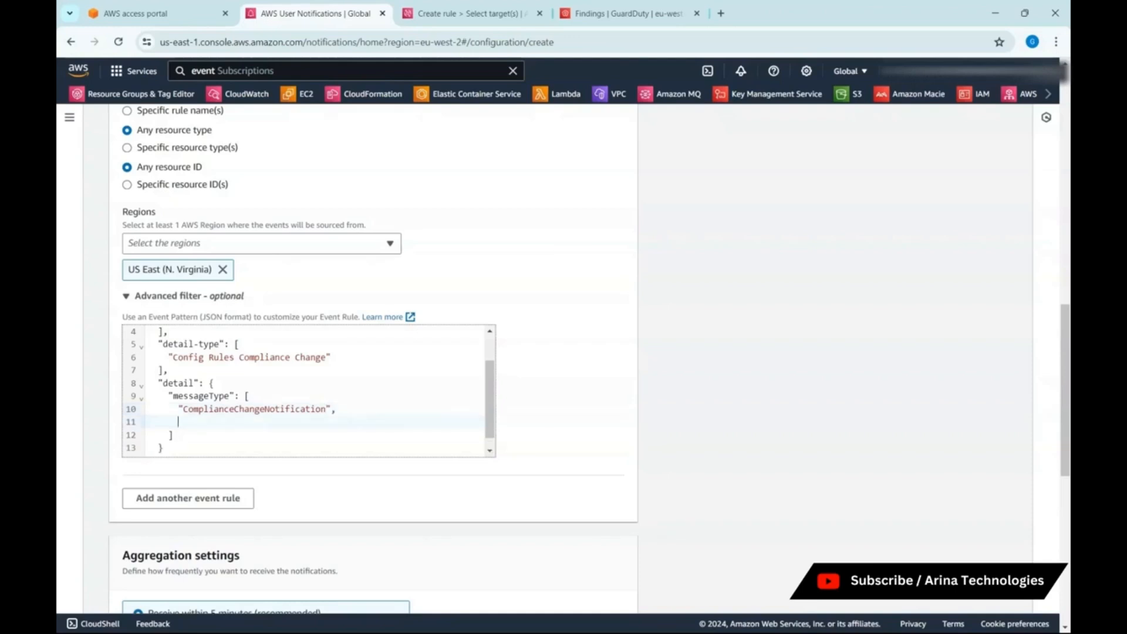
pyautogui.write('"newEve')
pyautogui.write('luationR')
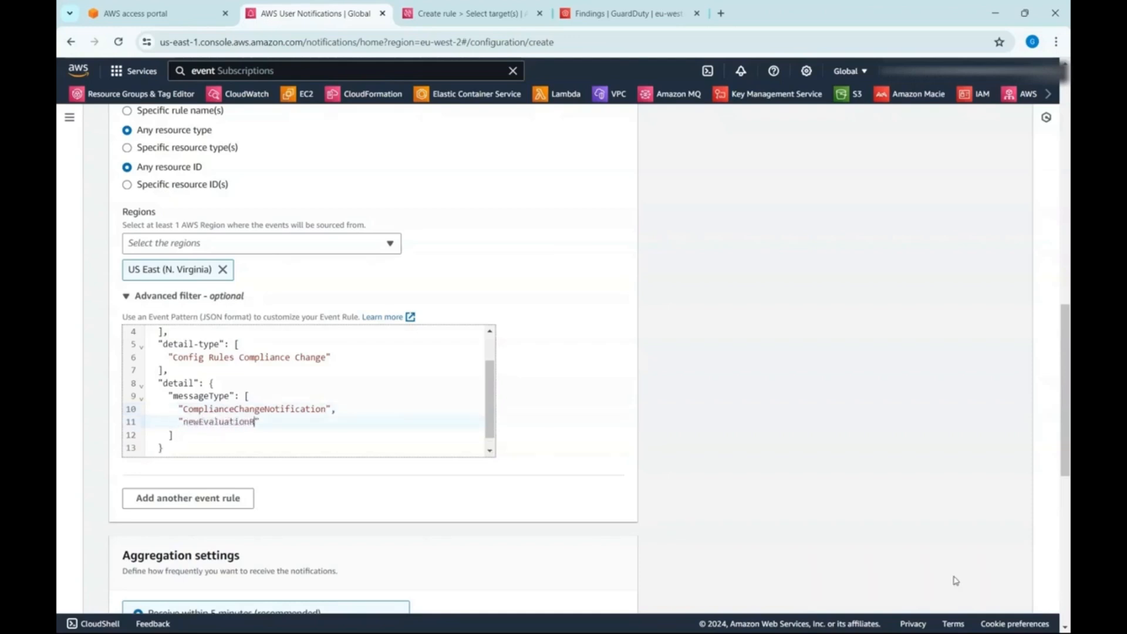
pyautogui.write('esult')
# - Switch to the EventBridge rule draft and return it from target selection to the event pattern stage
pyautogui.click(480, 14)
pyautogui.scroll(-1, 764, 581)
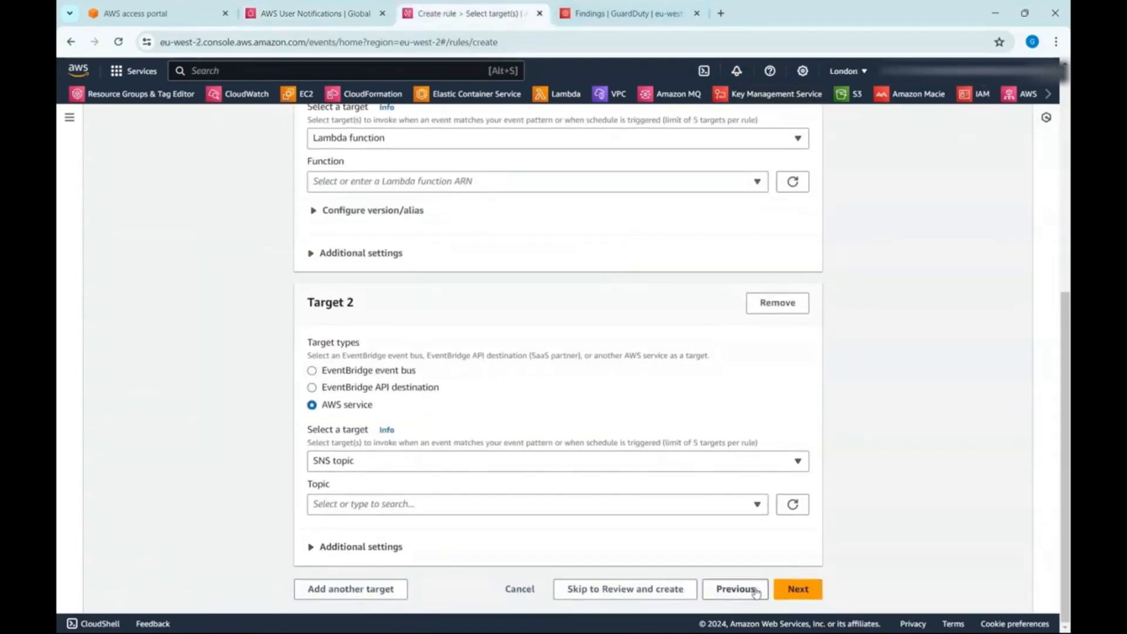
pyautogui.click(736, 589)
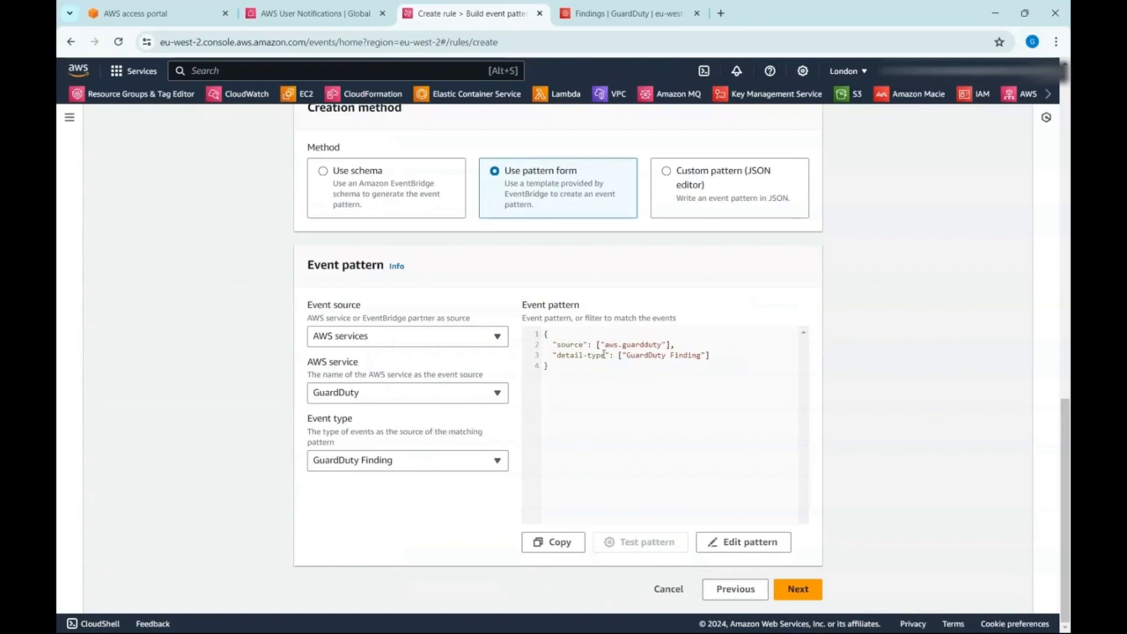
# - Set the EventBridge pattern's AWS service to Config and its event type to Config Rules Compliance Change
pyautogui.click(495, 459)
pyautogui.click(495, 459)
pyautogui.click(453, 392)
pyautogui.write('confi')
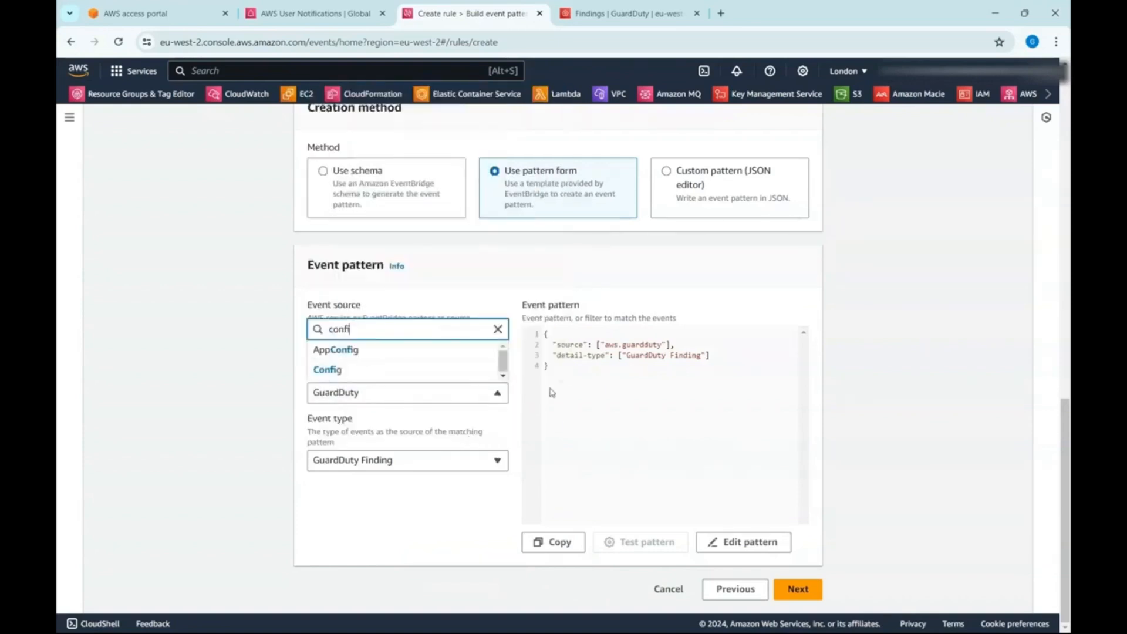
pyautogui.click(430, 375)
pyautogui.click(432, 461)
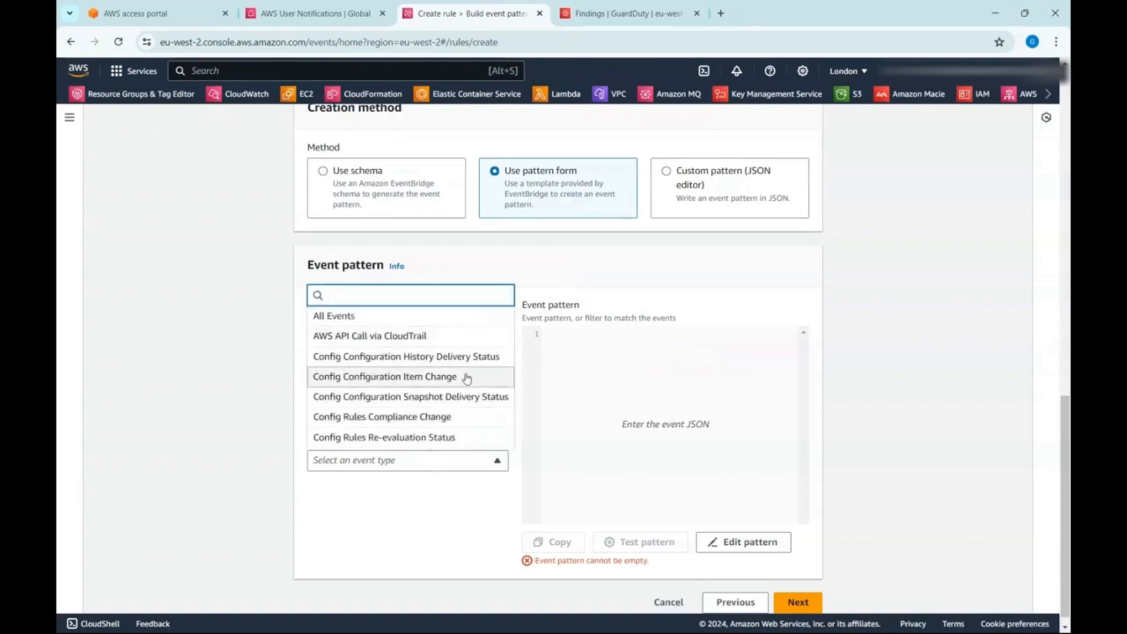
pyautogui.click(465, 417)
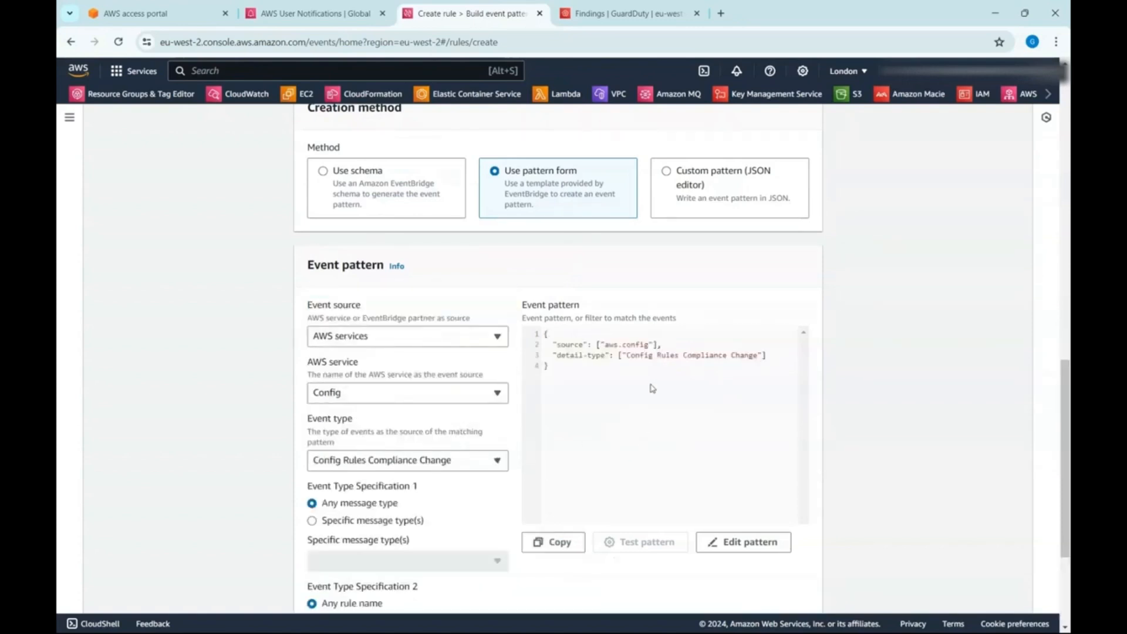
pyautogui.scroll(-3, 611, 471)
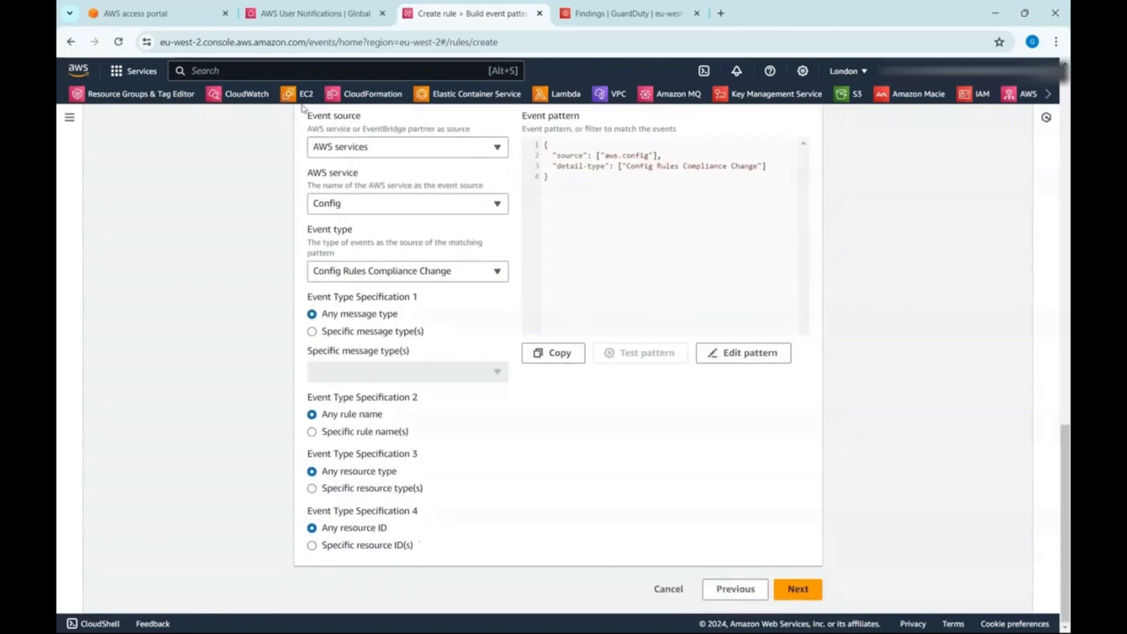
# - Back in AWS User Notifications, give "newEvaluationResult" an object with "complianceType" set to "NON_COMPLIANT"
pyautogui.click(323, 18)
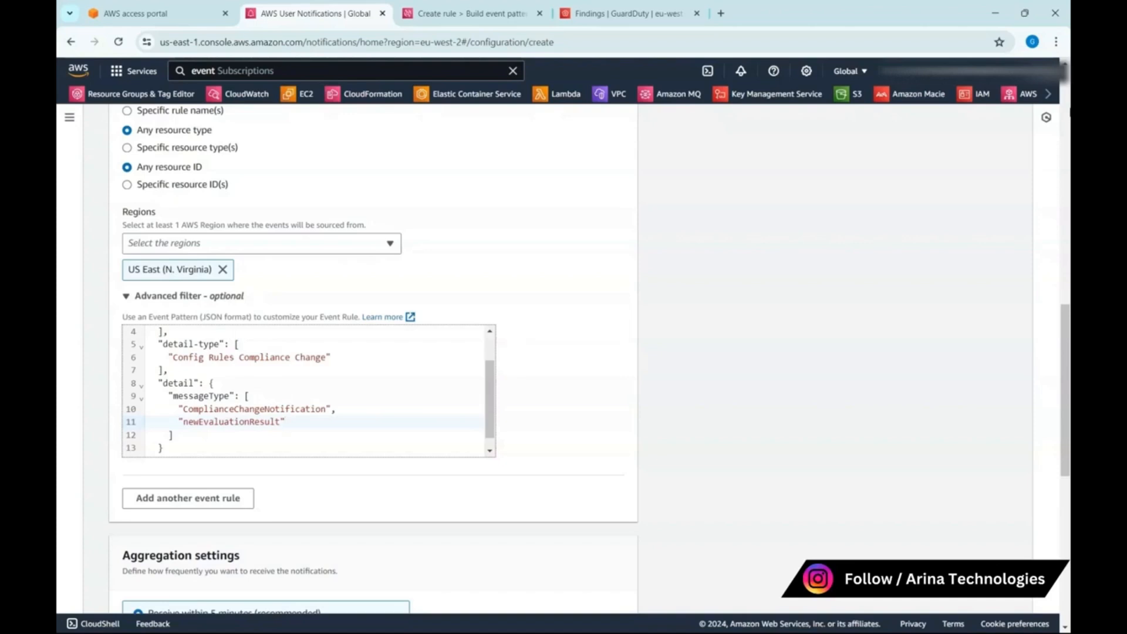
pyautogui.write(':')
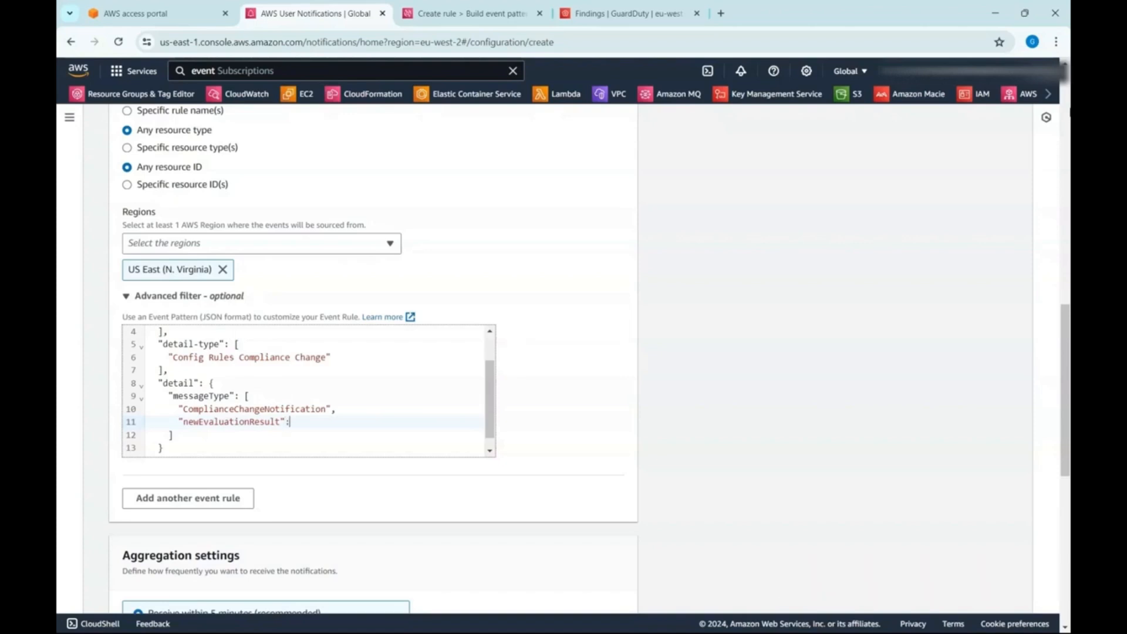
pyautogui.write(' {')
pyautogui.press('Return')
pyautogui.write('"')
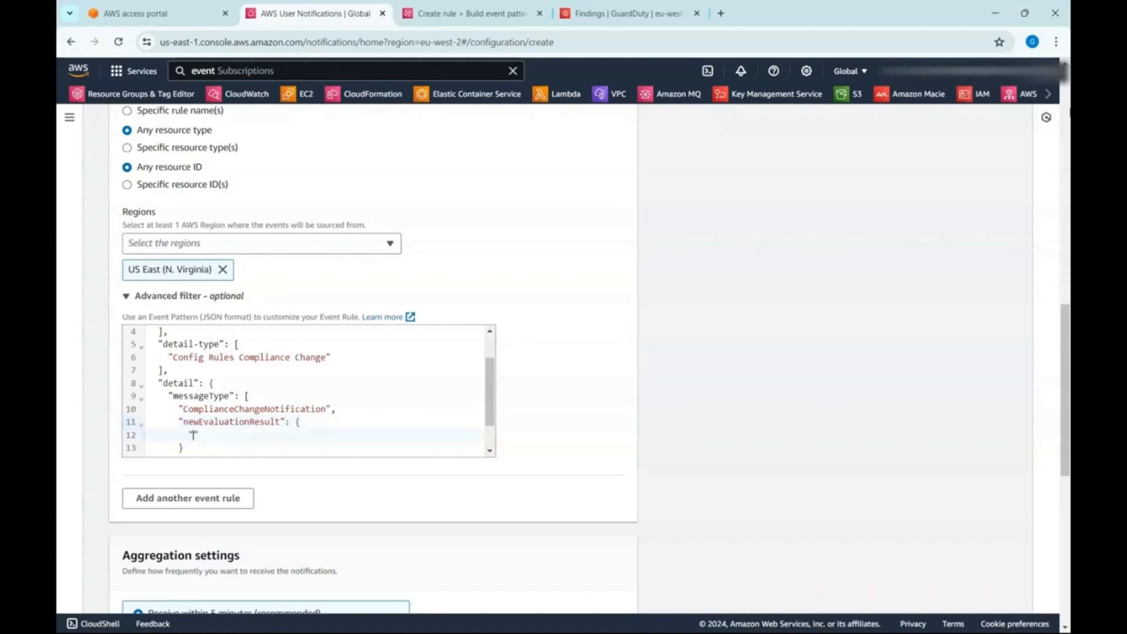
pyautogui.write('complianceType": "NON_COMPLIANT')
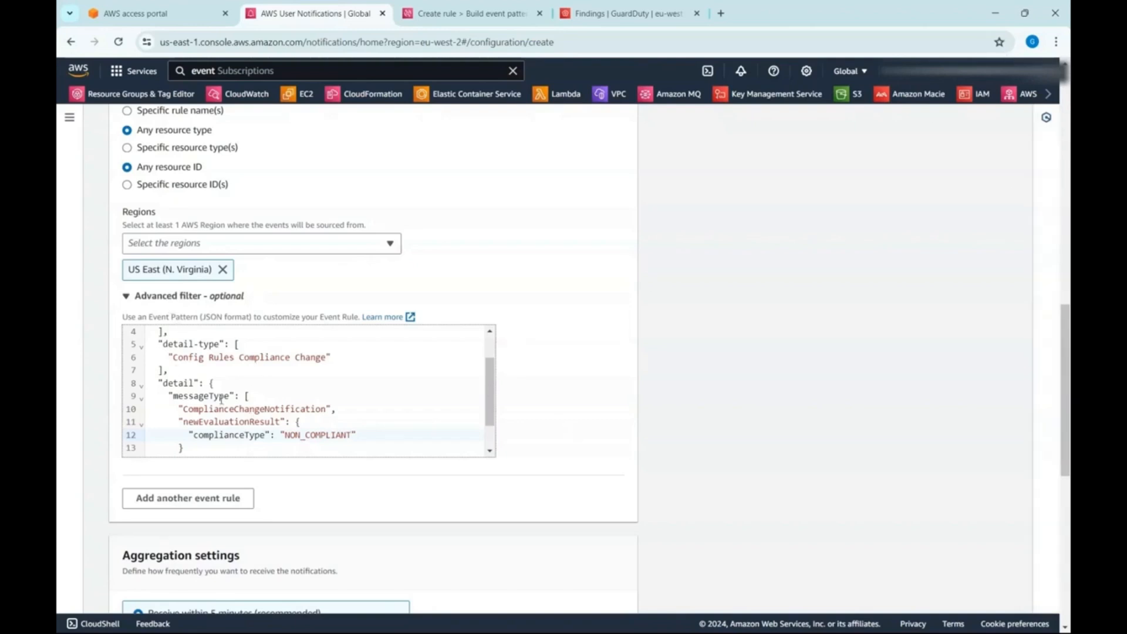
# - Select the entire event pattern in the advanced filter to review it
pyautogui.scroll(-2, 224, 394)
pyautogui.scroll(-2, 469, 442)
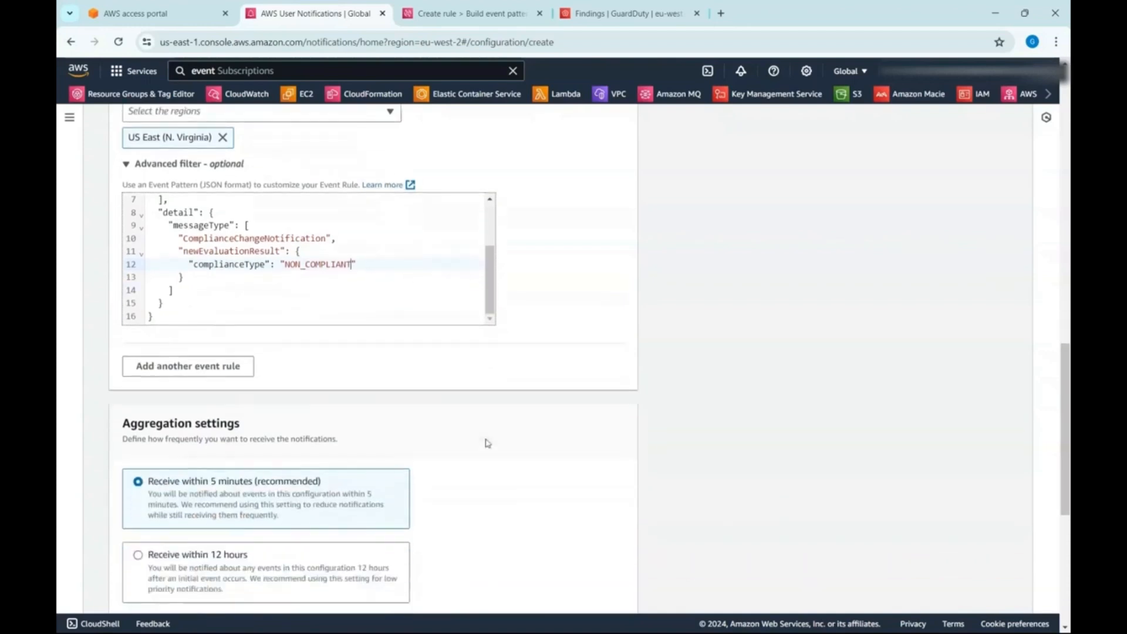
pyautogui.hotkey('ctrl', 'a')
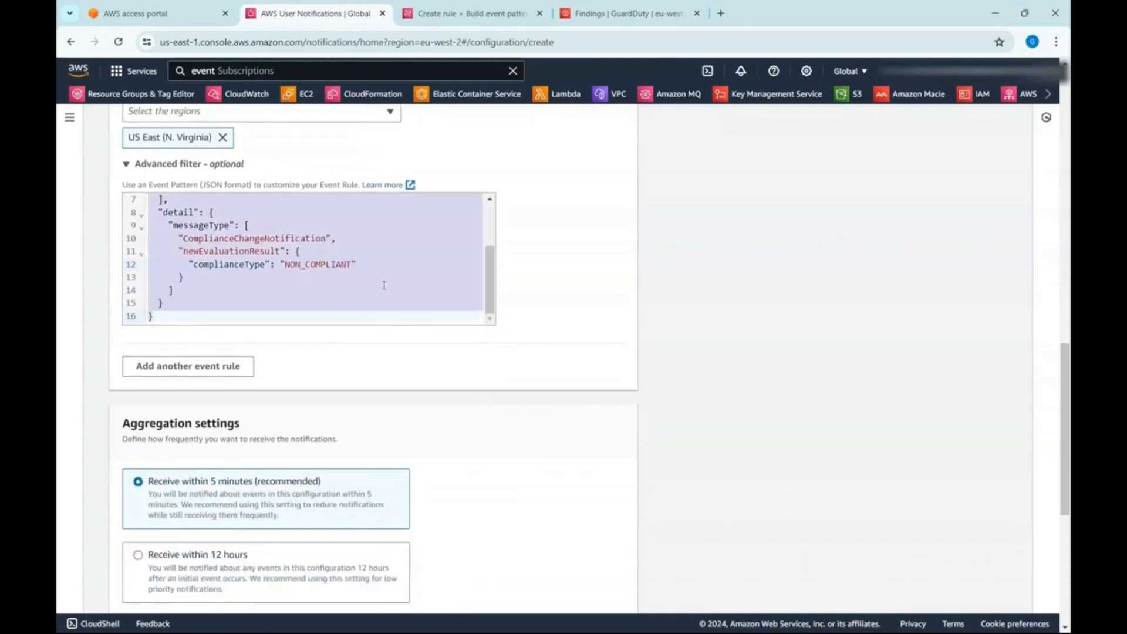
pyautogui.scroll(-5, 525, 500)
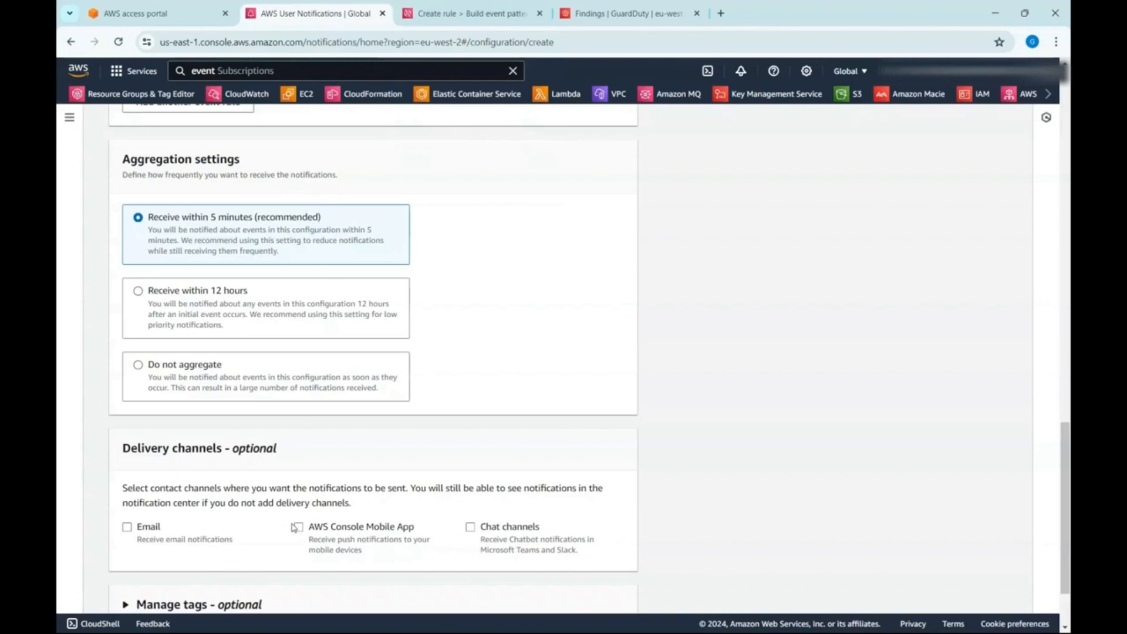
pyautogui.click(470, 527)
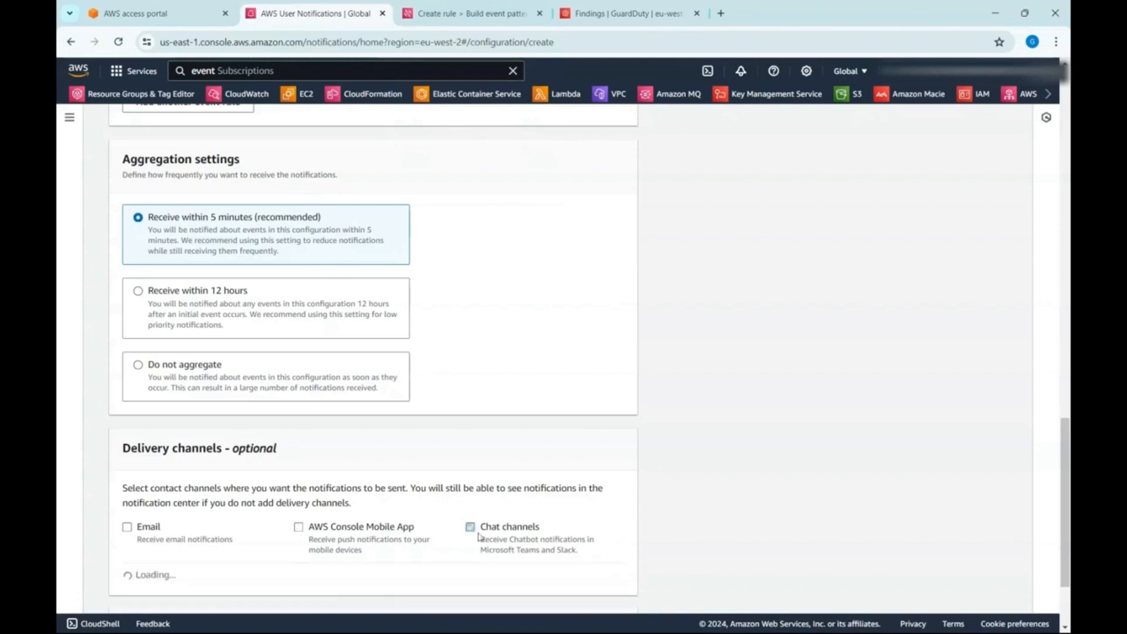
pyautogui.scroll(-1, 486, 534)
pyautogui.scroll(-1, 443, 491)
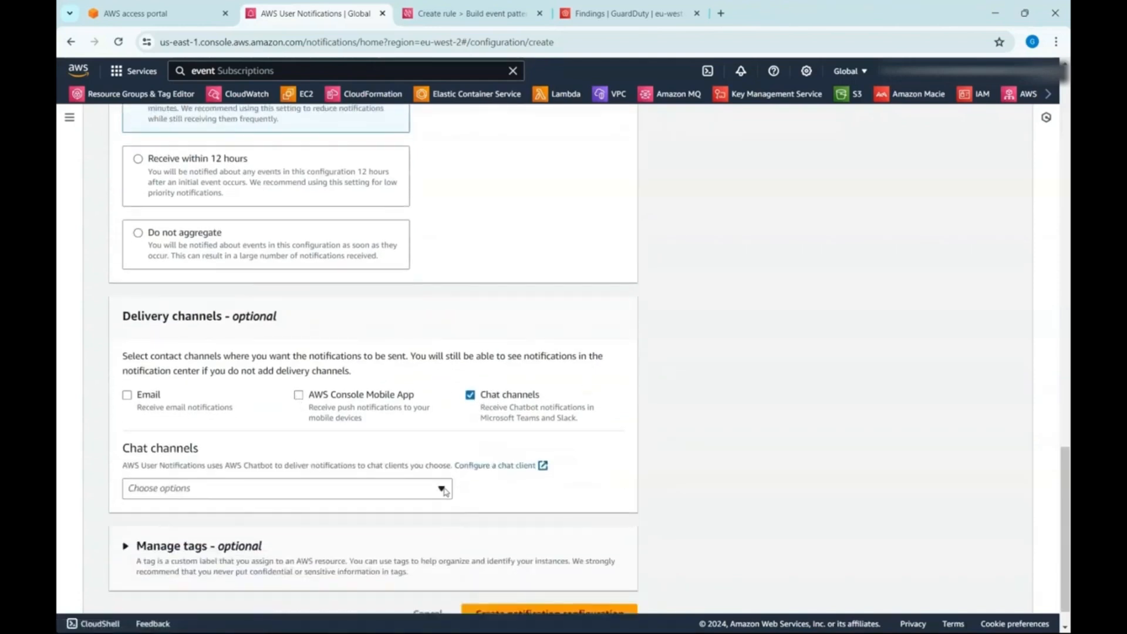
pyautogui.click(442, 489)
pyautogui.click(530, 493)
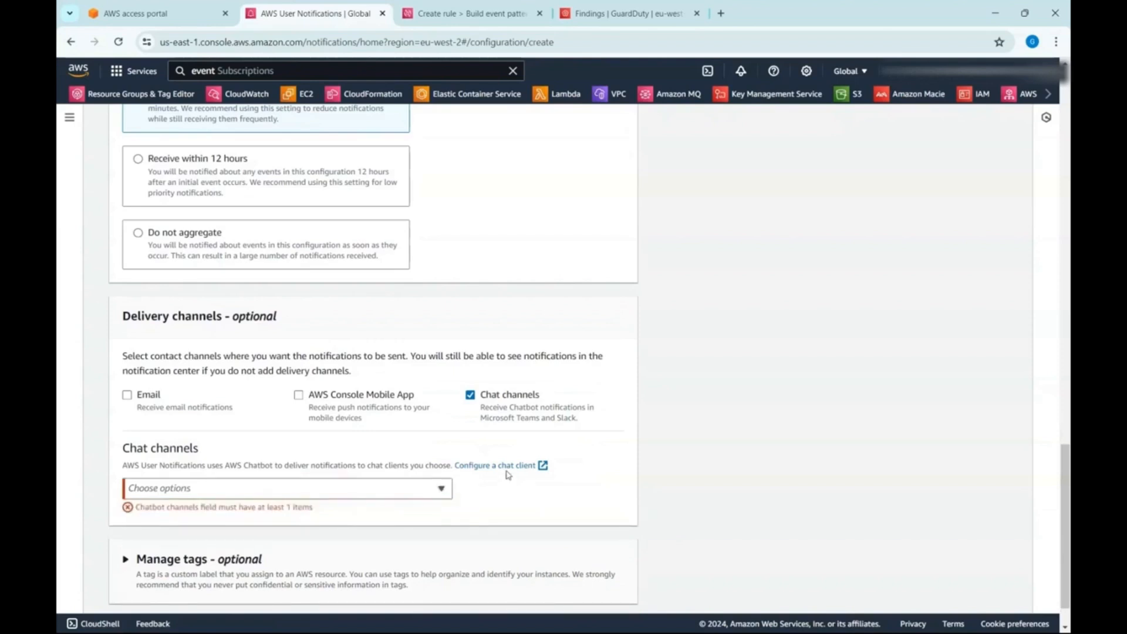
pyautogui.click(470, 396)
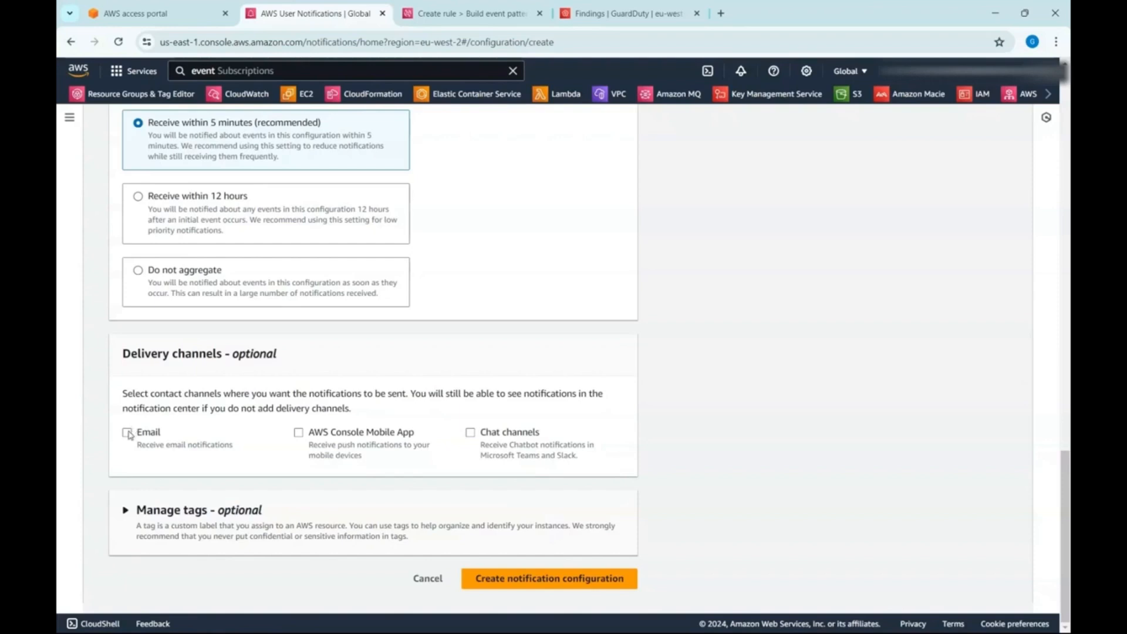
# - Enable email delivery, enter the recipient's email address with the name Admin, and expand the optional tag settings
pyautogui.click(127, 432)
pyautogui.click(213, 553)
pyautogui.write('asfd@adsf.com')
pyautogui.click(434, 547)
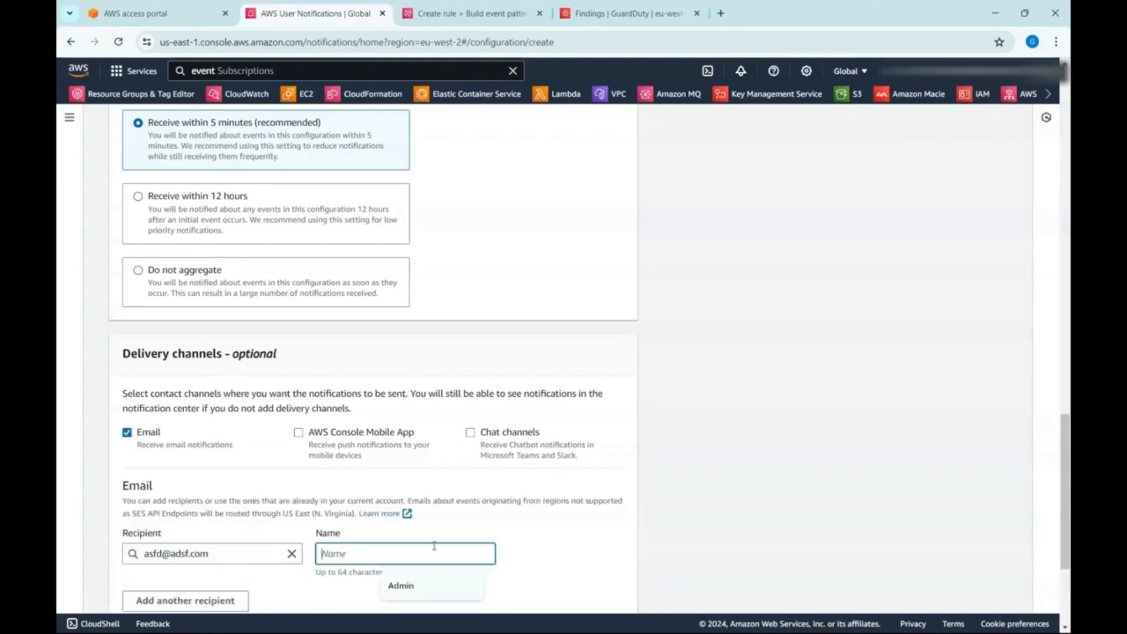
pyautogui.write('Admin')
pyautogui.scroll(-4, 652, 516)
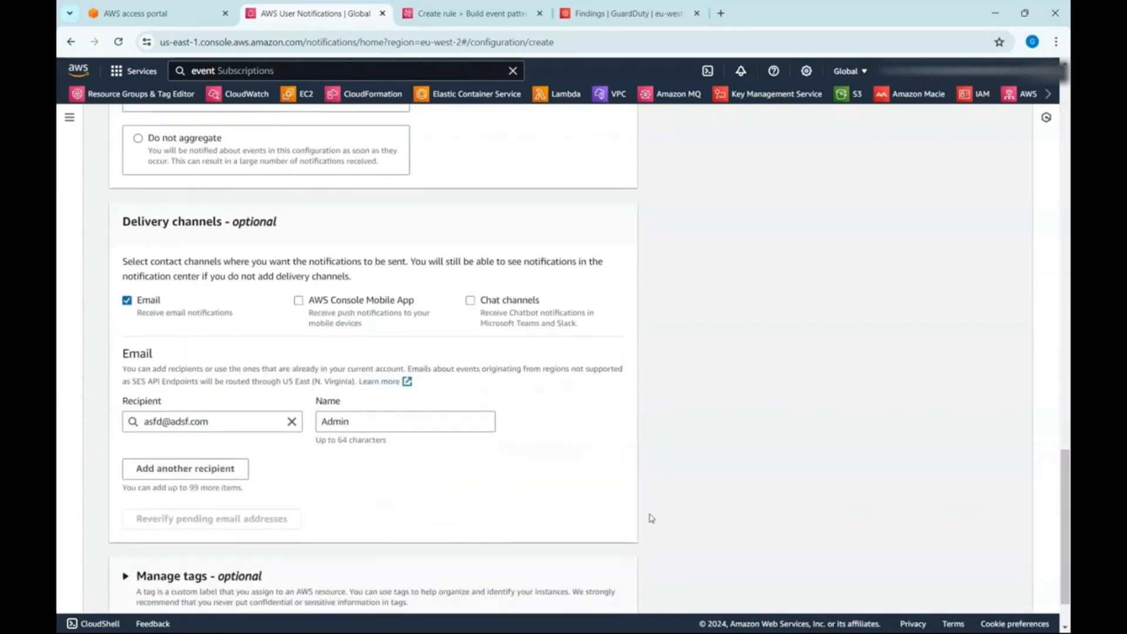
pyautogui.click(211, 514)
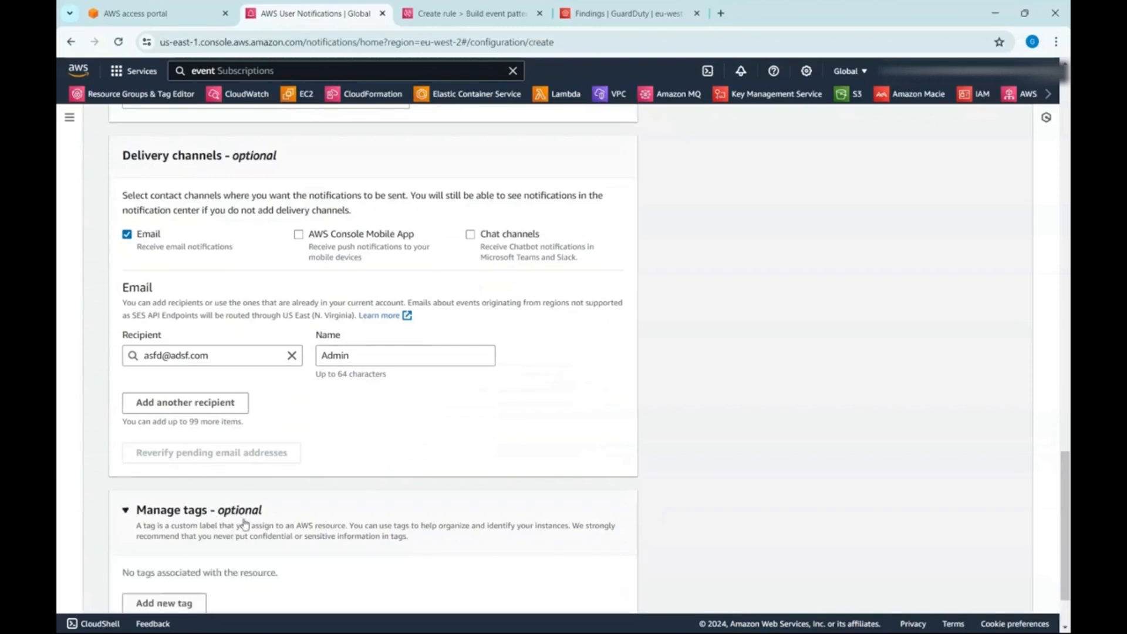
pyautogui.scroll(-2, 245, 524)
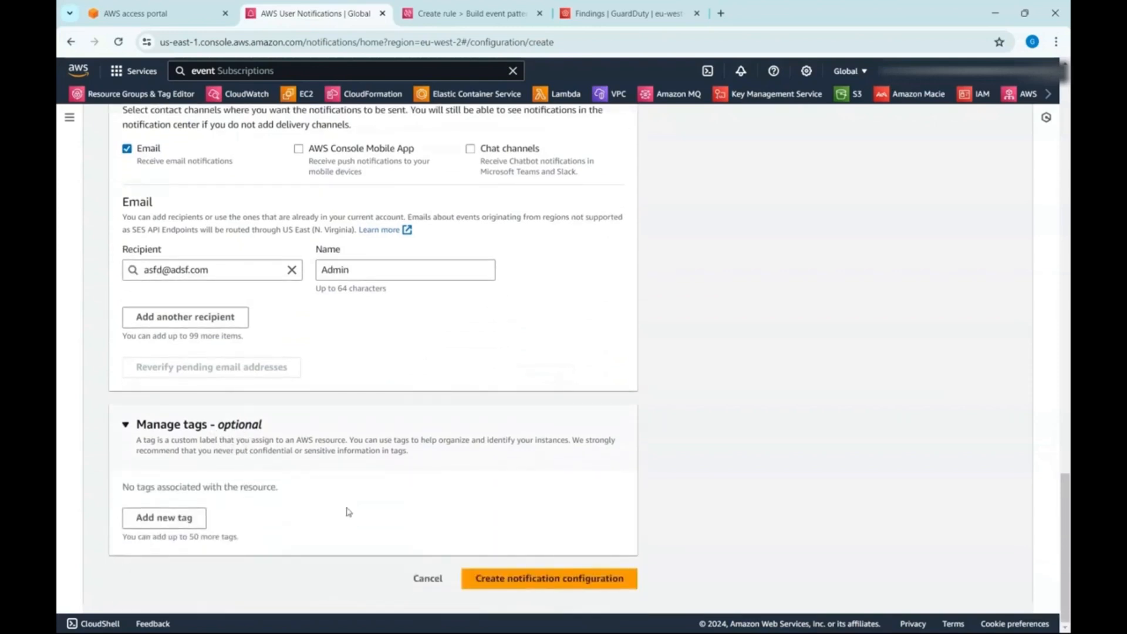
# - Try to create the notification configuration and set its name to Config
pyautogui.click(597, 579)
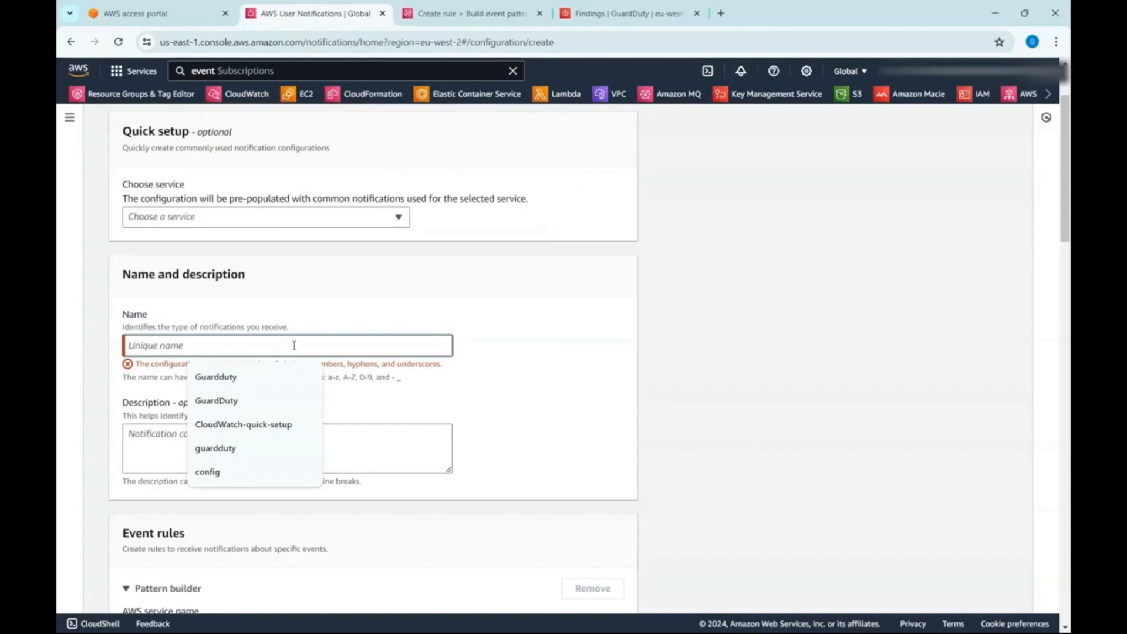
pyautogui.write('Config')
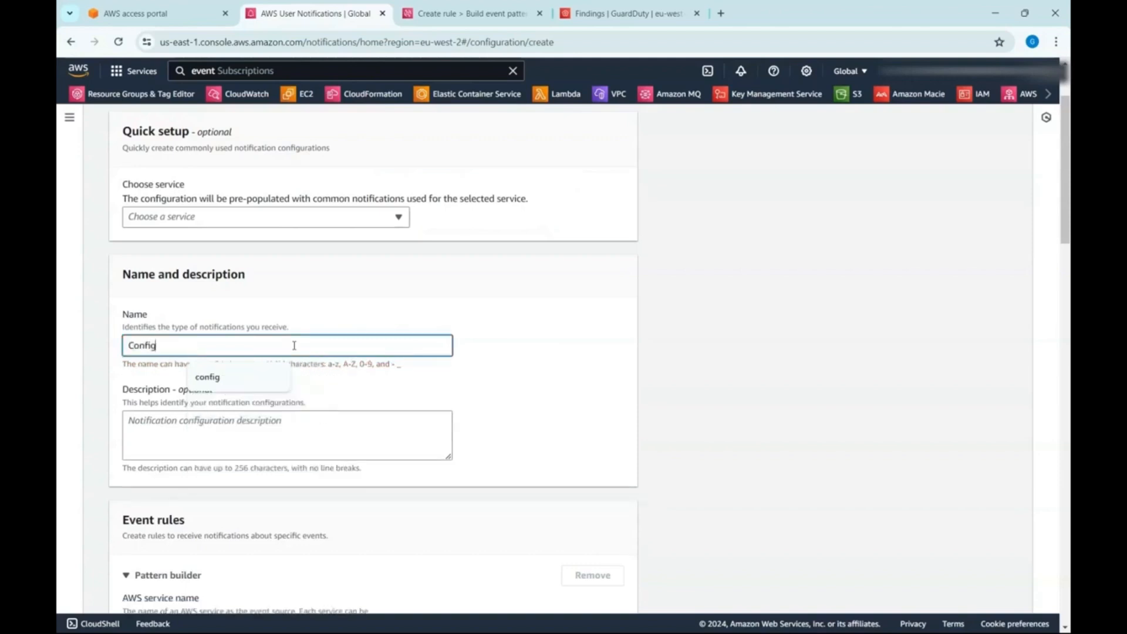
pyautogui.press('Tab')
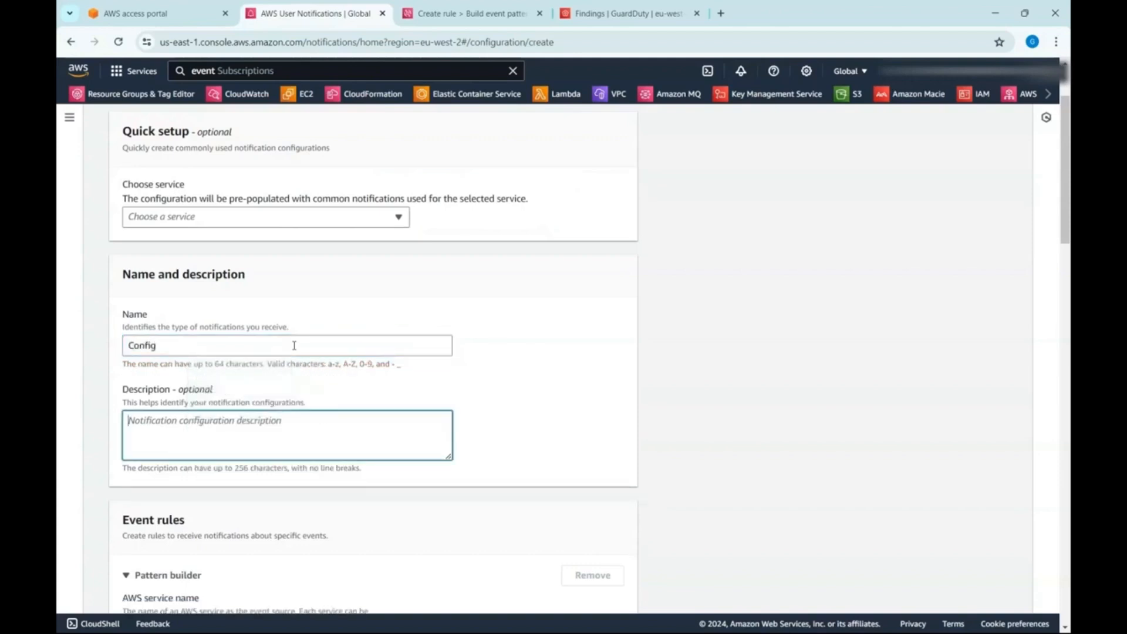
pyautogui.scroll(-12, 486, 395)
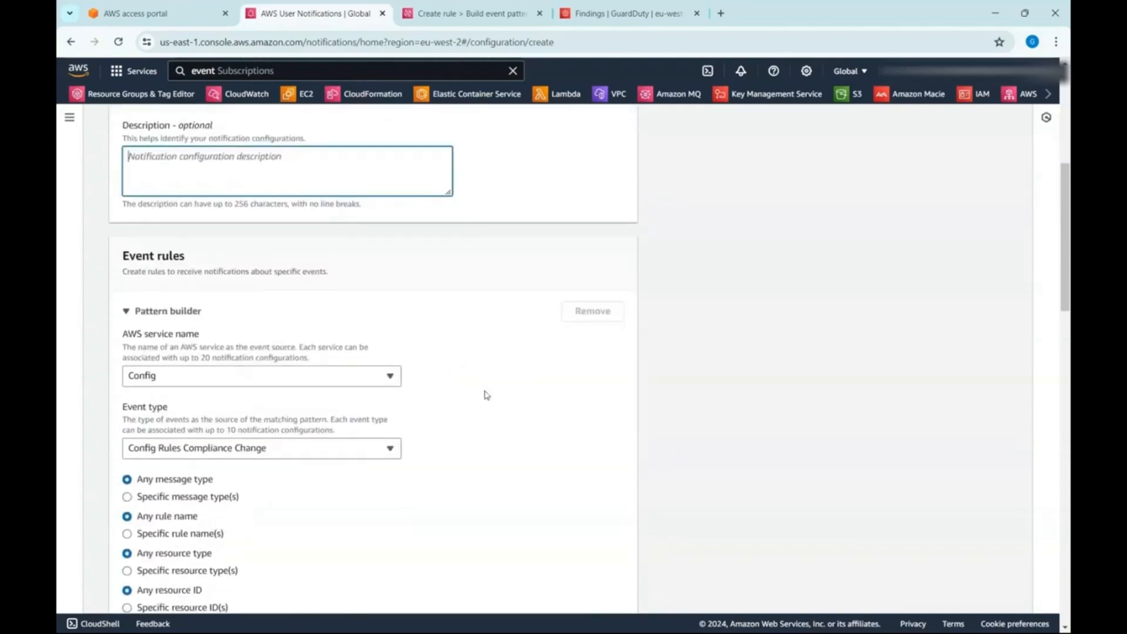
pyautogui.scroll(-5, 503, 434)
# - Pre-populate the notification configuration using the CloudWatch quick setup
pyautogui.scroll(20, 502, 434)
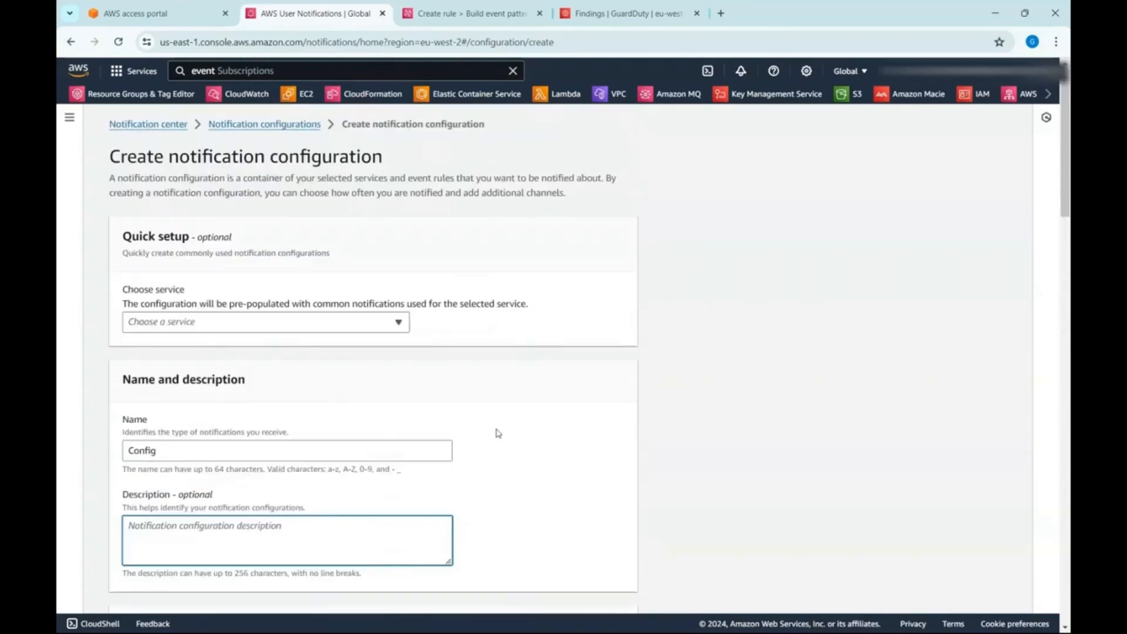
pyautogui.click(329, 322)
pyautogui.click(350, 350)
pyautogui.scroll(-10, 608, 440)
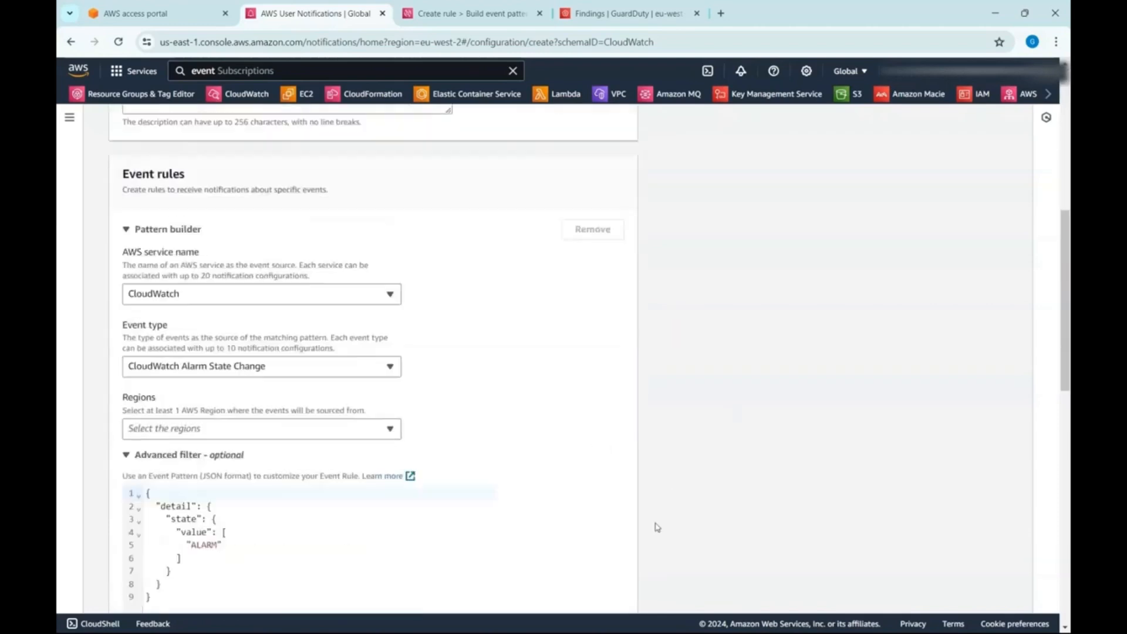
pyautogui.scroll(-2, 634, 584)
# - Enable email delivery for the CloudWatch configuration and enter the recipient's email address with the name Admin
pyautogui.click(127, 347)
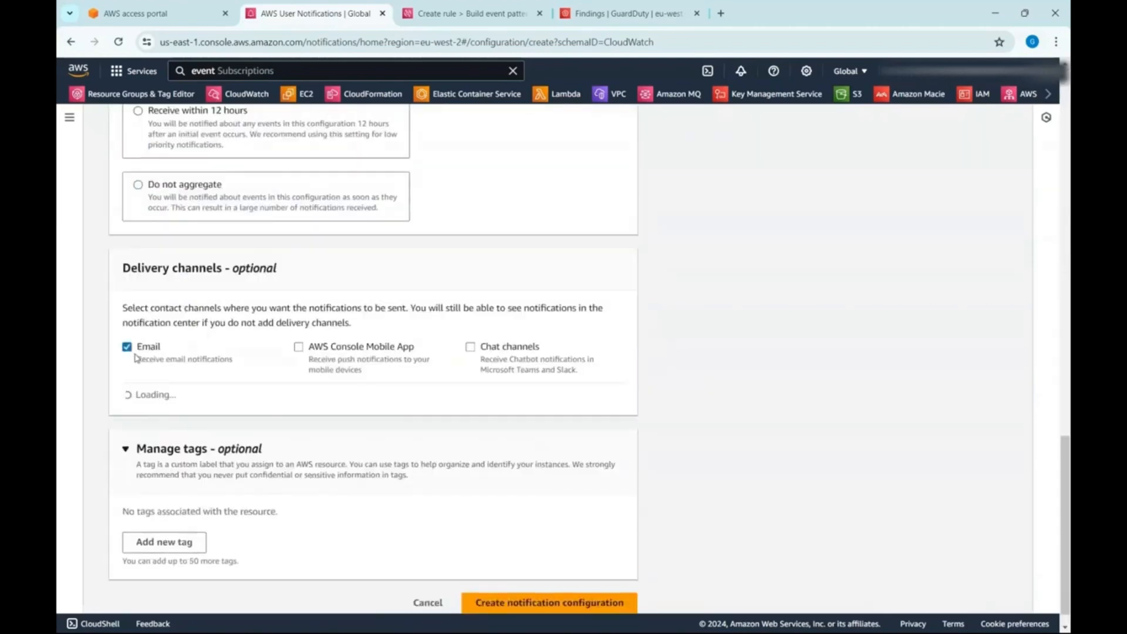
pyautogui.click(223, 470)
pyautogui.write('asdf@asf.com')
pyautogui.press('Tab')
pyautogui.write('Admin')
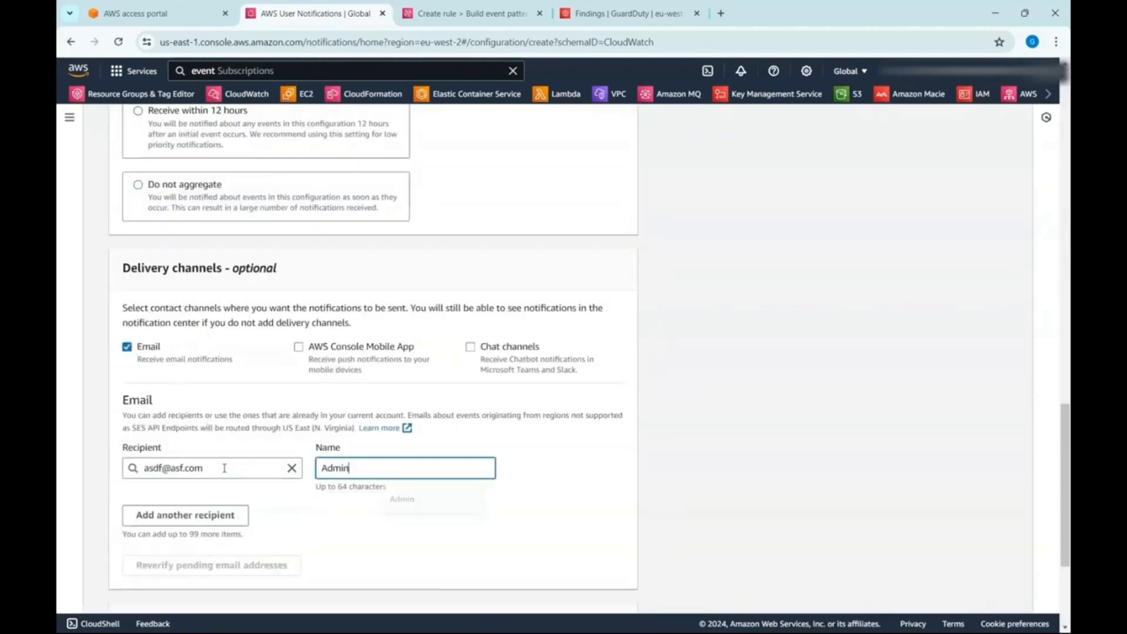
pyautogui.scroll(-3, 630, 483)
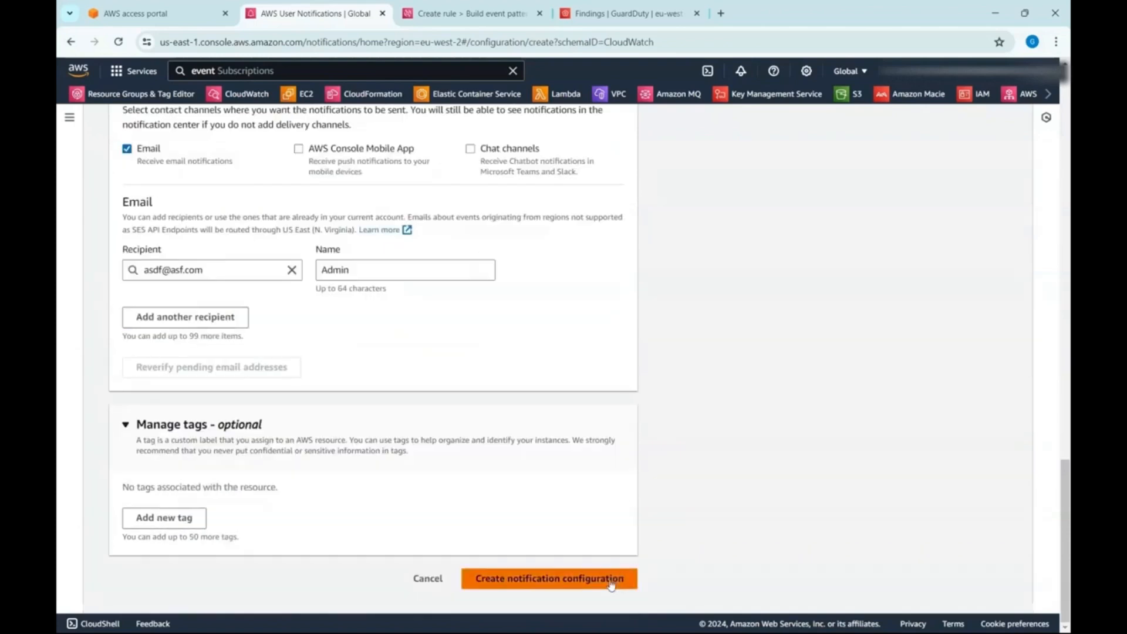
# - Try to create the configuration and set the event rule's region to US East (N. Virginia)
pyautogui.click(552, 579)
pyautogui.click(351, 347)
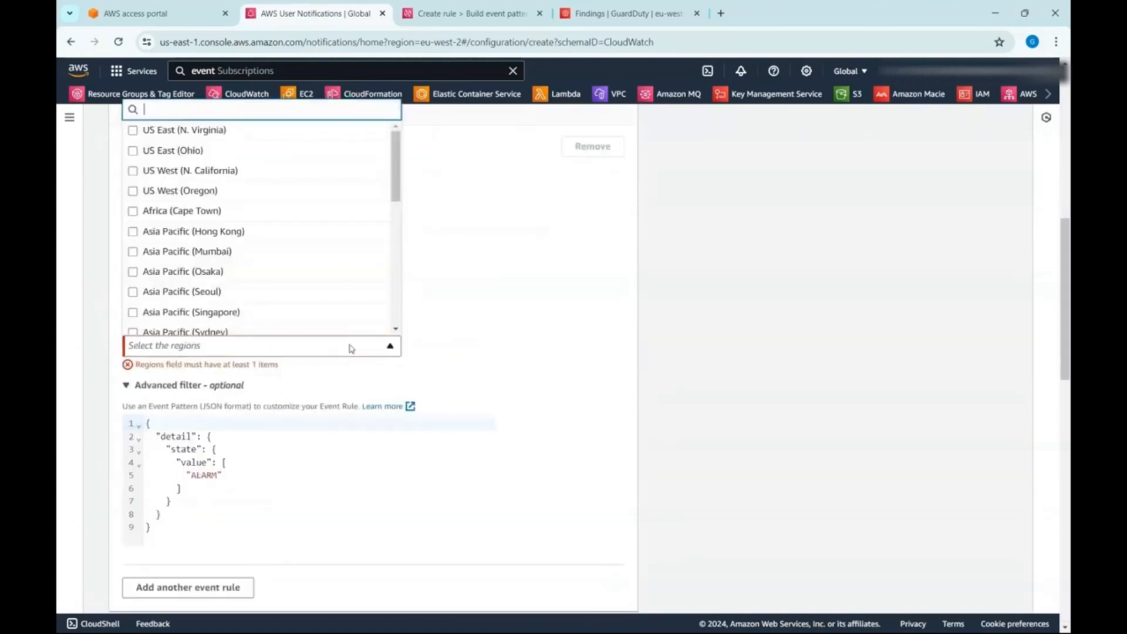
pyautogui.click(191, 131)
pyautogui.click(708, 481)
# - Replace the entire ALARM state pattern in the advanced filter with the copied Config compliance event pattern
pyautogui.scroll(-1, 453, 478)
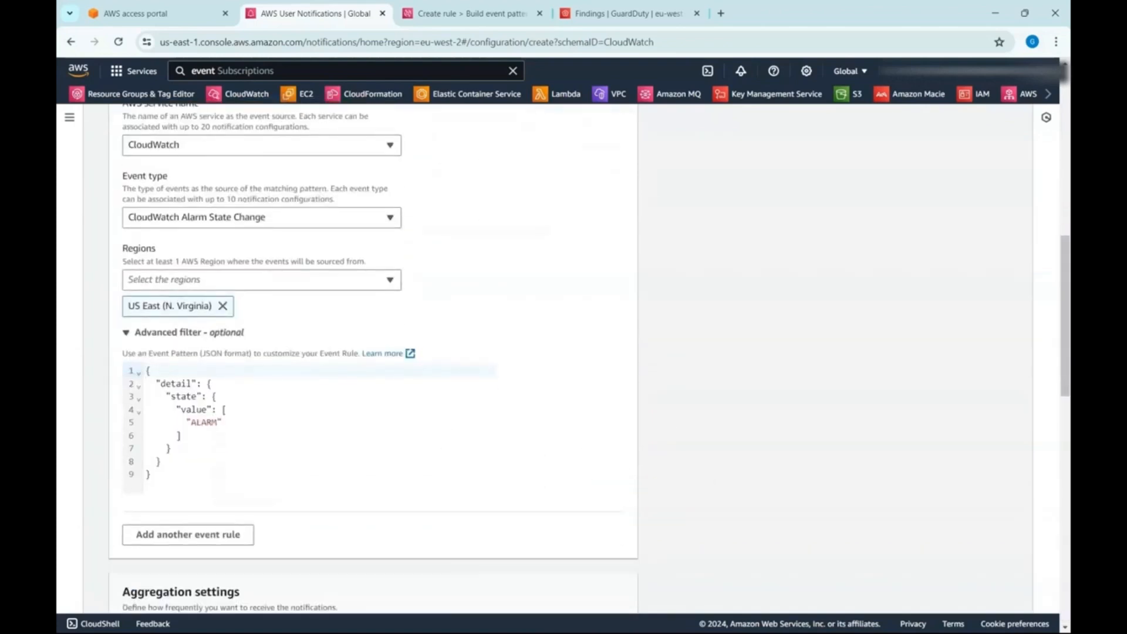
pyautogui.click(365, 433)
pyautogui.hotkey('ctrl', 'a')
pyautogui.hotkey('ctrl', 'v')
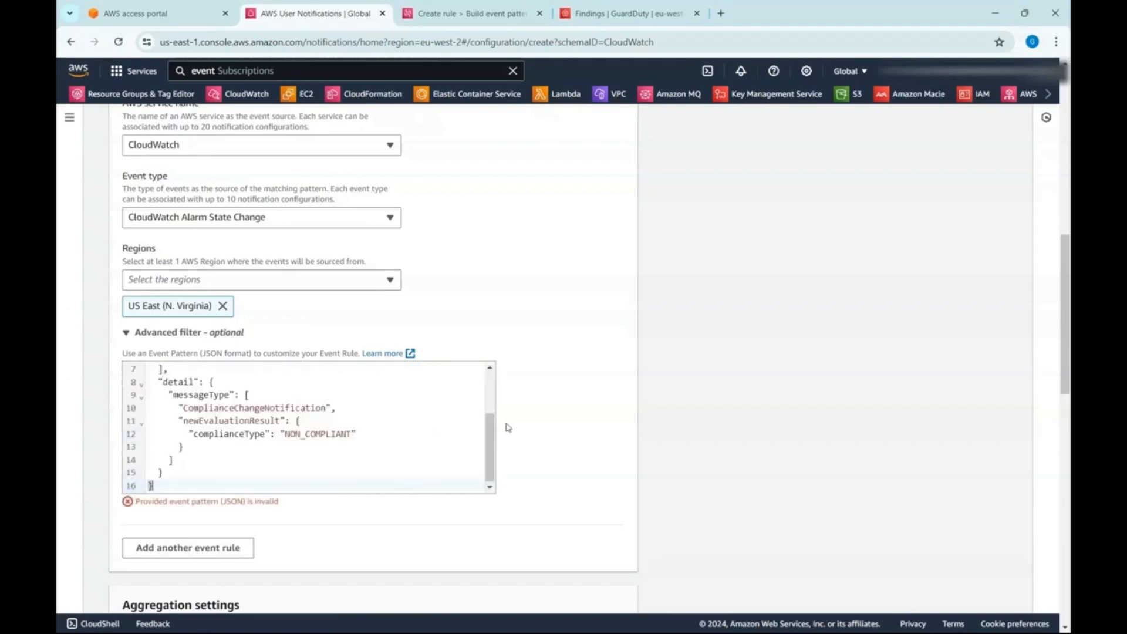
# - Examine the brackets and nesting of the pasted Config event pattern in the advanced filter
pyautogui.scroll(1, 274, 461)
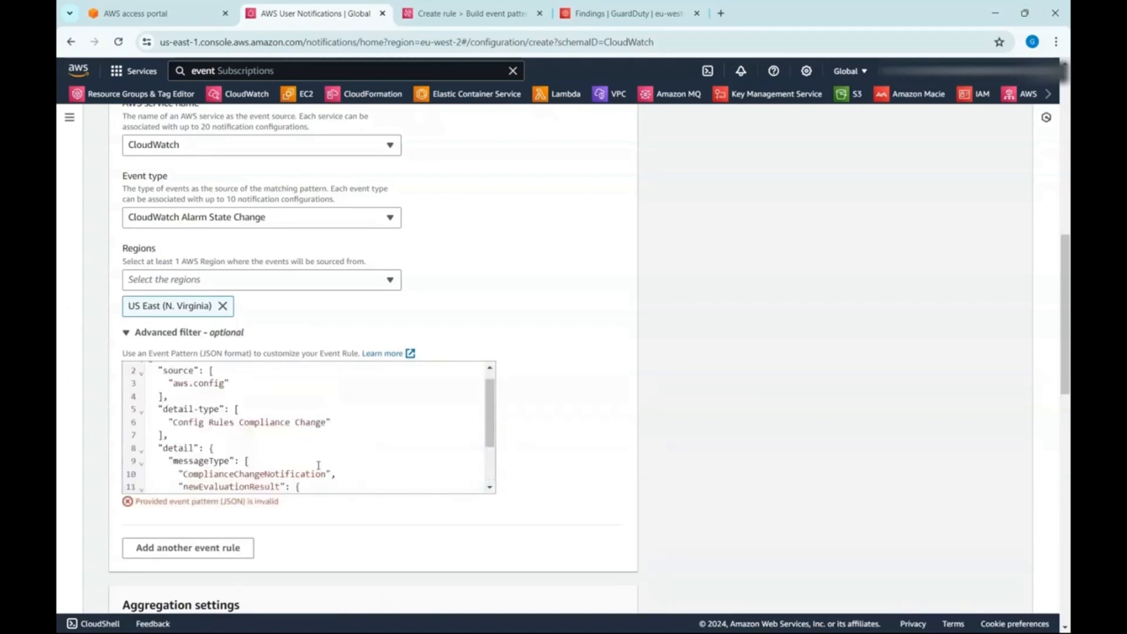
pyautogui.scroll(-1, 321, 465)
pyautogui.click(305, 444)
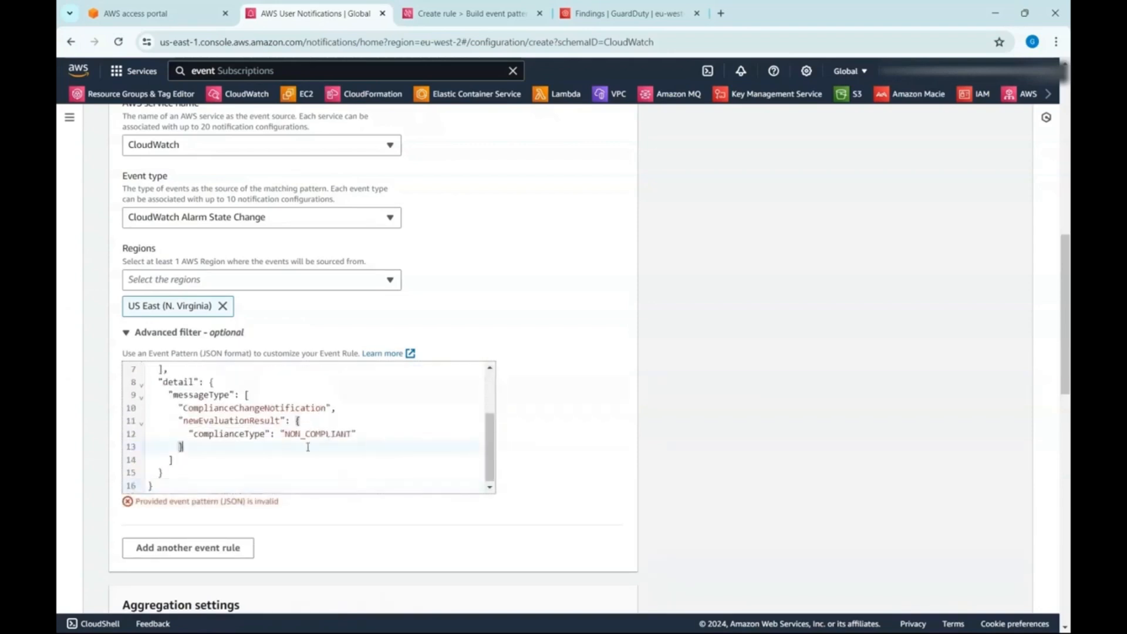
pyautogui.click(312, 457)
pyautogui.scroll(2, 312, 457)
pyautogui.scroll(-1, 287, 423)
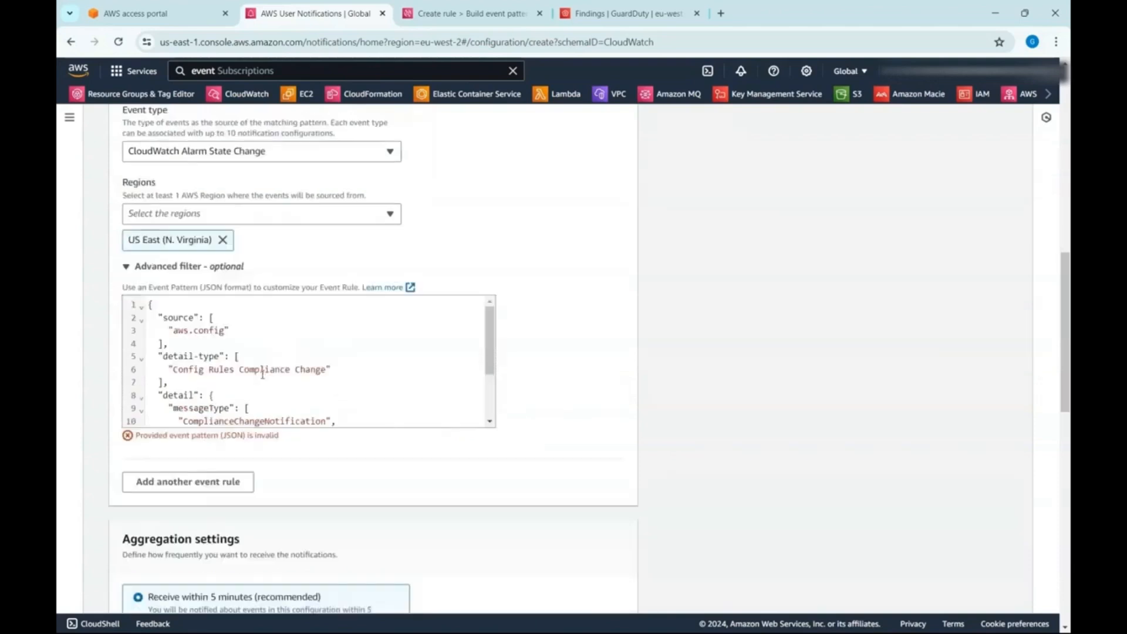
pyautogui.click(260, 382)
pyautogui.scroll(-2, 260, 382)
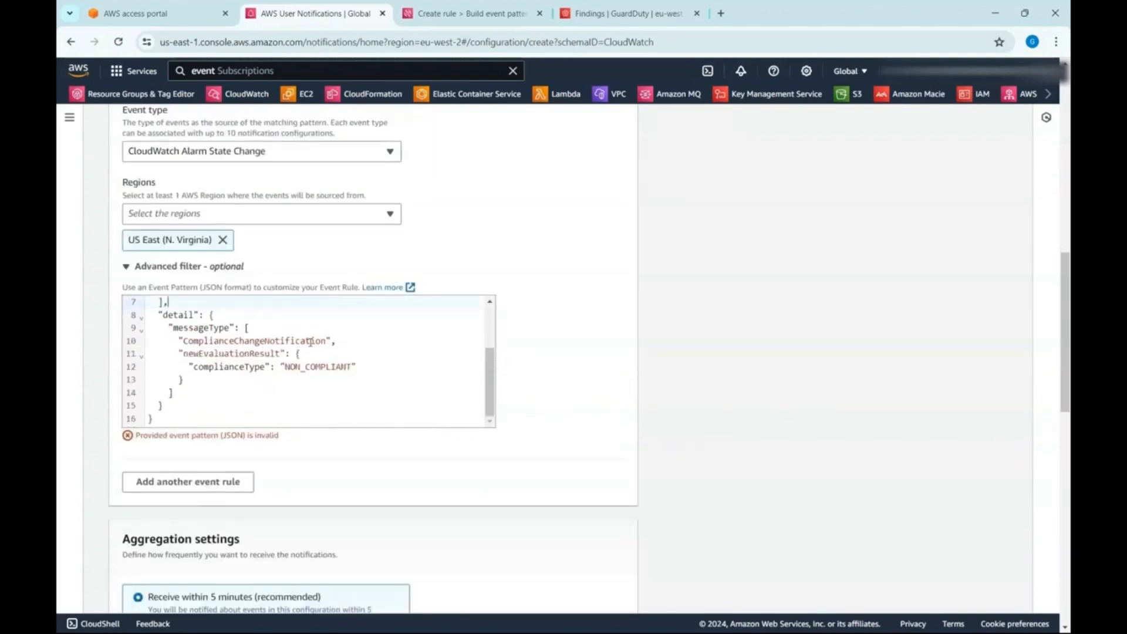
# - Close the "messageType" array right after "ComplianceChangeNotification" and join the key and its array on one line
pyautogui.click(377, 341)
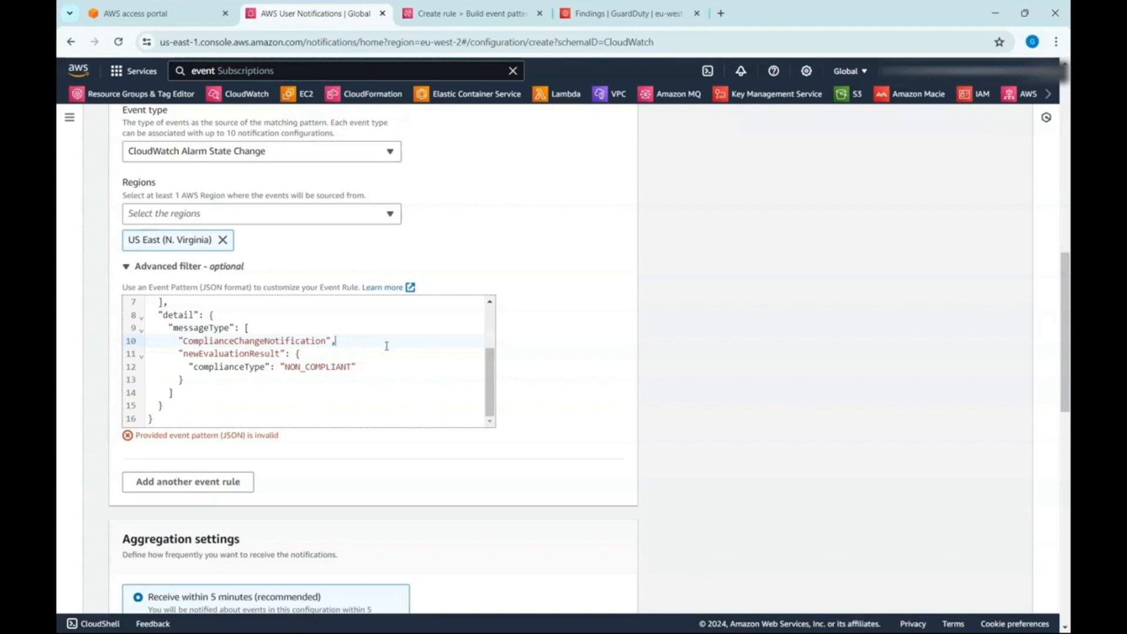
pyautogui.write(']')
pyautogui.scroll(3, 386, 346)
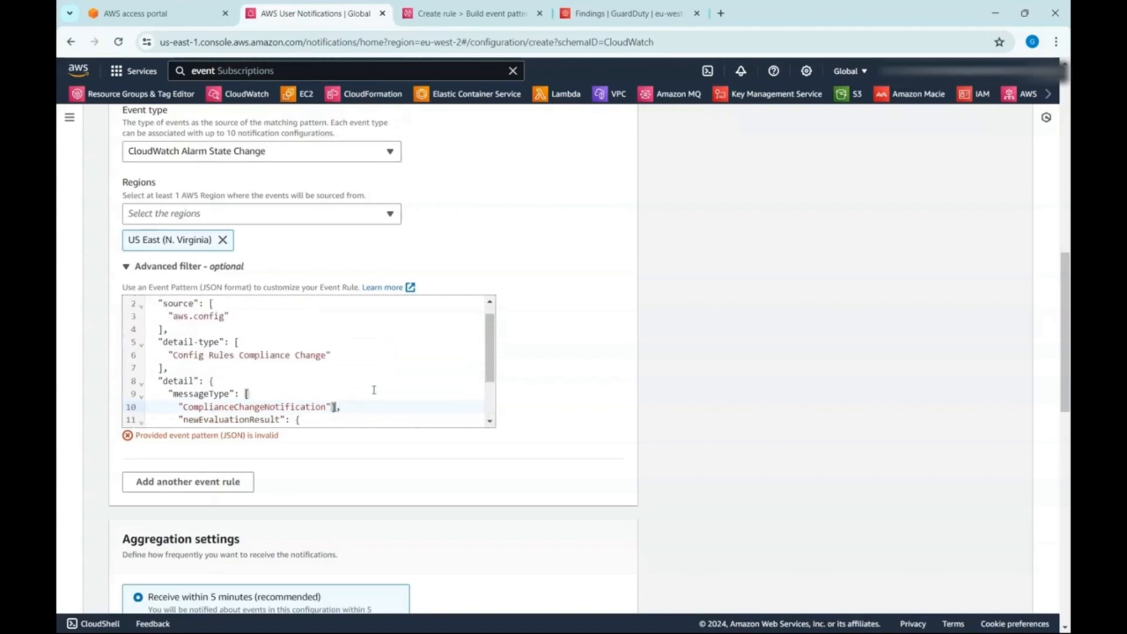
pyautogui.scroll(-3, 373, 389)
pyautogui.click(313, 327)
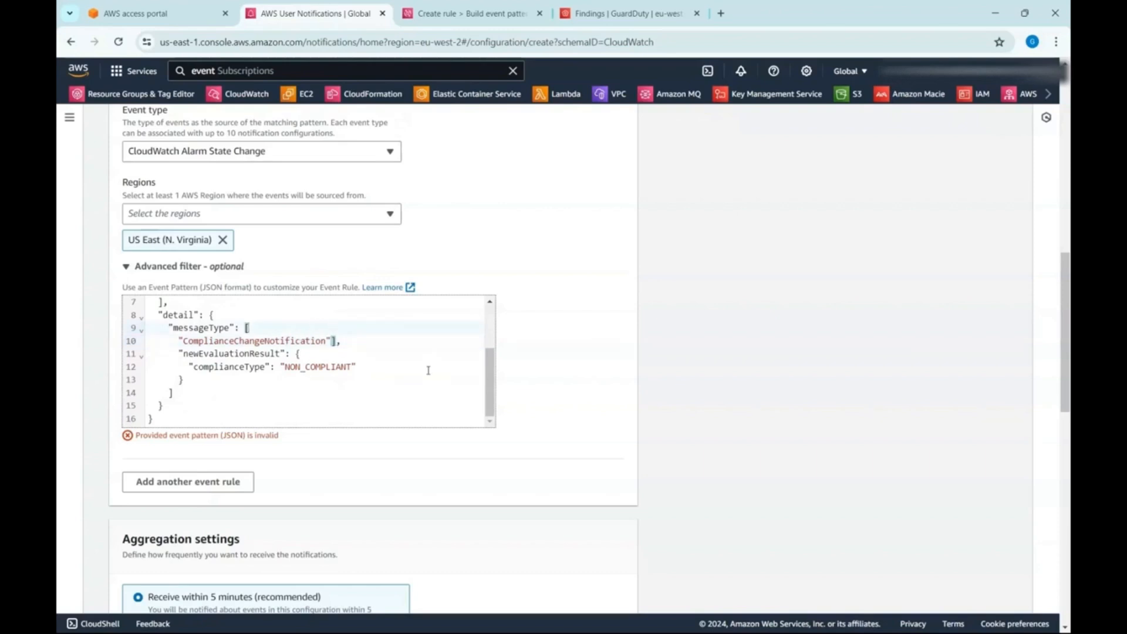
pyautogui.press('Delete')
pyautogui.press('Delete')
pyautogui.press('Delete')
pyautogui.press('Delete')
pyautogui.press('Delete')
pyautogui.press('Delete')
pyautogui.press('Delete')
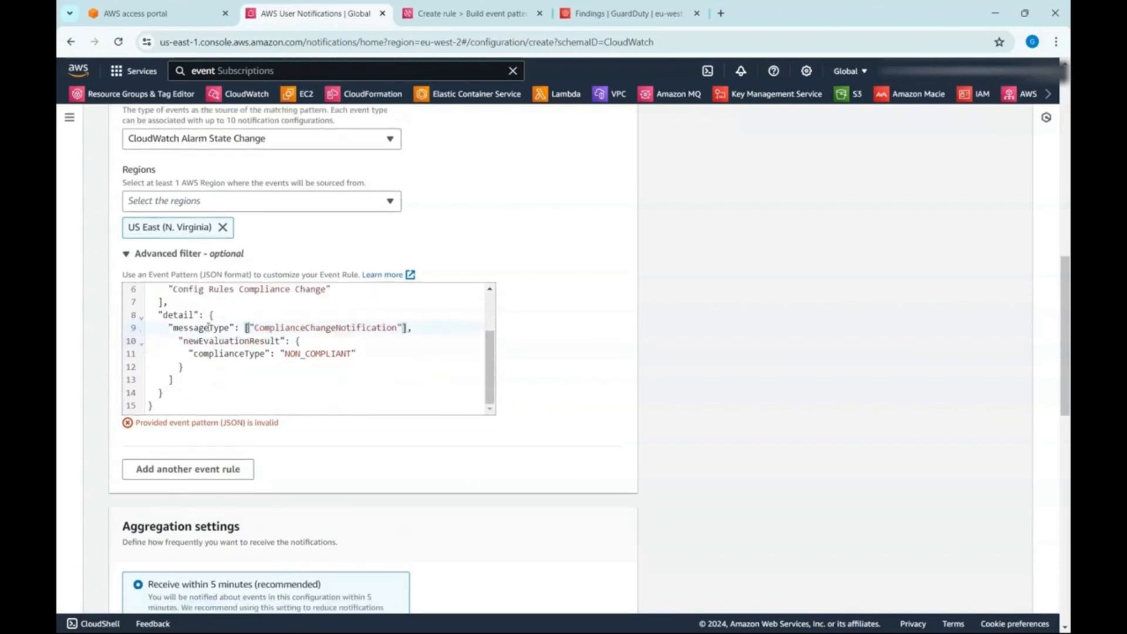
# - Wrap the "complianceType" value "NON_COMPLIANT" in square brackets and delete the stray closing bracket after the "newEvaluationResult" object
pyautogui.click(181, 343)
pyautogui.click(311, 343)
pyautogui.click(247, 367)
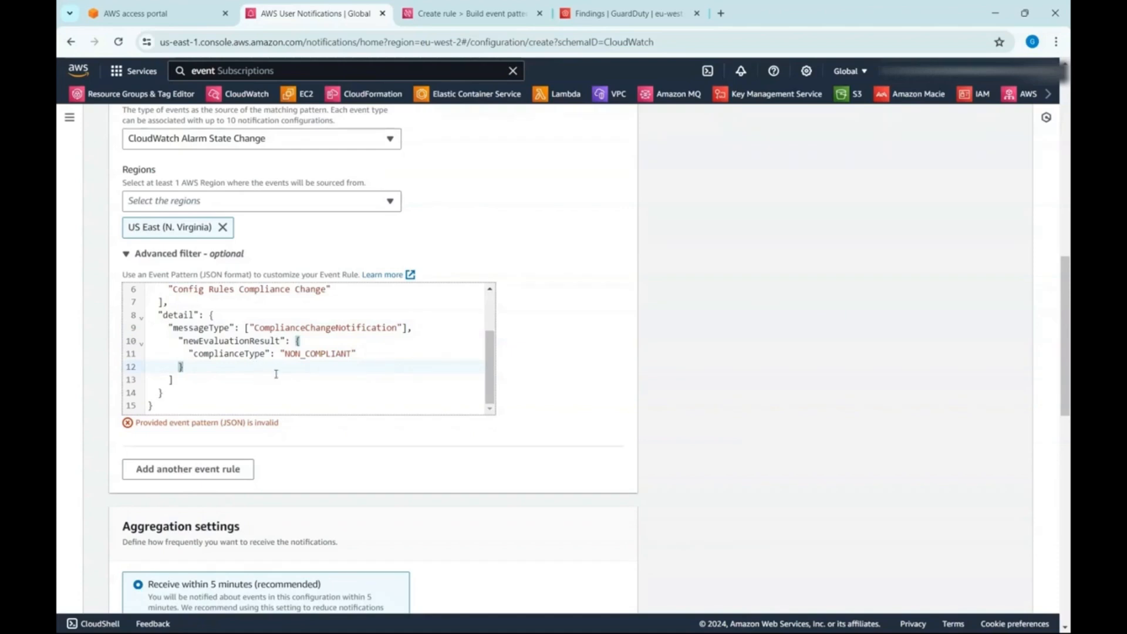
pyautogui.click(281, 353)
pyautogui.write('[')
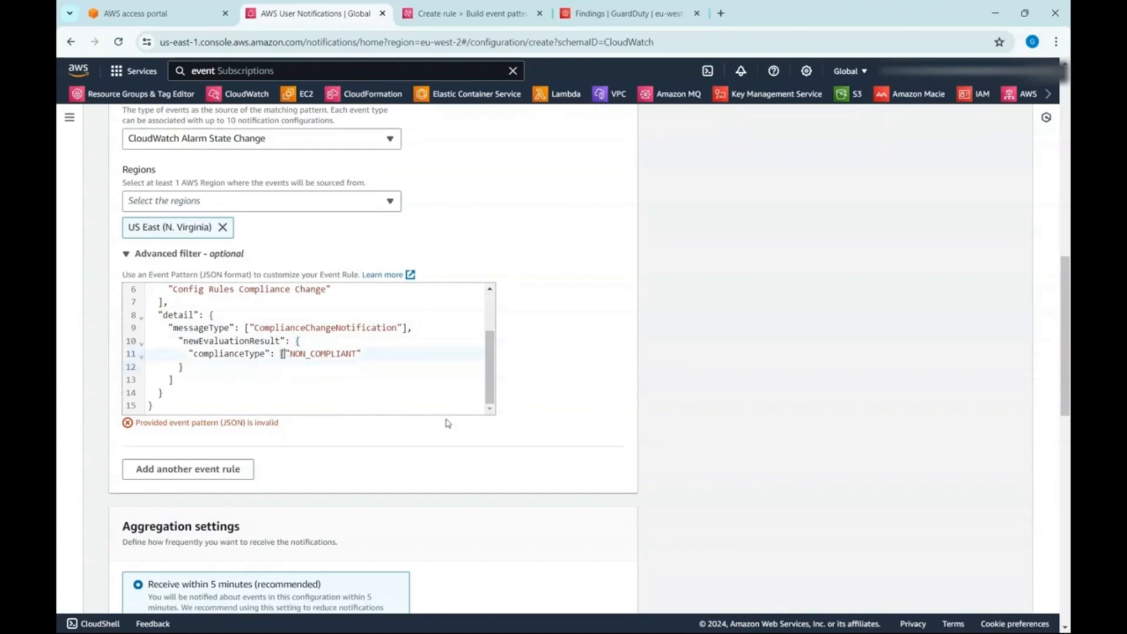
pyautogui.press('End')
pyautogui.write(']')
pyautogui.moveTo(187, 367); pyautogui.dragTo(233, 374)
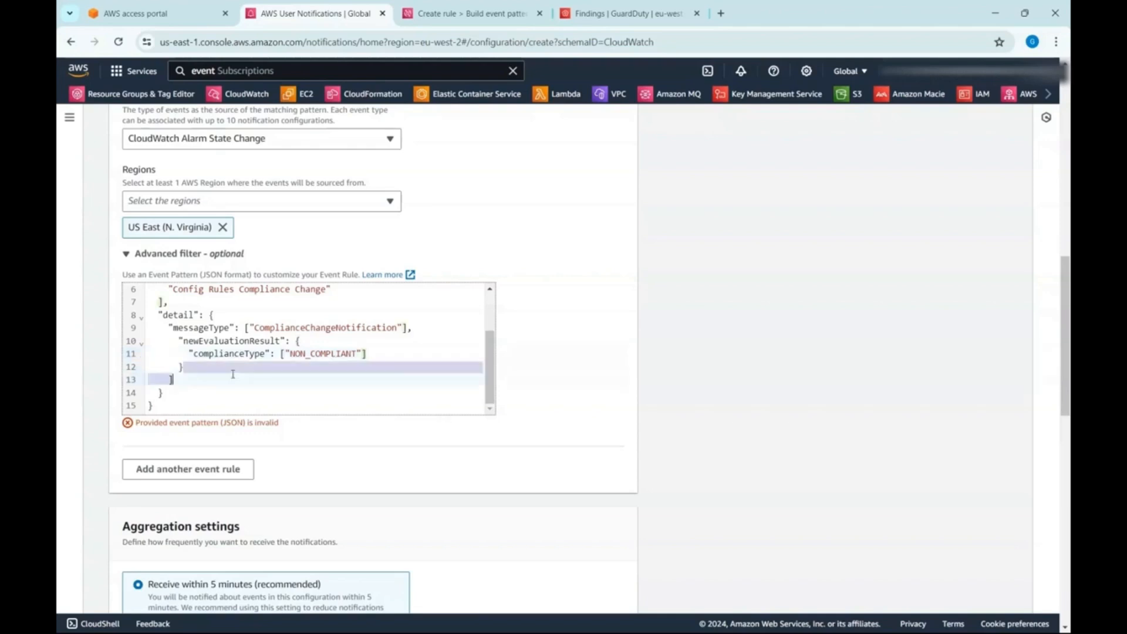
pyautogui.press('BackSpace')
# - Create the notification configuration with the corrected event pattern
pyautogui.scroll(-2, 558, 402)
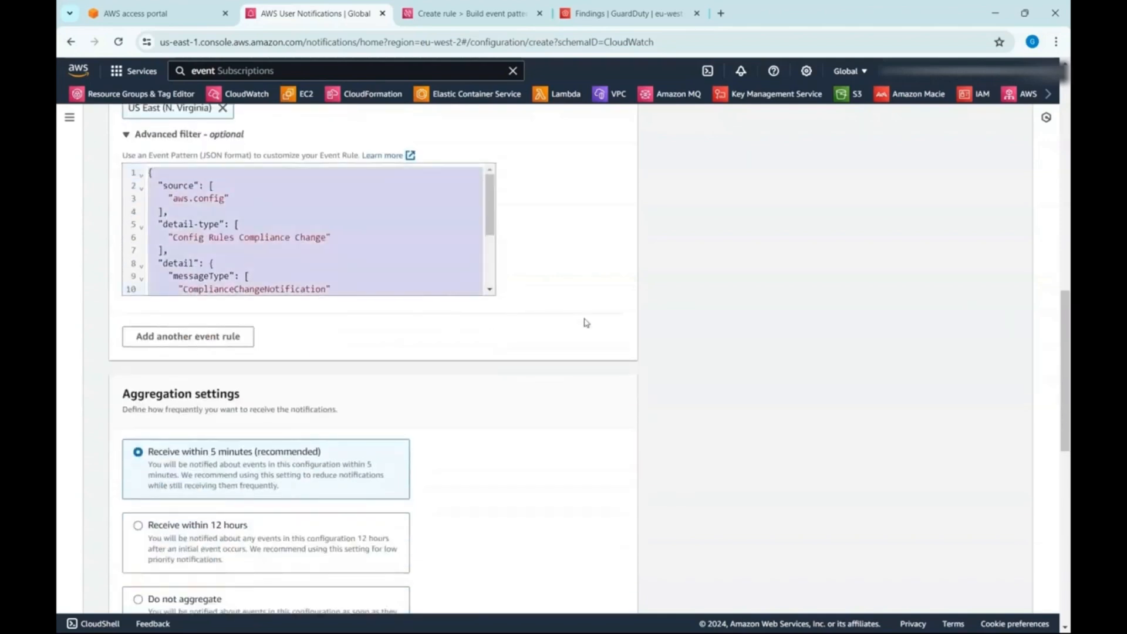
pyautogui.scroll(-4, 583, 321)
pyautogui.scroll(-5, 581, 355)
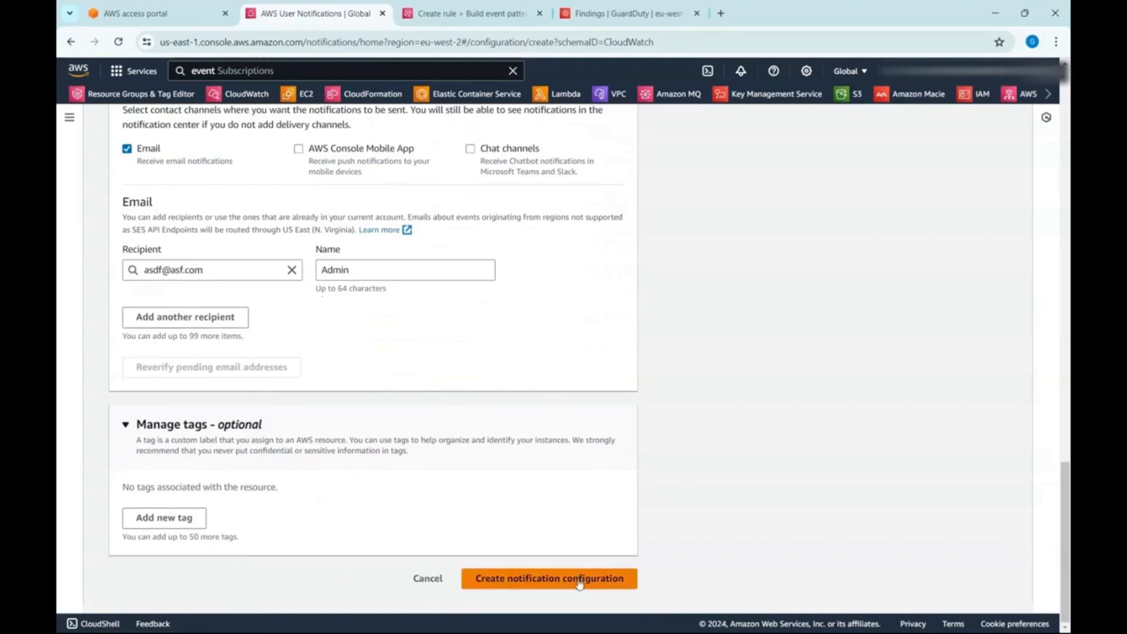
pyautogui.click(580, 581)
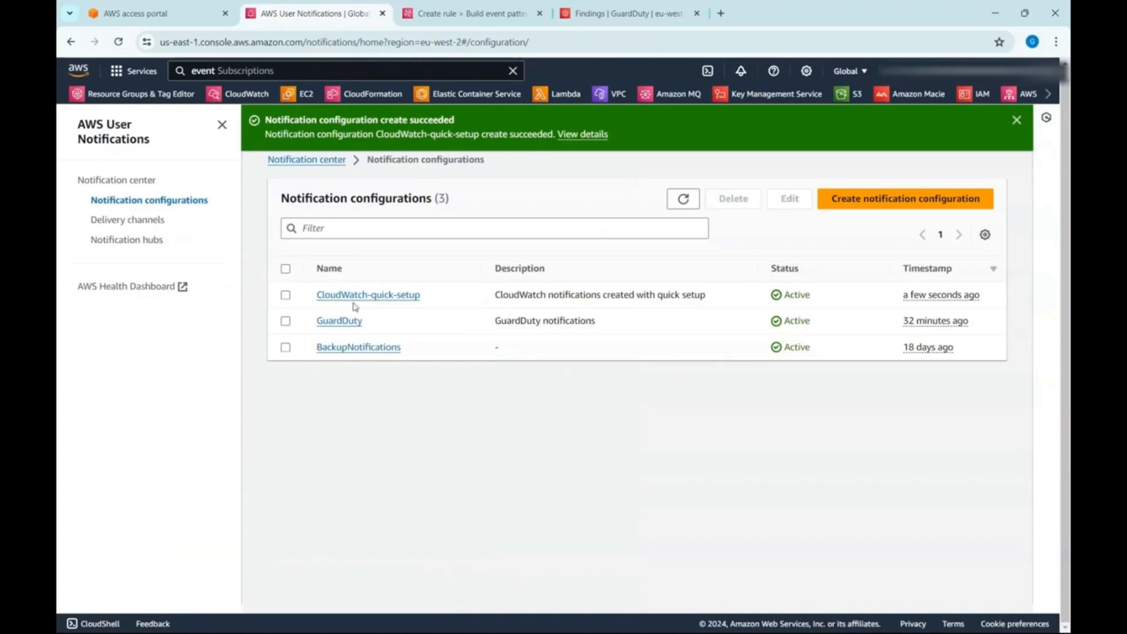
# - Open the newly created CloudWatch-quick-setup notification configuration for editing and rename it Config
pyautogui.click(287, 296)
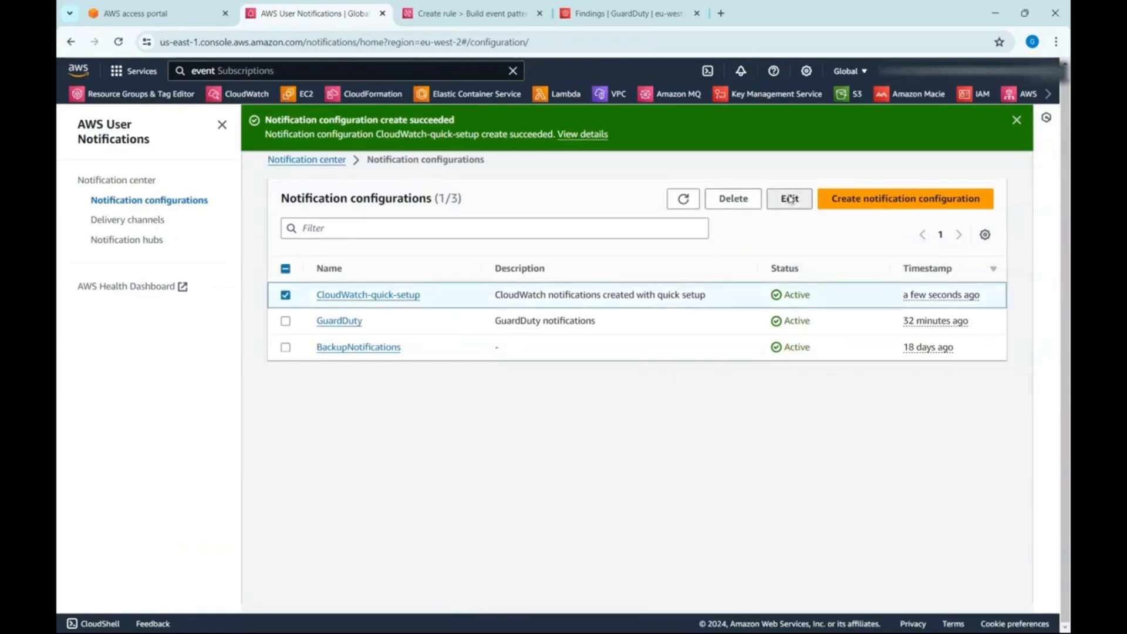
pyautogui.click(789, 198)
pyautogui.moveTo(265, 238); pyautogui.dragTo(65, 217)
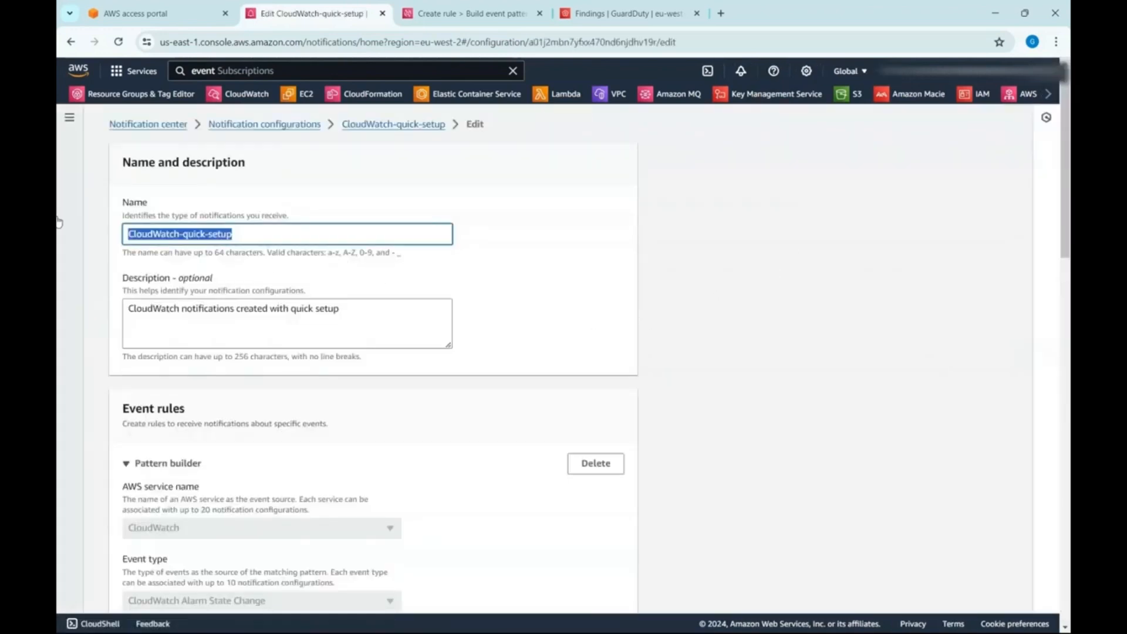
pyautogui.write('Config')
pyautogui.press('Tab')
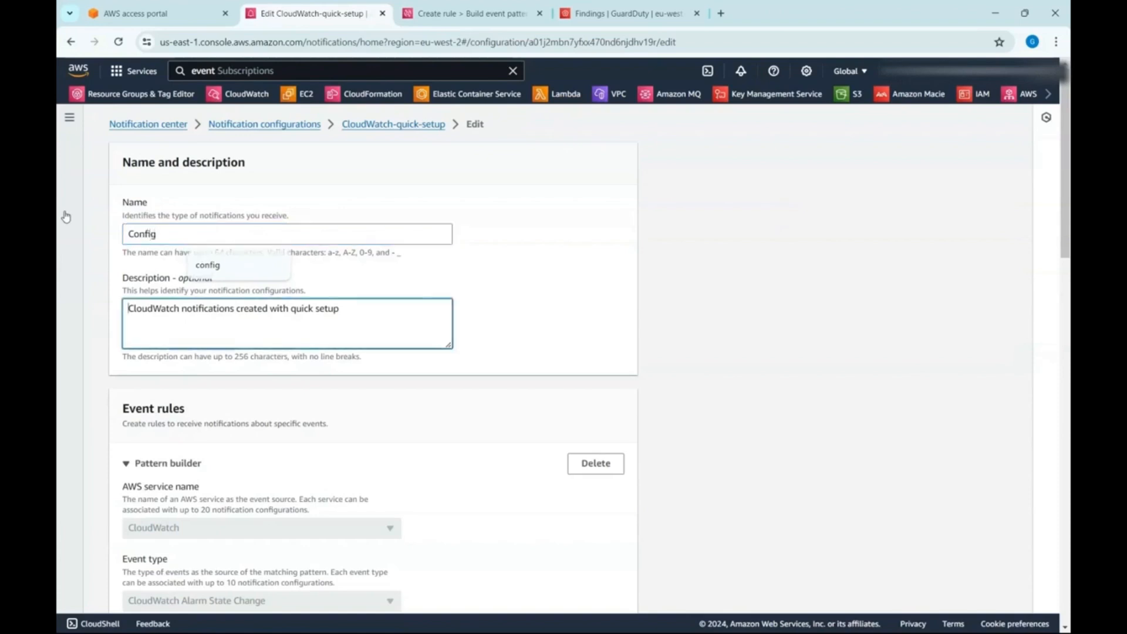
# - Replace the description with "Config Non_Compliant notifications" and save the notification configuration
pyautogui.hotkey('ctrl', 'a')
pyautogui.write('Confi')
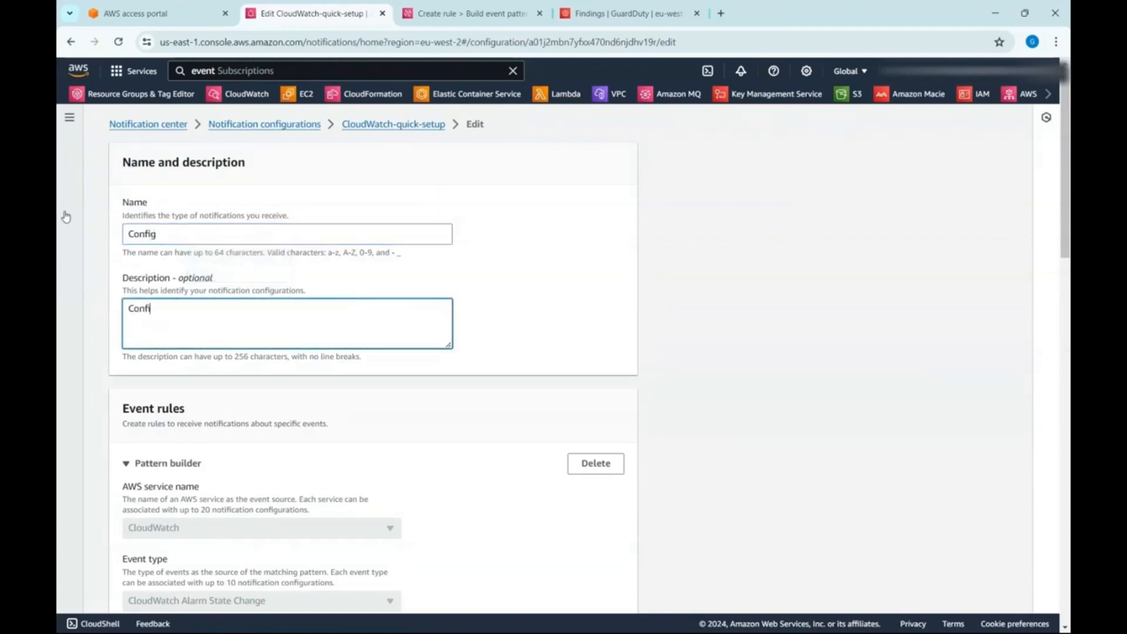
pyautogui.write('g Non_Complianc')
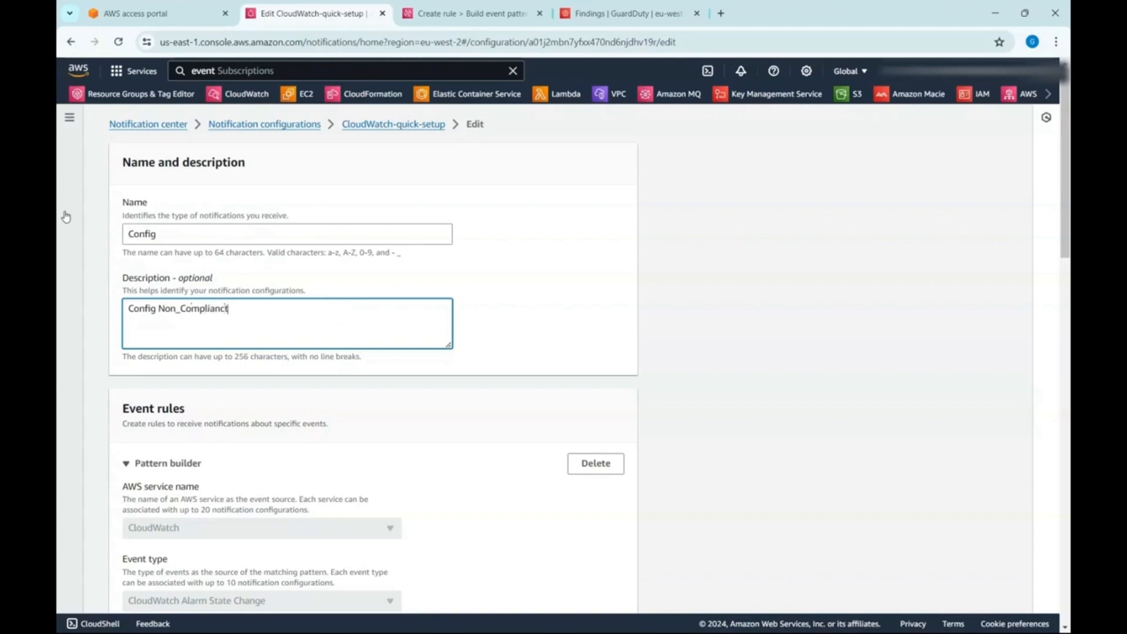
pyautogui.write('t notifications')
pyautogui.scroll(-15, 541, 440)
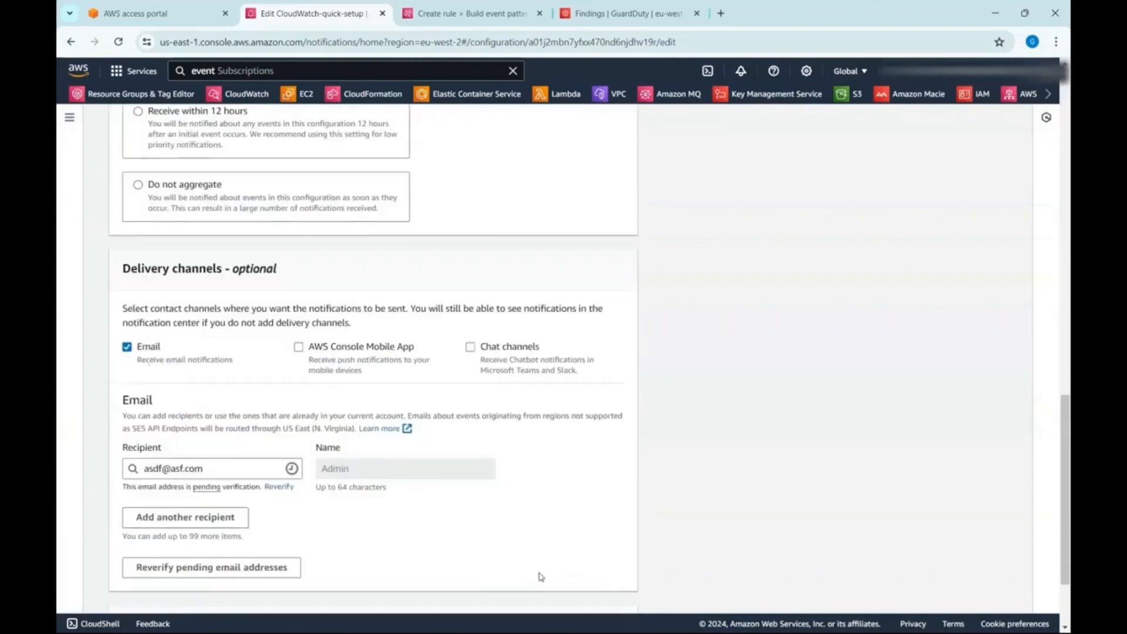
pyautogui.click(582, 580)
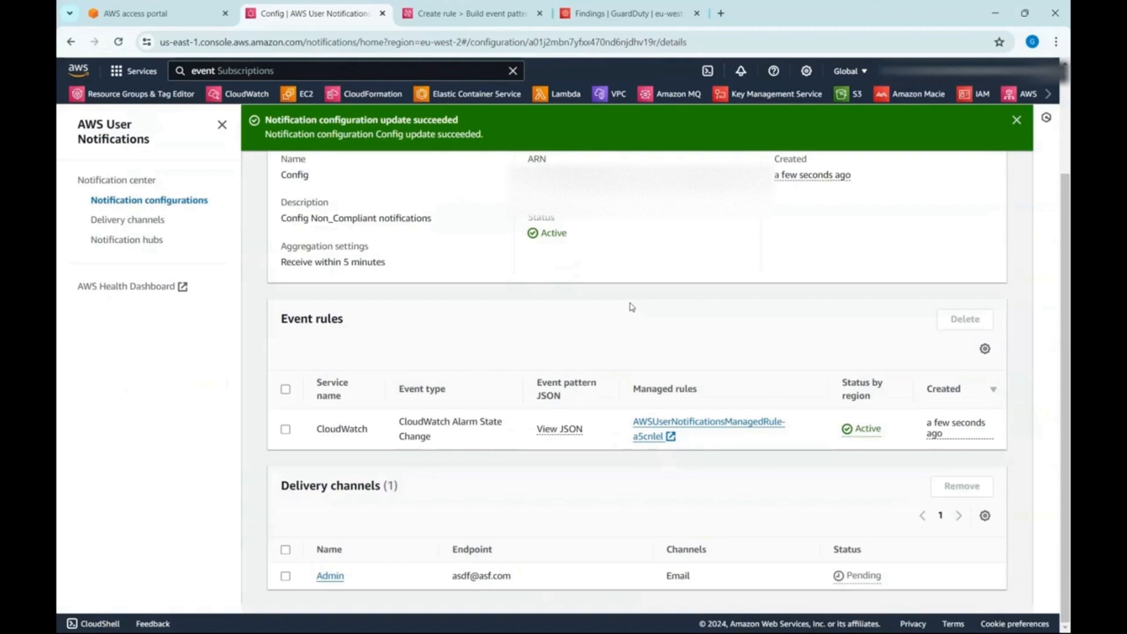
# - Return to the notification configurations list and review the details of BackupNotifications
pyautogui.click(147, 200)
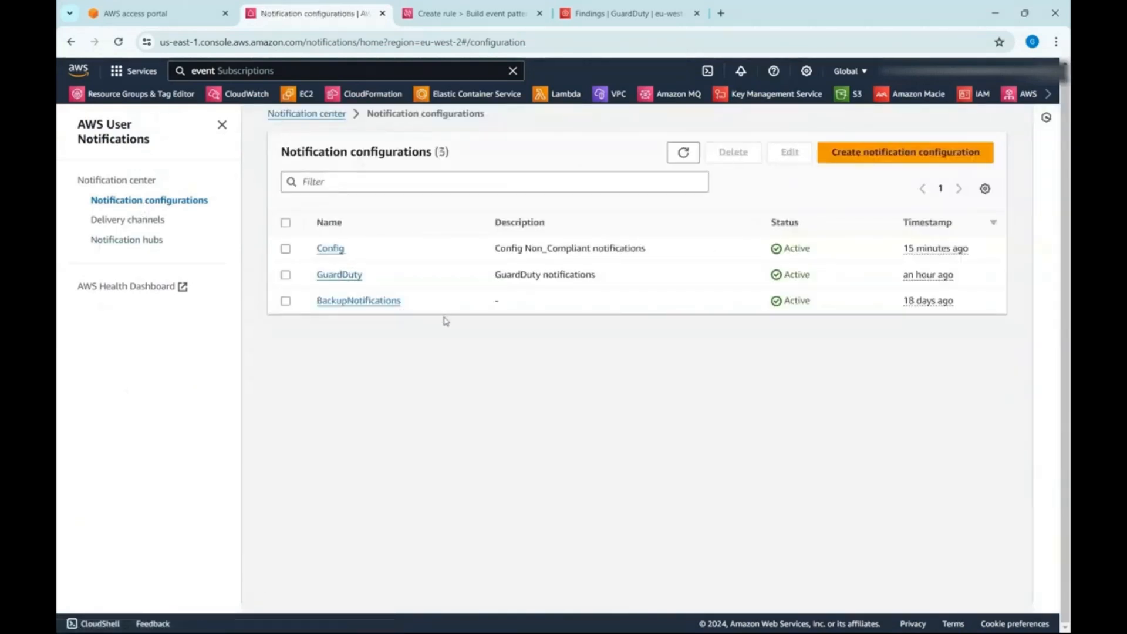
pyautogui.click(390, 303)
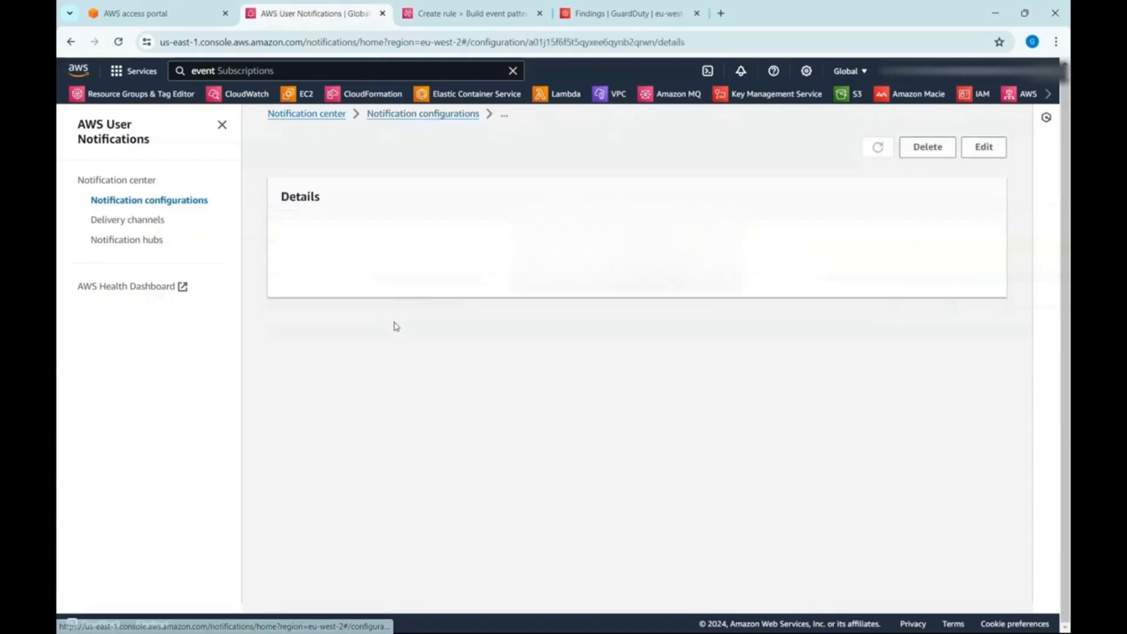
pyautogui.scroll(-1, 443, 390)
pyautogui.scroll(1, 788, 274)
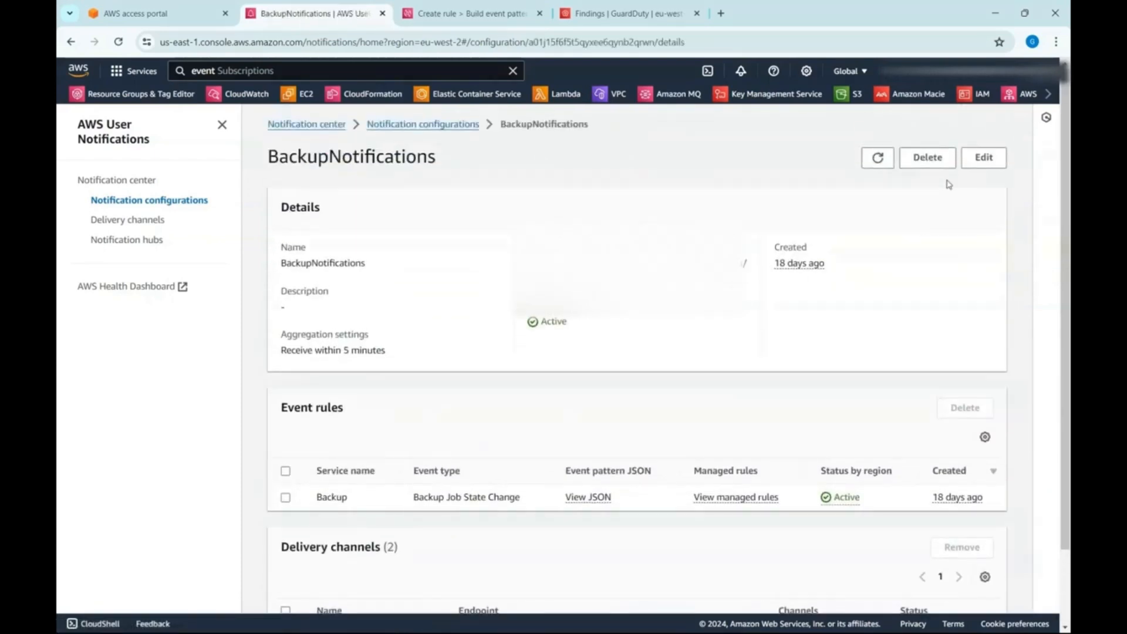
# - Examine the Backup event rule and its advanced filter in the BackupNotifications edit form, and return to the configurations list
pyautogui.click(984, 157)
pyautogui.scroll(-2, 262, 339)
pyautogui.scroll(-3, 262, 341)
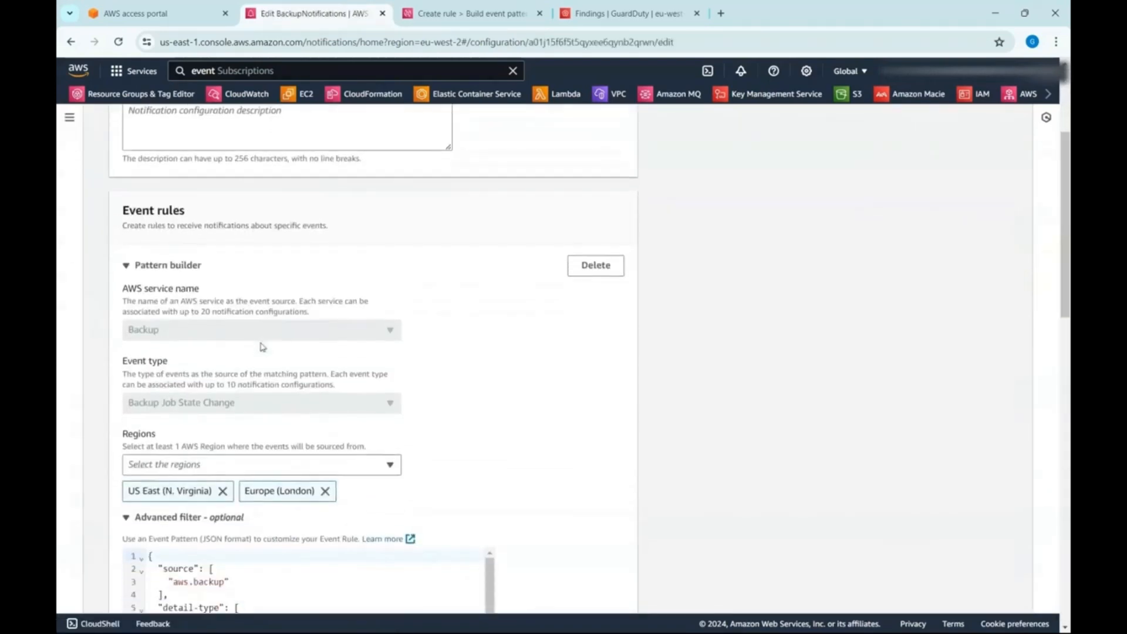
pyautogui.click(220, 526)
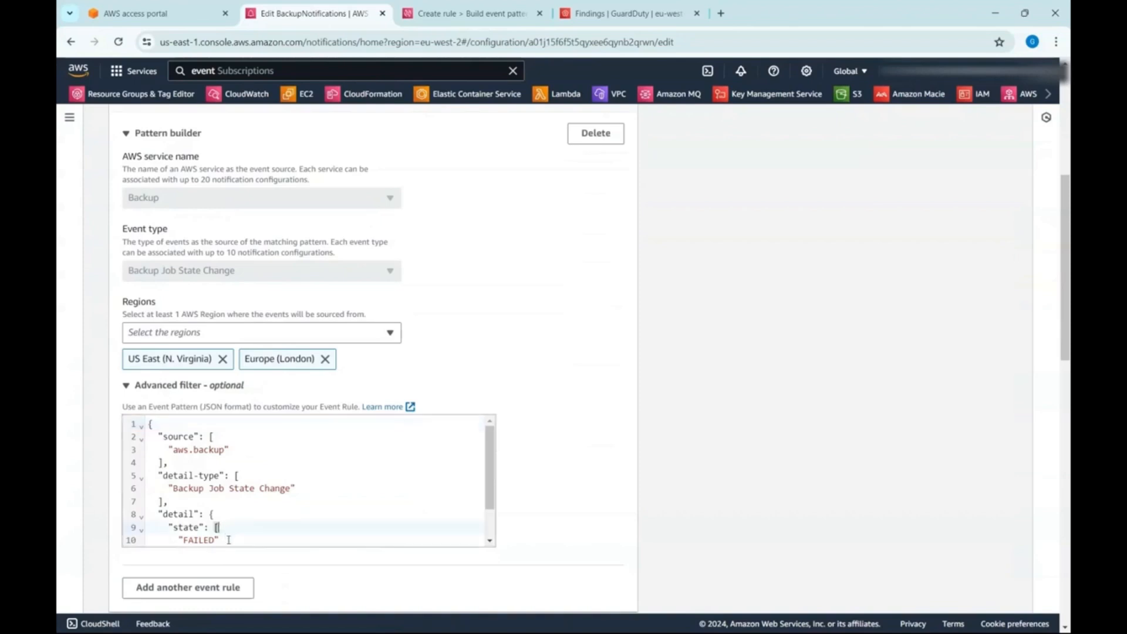
pyautogui.scroll(-2, 226, 540)
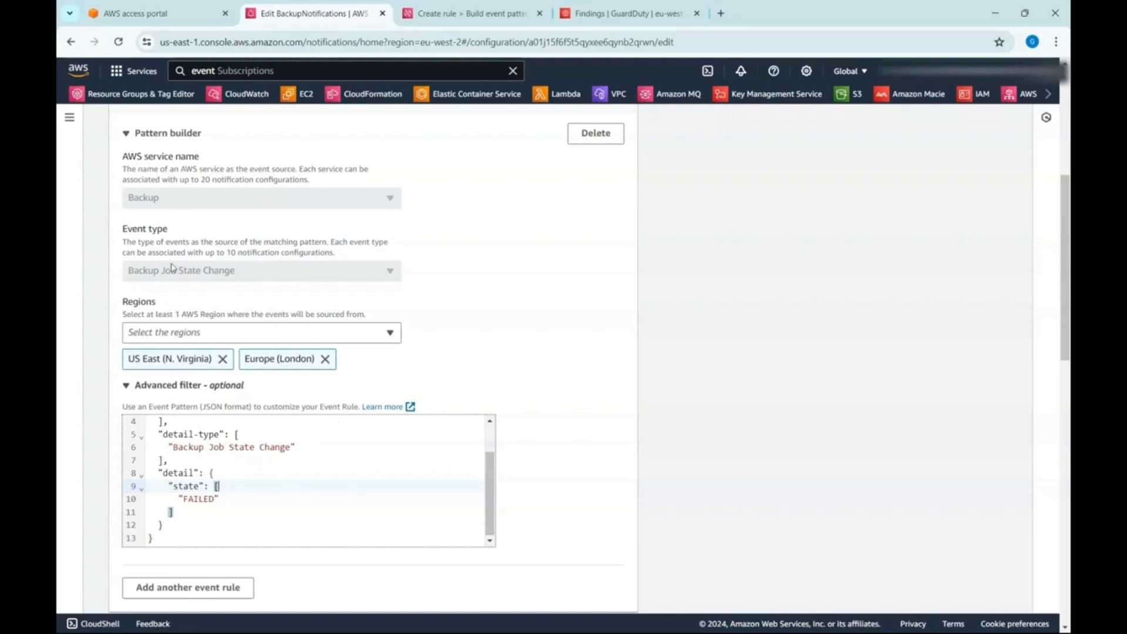
pyautogui.scroll(3, 549, 391)
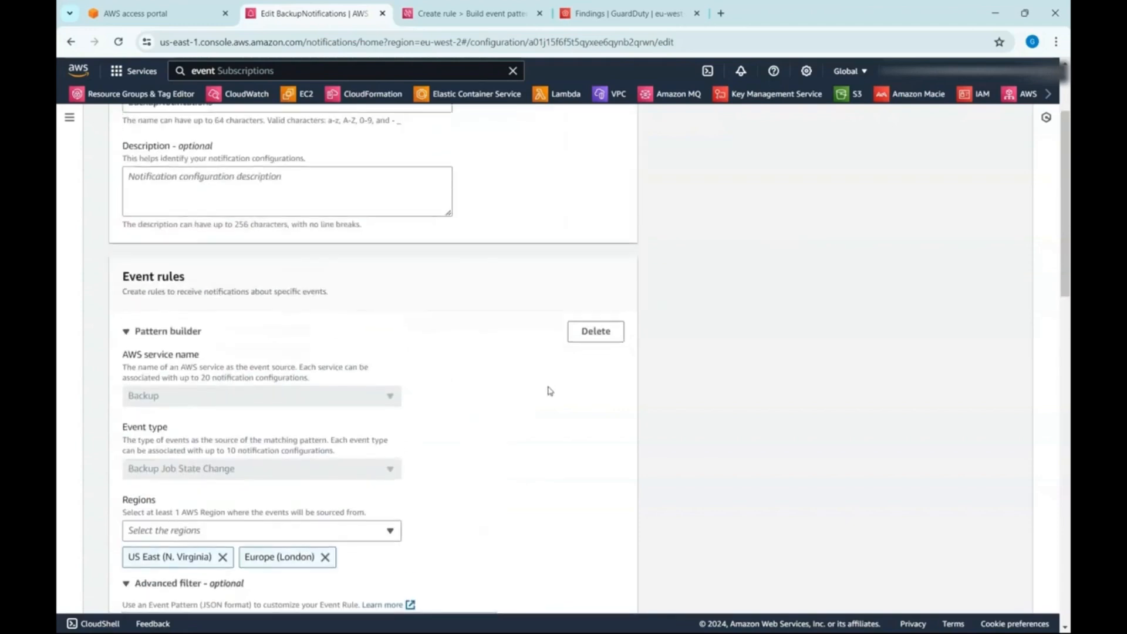
pyautogui.scroll(3, 549, 390)
pyautogui.click(312, 125)
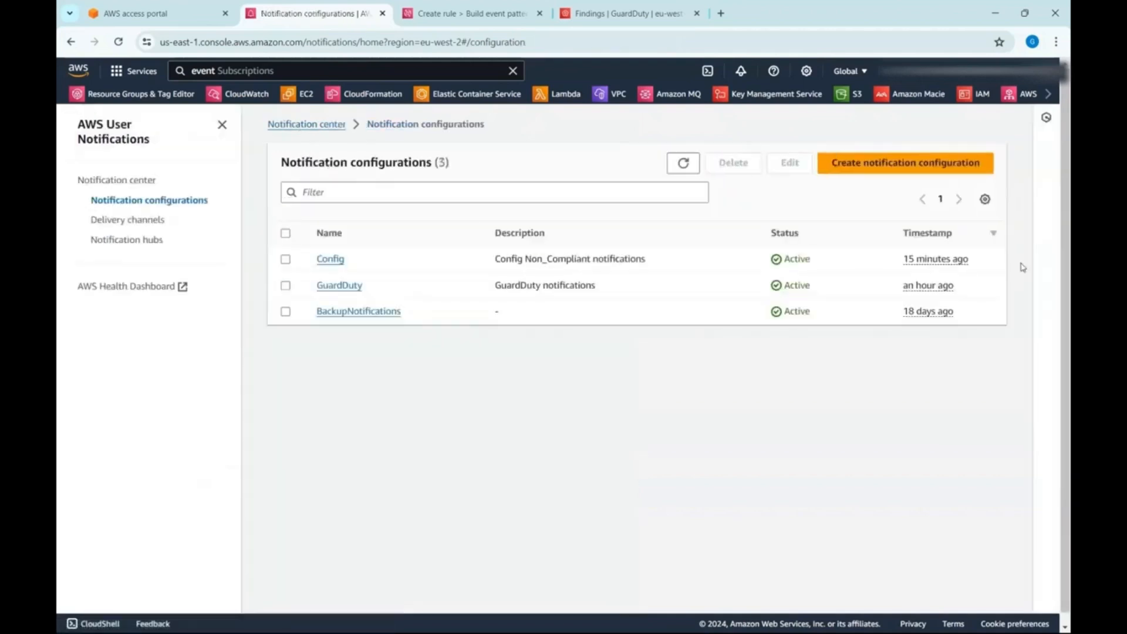
# - Start a new notification configuration and pre-populate it with the CloudWatch quick setup
pyautogui.click(936, 162)
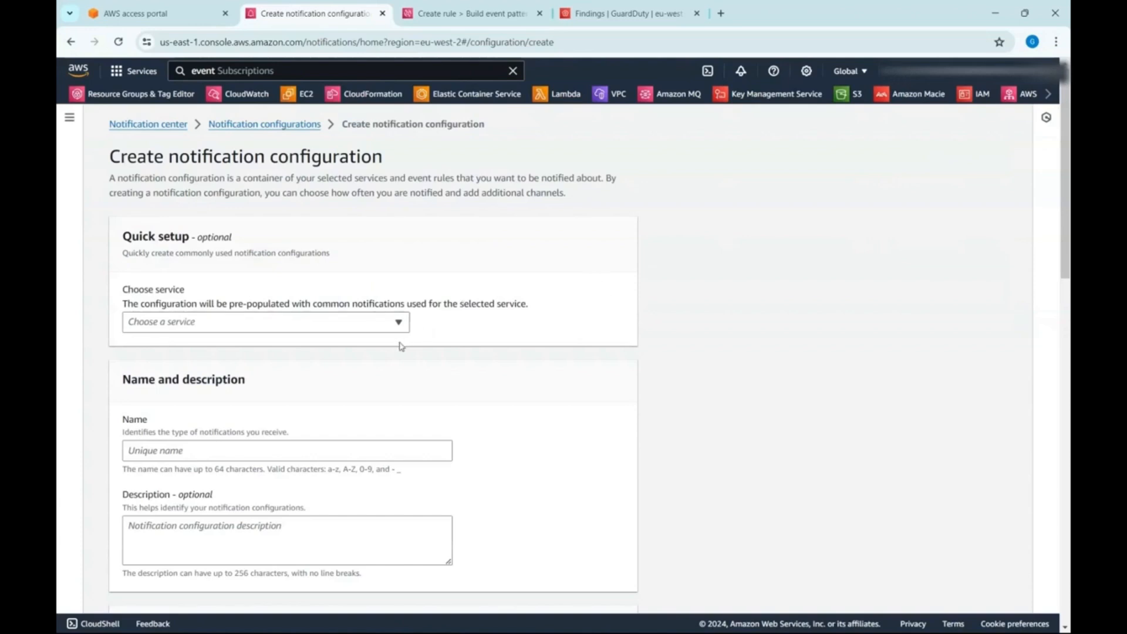
pyautogui.click(383, 330)
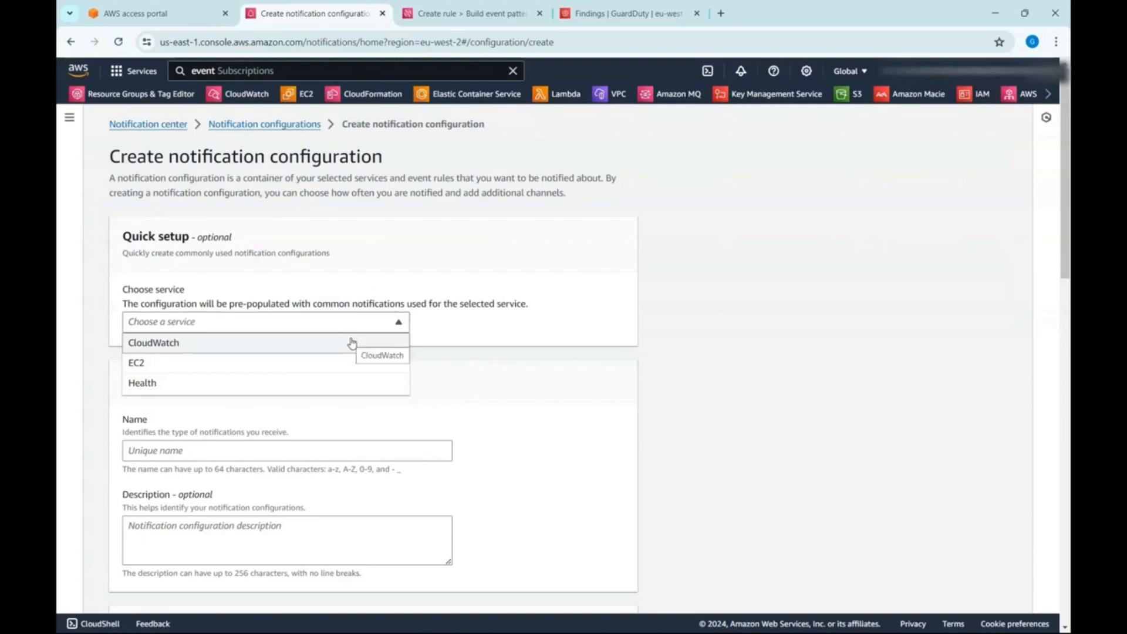
pyautogui.click(353, 343)
# - Name the new notification configuration iam-access-analyzer
pyautogui.tripleClick(393, 448)
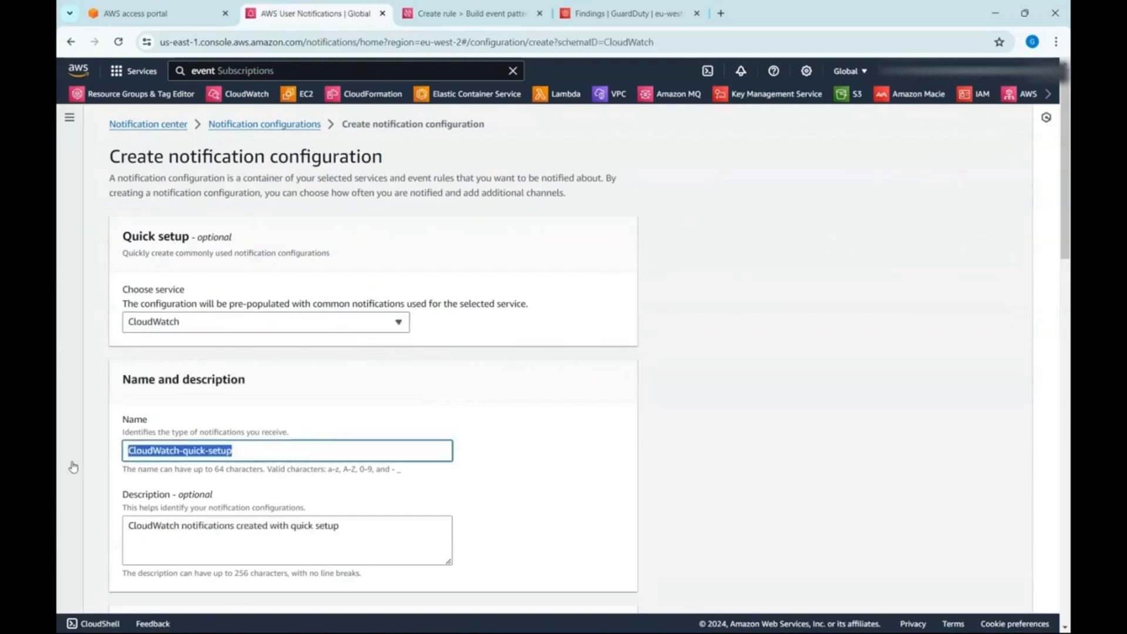
pyautogui.write('i')
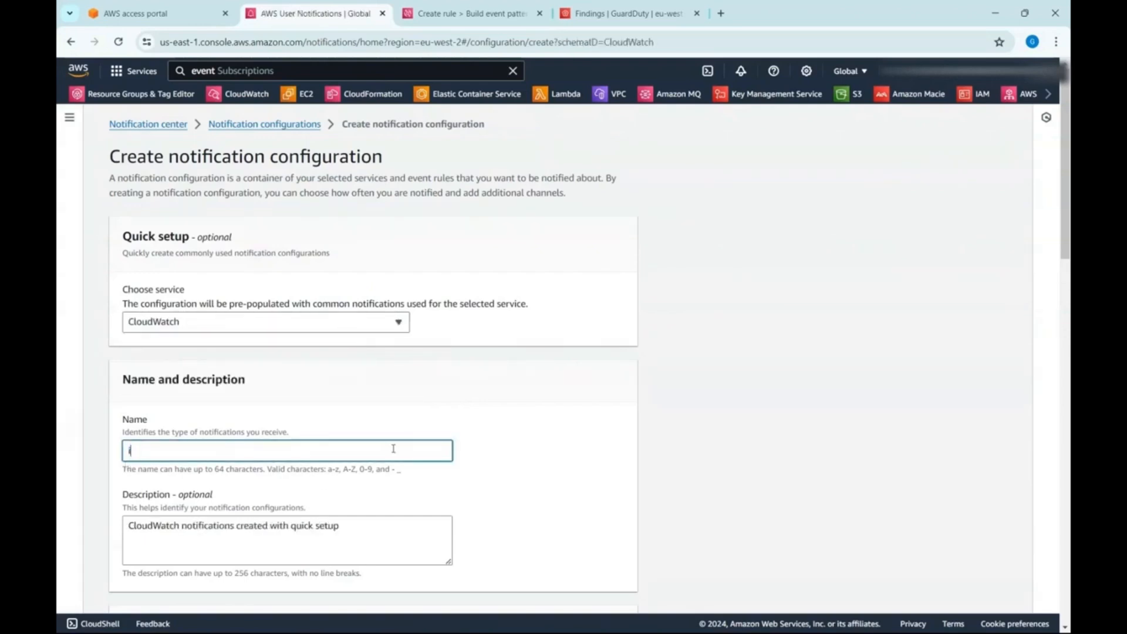
pyautogui.write('am-access-ana')
pyautogui.write('lyz')
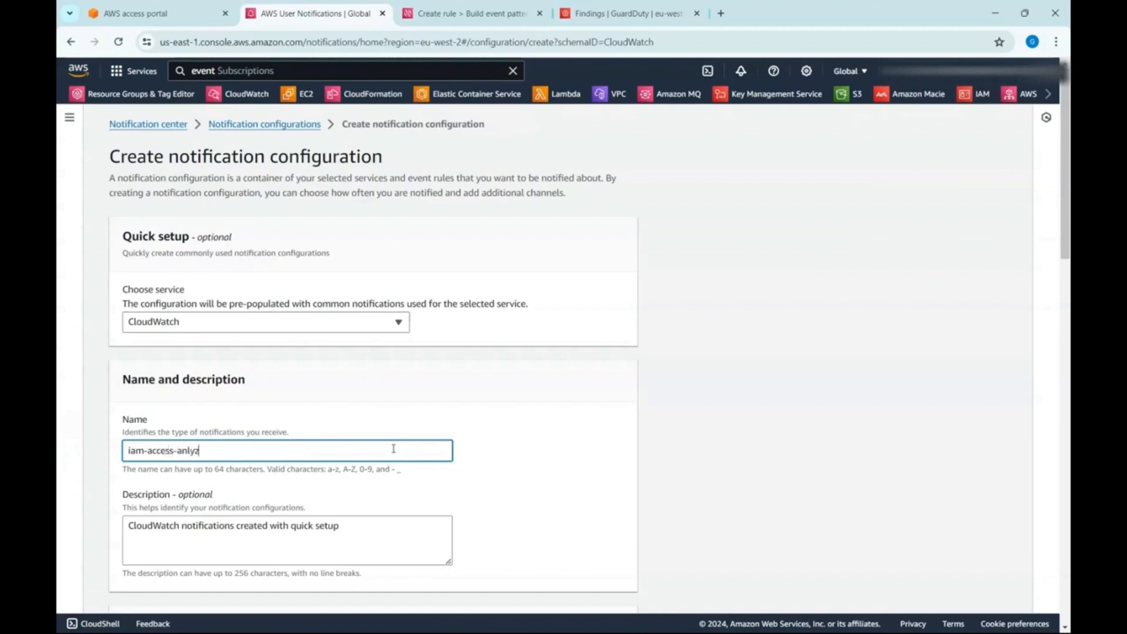
pyautogui.press('BackSpace')
pyautogui.press('BackSpace')
pyautogui.press('BackSpace')
pyautogui.write('alyzer')
pyautogui.press('Tab')
# - Set the event rule's AWS service to IAM Roles Anywhere and check which event types it offers
pyautogui.scroll(-5, 405, 434)
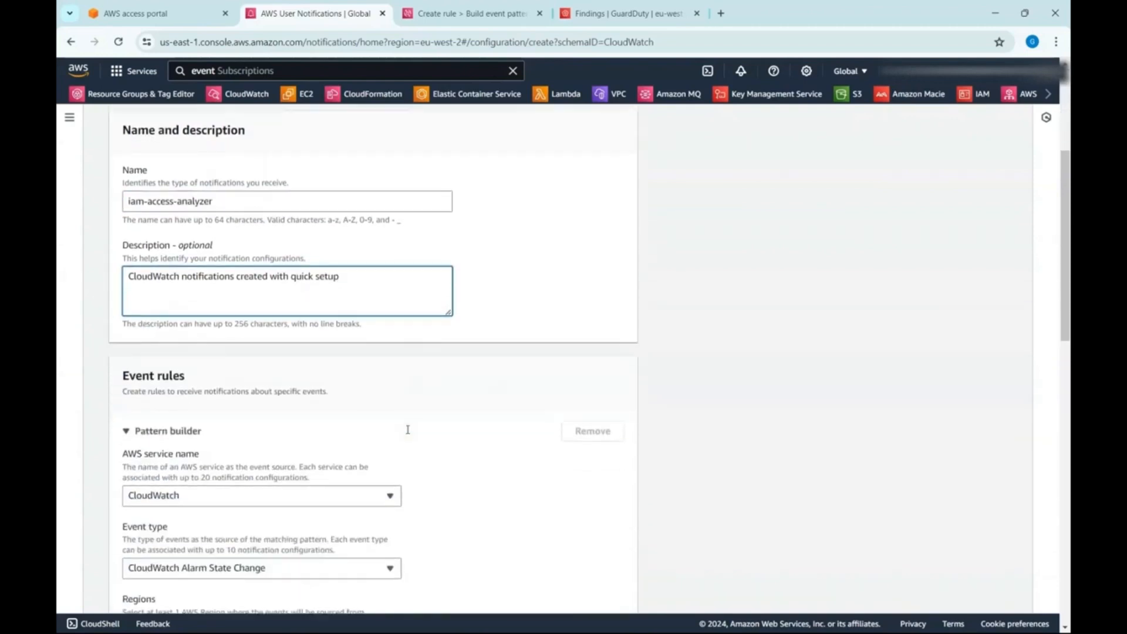
pyautogui.click(376, 483)
pyautogui.write('iam')
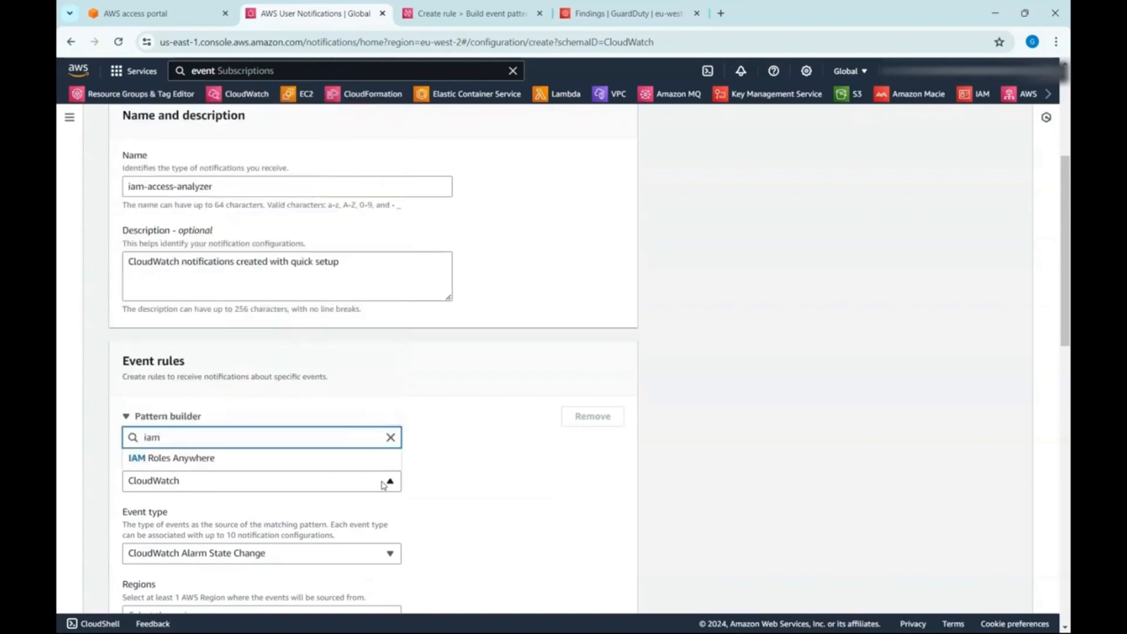
pyautogui.click(280, 459)
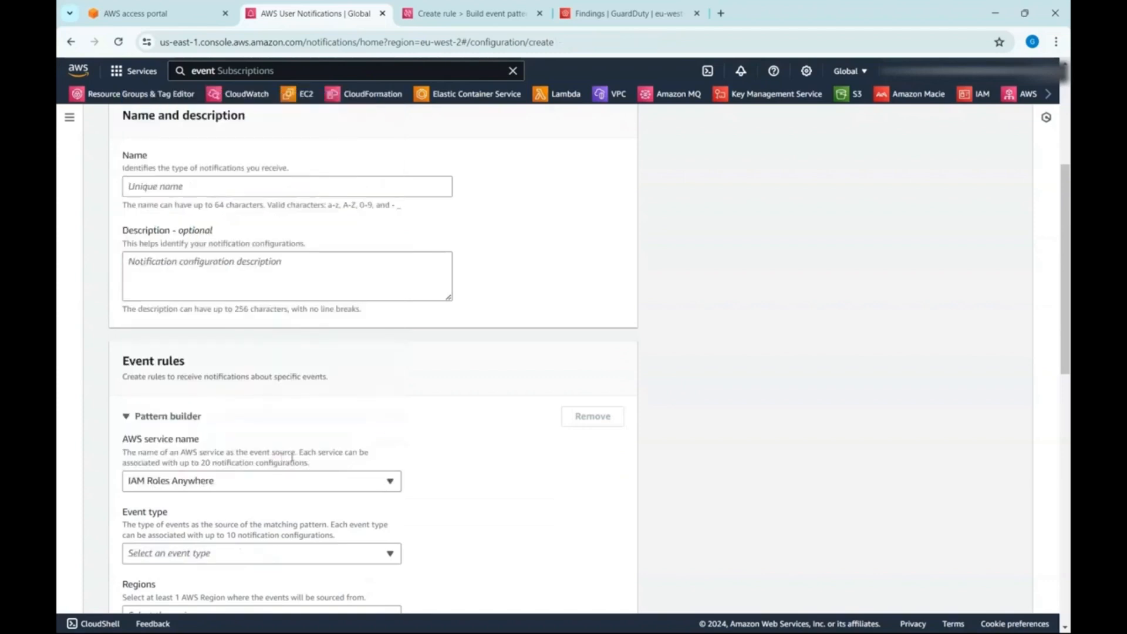
pyautogui.scroll(-3, 475, 485)
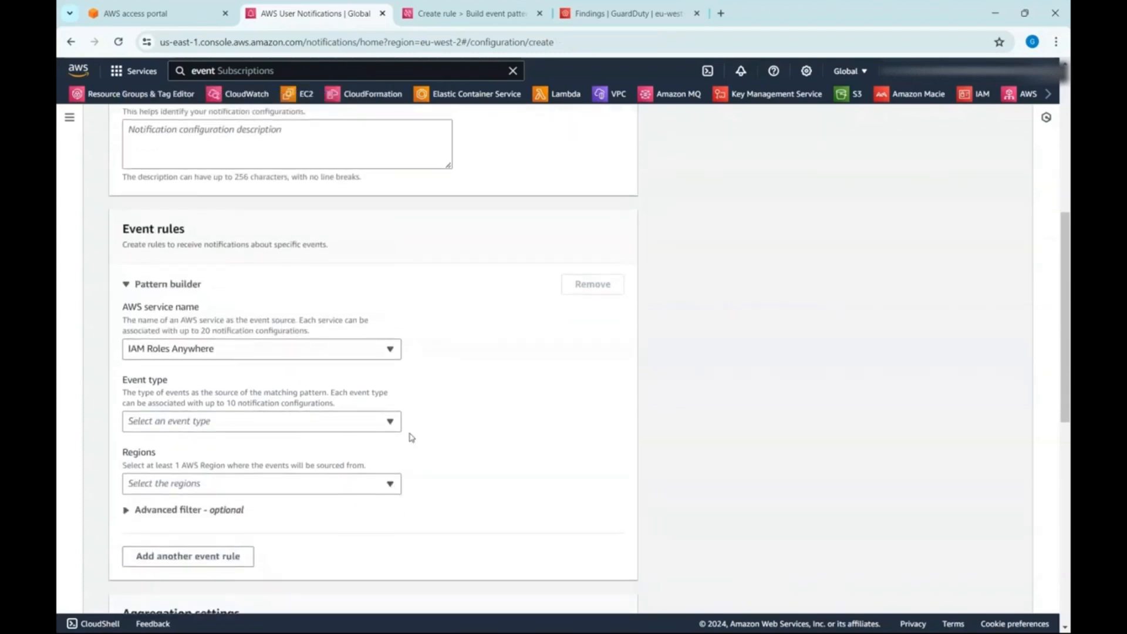
pyautogui.click(389, 422)
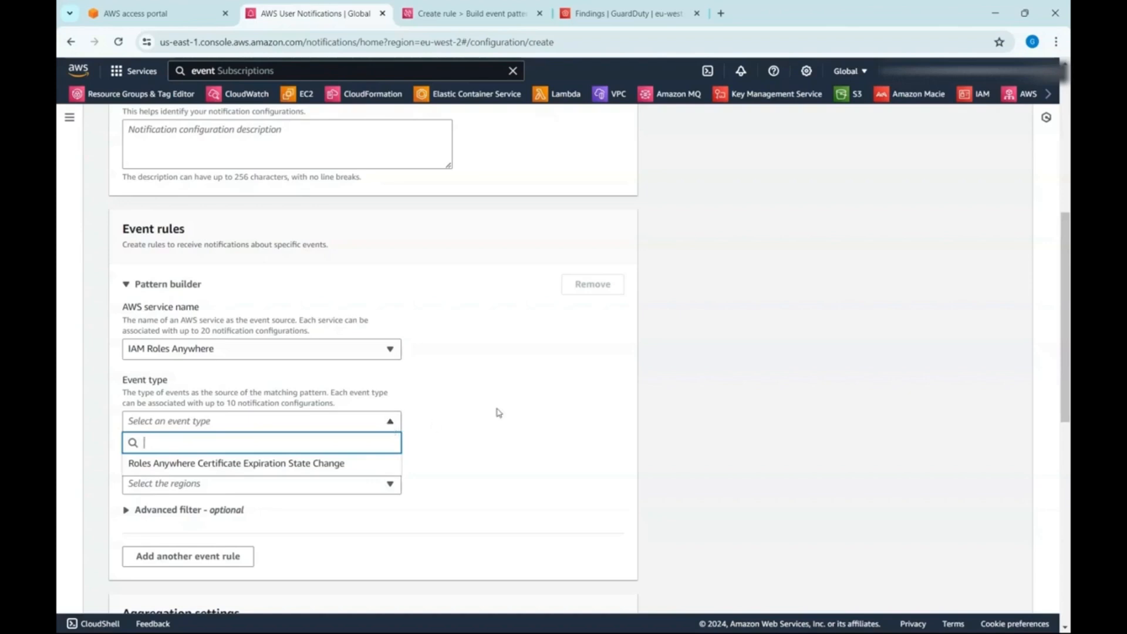
# - Browse the AWS services available as the event source for the event rule
pyautogui.click(335, 365)
pyautogui.click(333, 354)
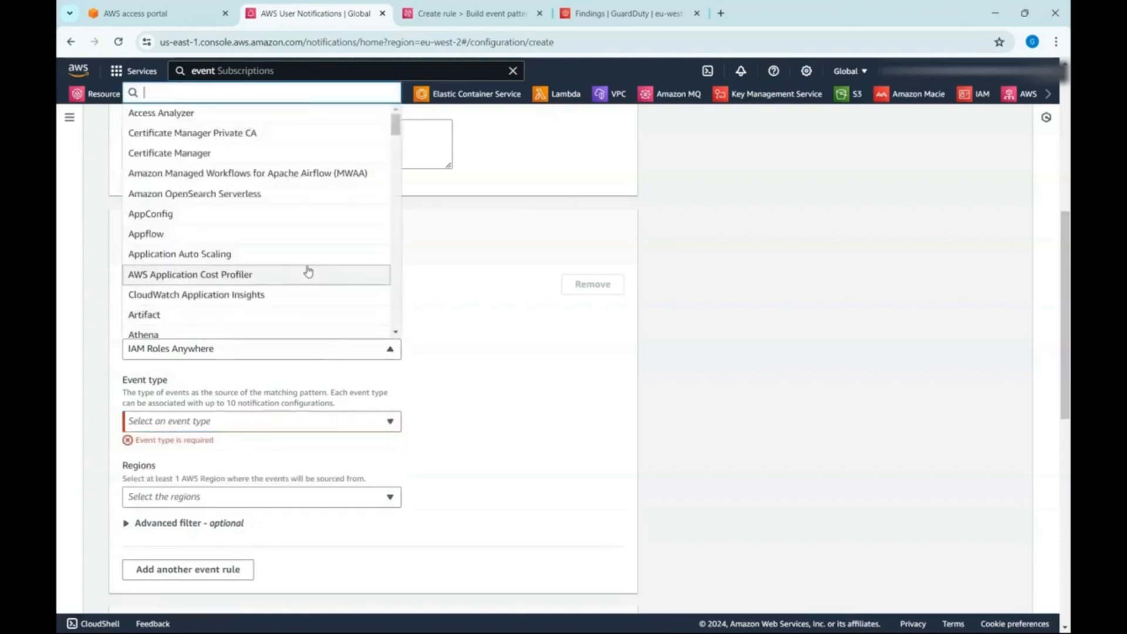
pyautogui.scroll(-15, 314, 289)
pyautogui.scroll(10, 315, 290)
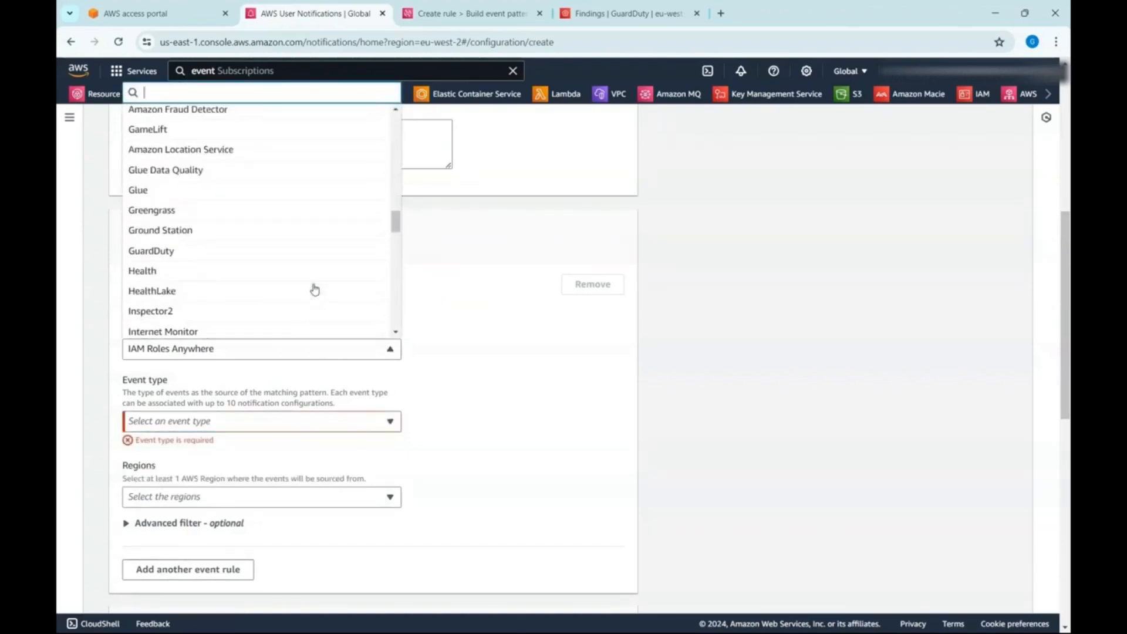
pyautogui.scroll(2, 315, 289)
pyautogui.scroll(2, 315, 289)
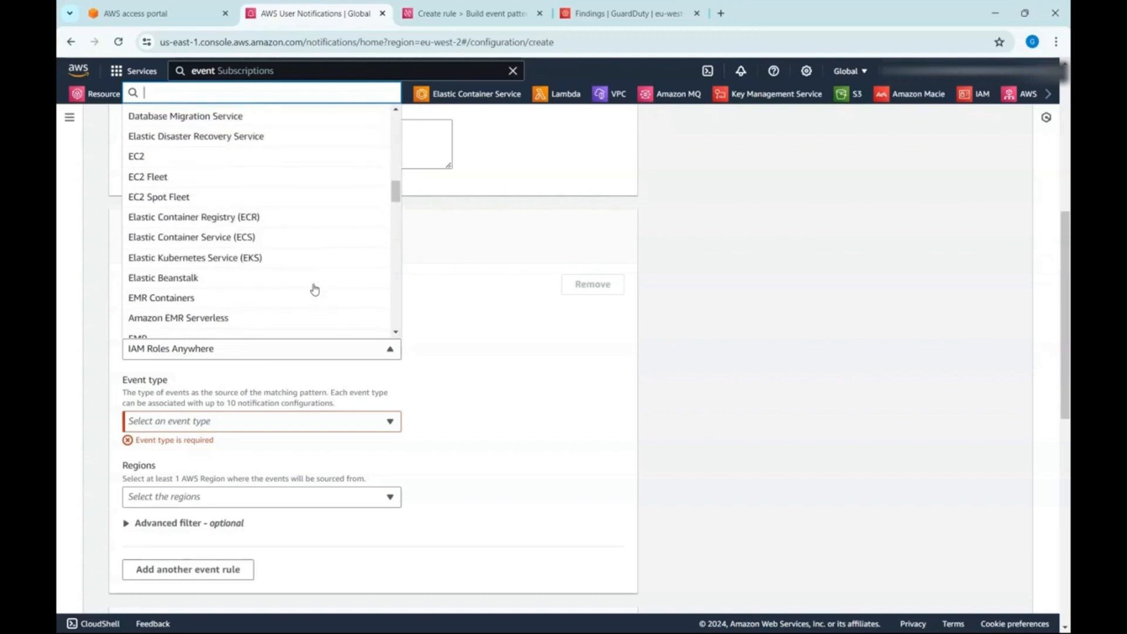
pyautogui.click(504, 327)
# - Apply the EC2 quick setup to the new configuration and check the AWS service choices in its event rule
pyautogui.scroll(5, 449, 417)
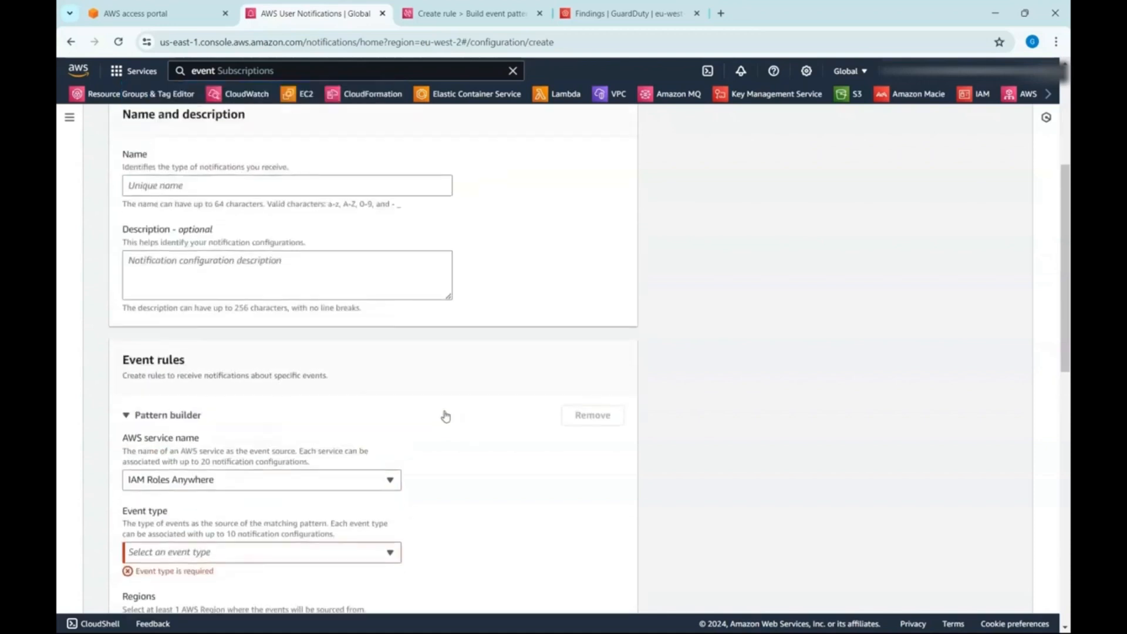
pyautogui.scroll(-3, 444, 415)
pyautogui.scroll(4, 442, 415)
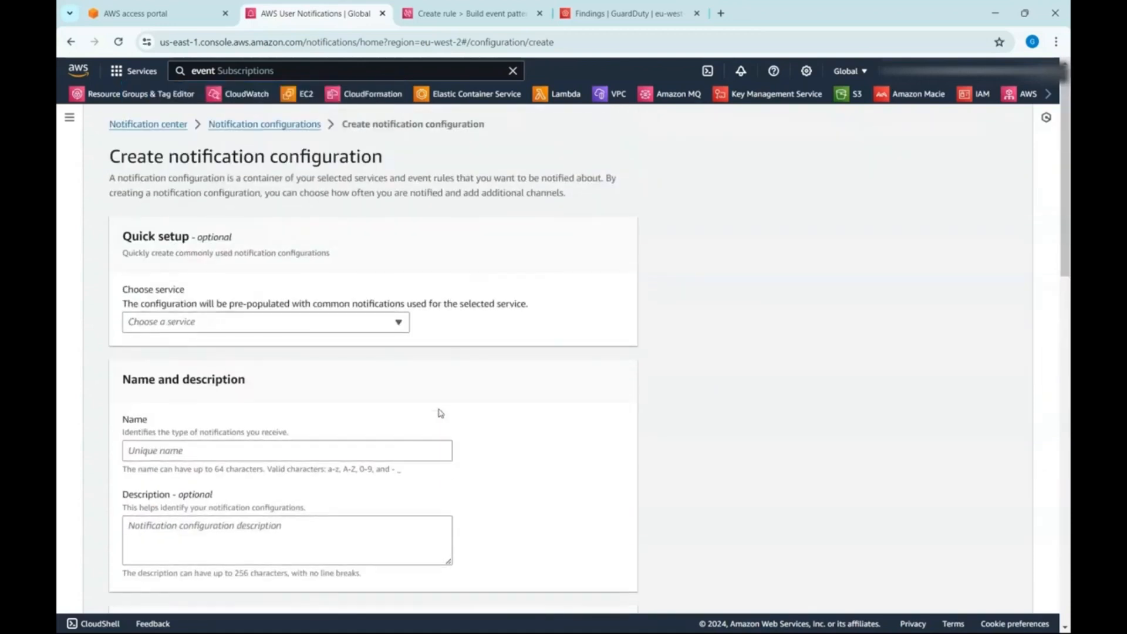
pyautogui.click(360, 324)
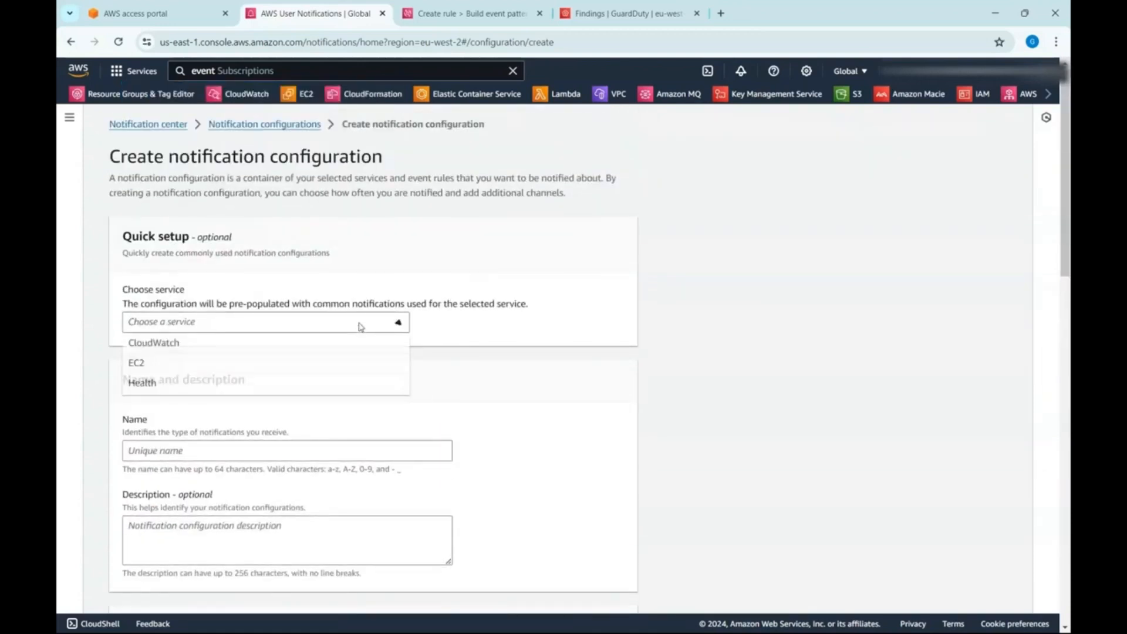
pyautogui.click(364, 363)
pyautogui.scroll(-5, 391, 427)
pyautogui.click(387, 422)
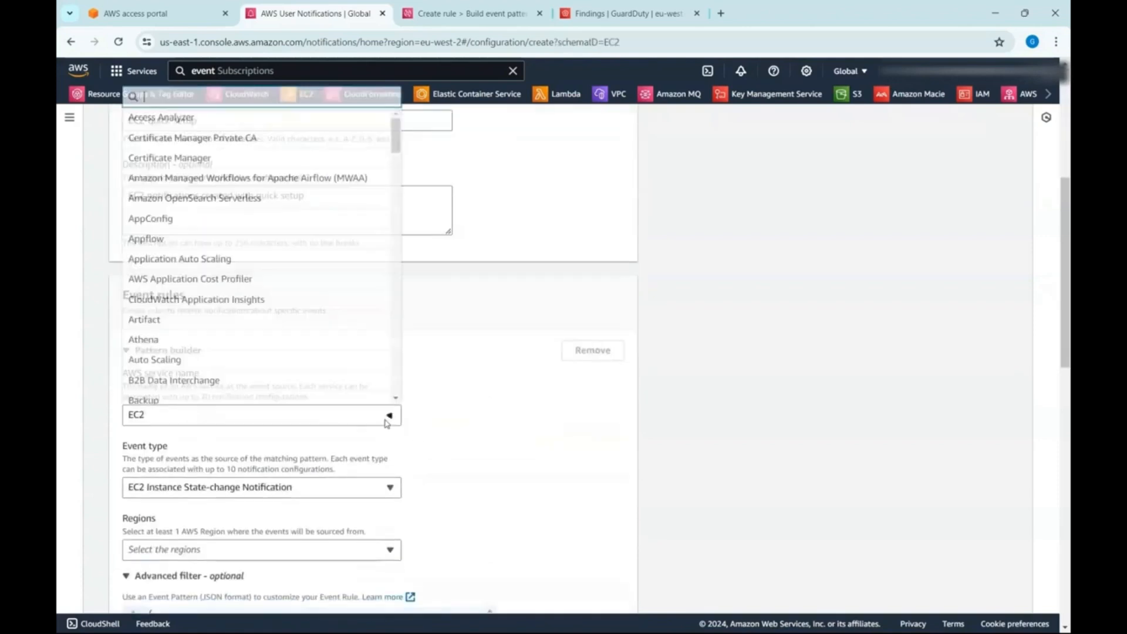
pyautogui.click(387, 423)
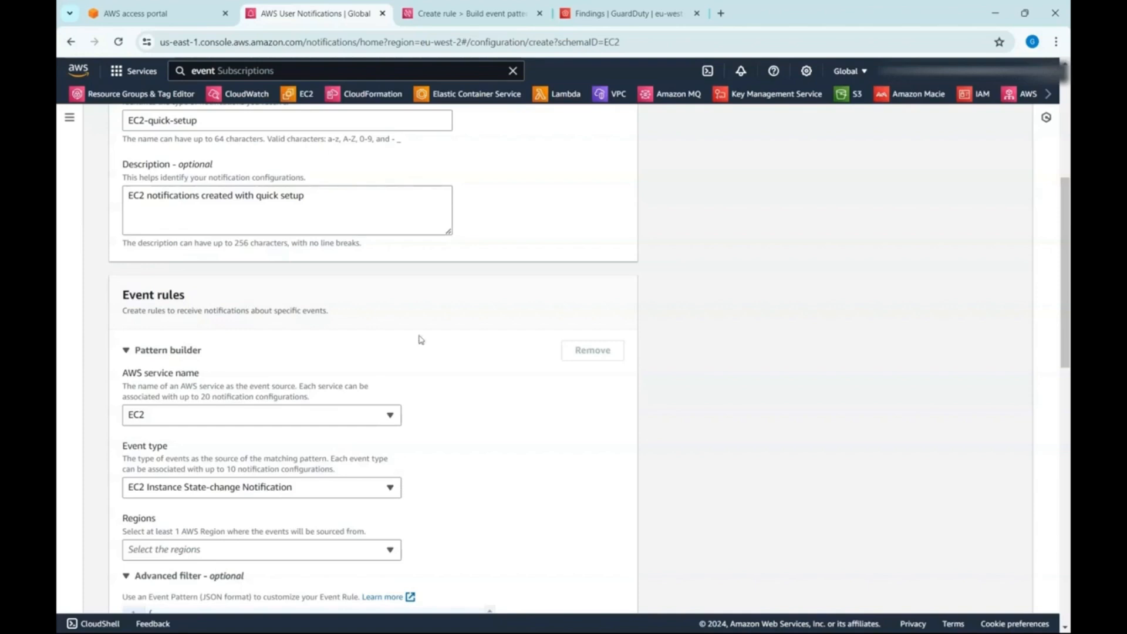
# - Switch to the EventBridge rule being created and set its creation method to Custom pattern (JSON editor)
pyautogui.click(469, 13)
pyautogui.scroll(3, 898, 352)
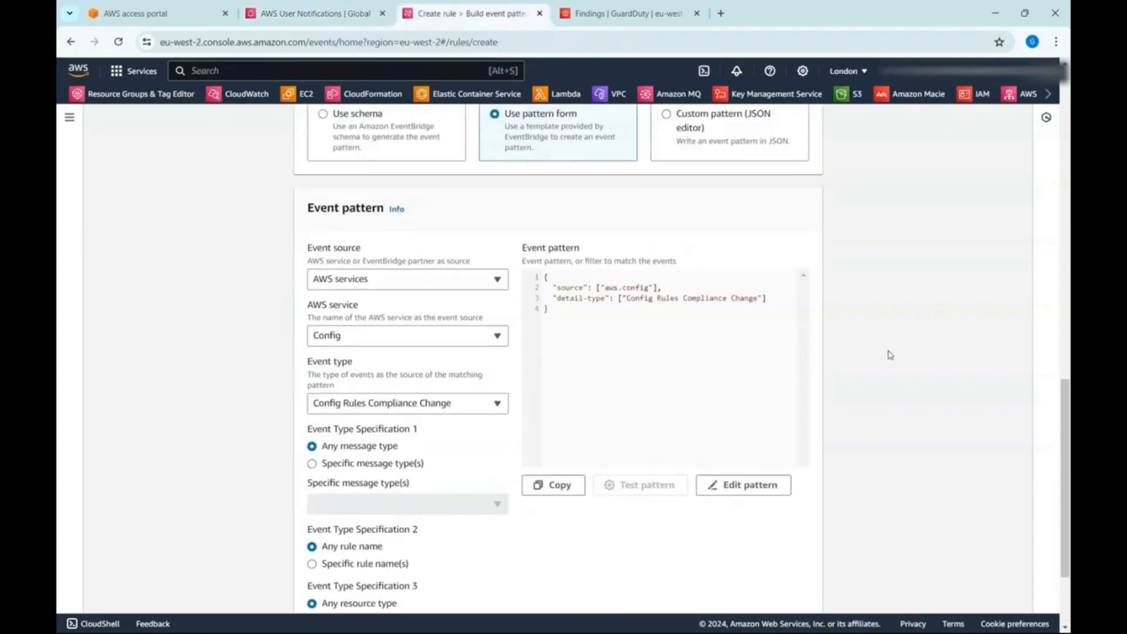
pyautogui.click(679, 189)
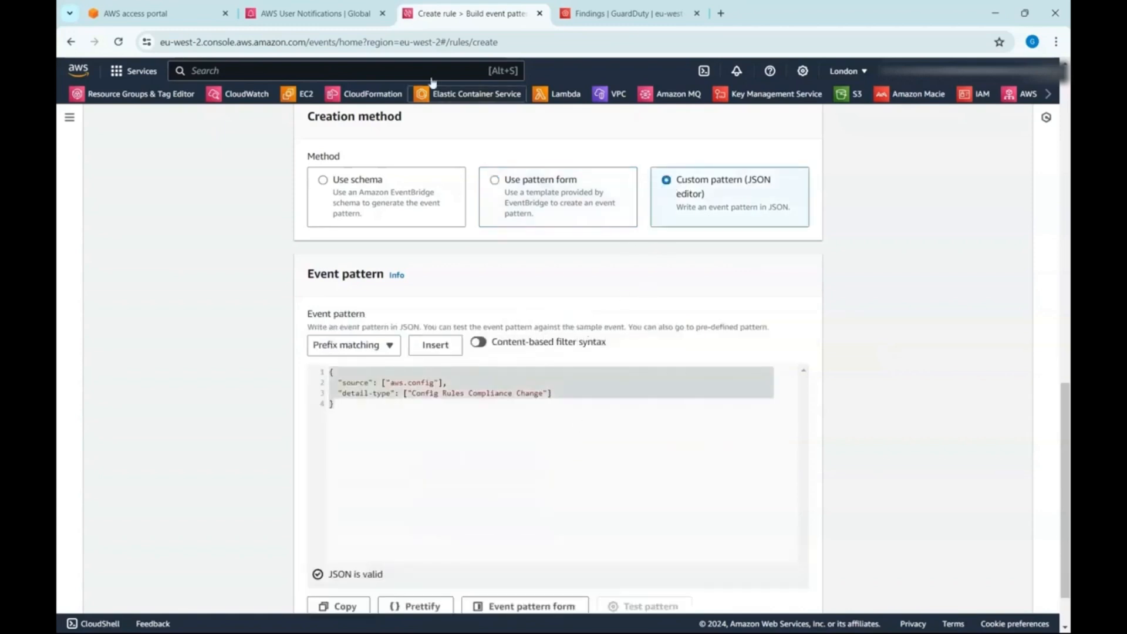
# - Switch to the User Notifications configuration and set its event rule's AWS service to Access Analyzer
pyautogui.click(347, 8)
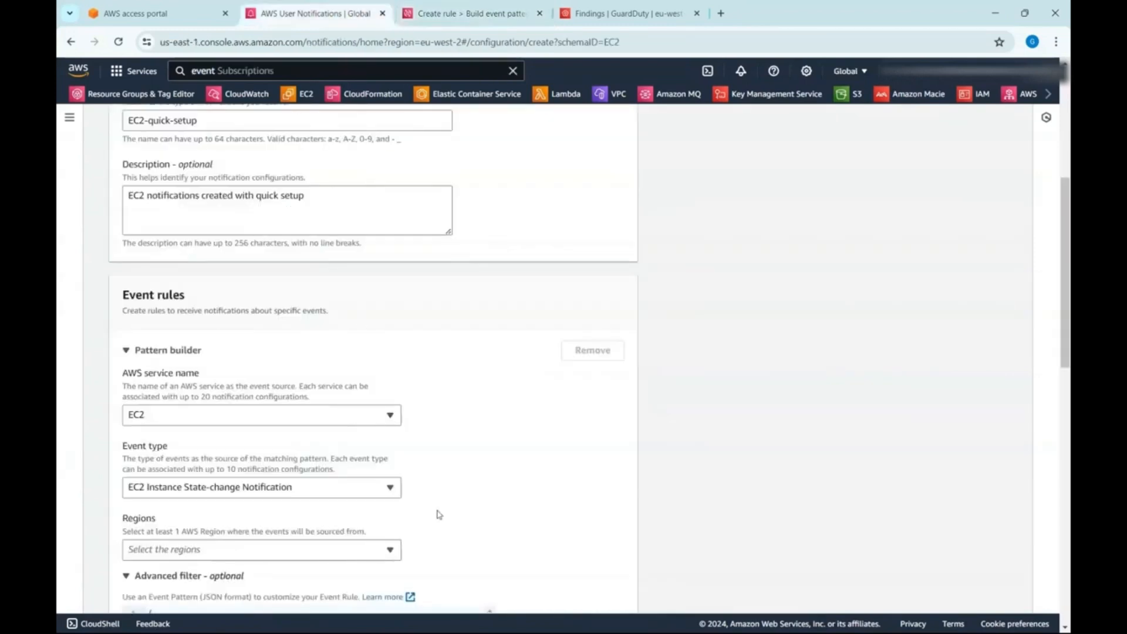
pyautogui.scroll(1, 252, 255)
pyautogui.click(251, 186)
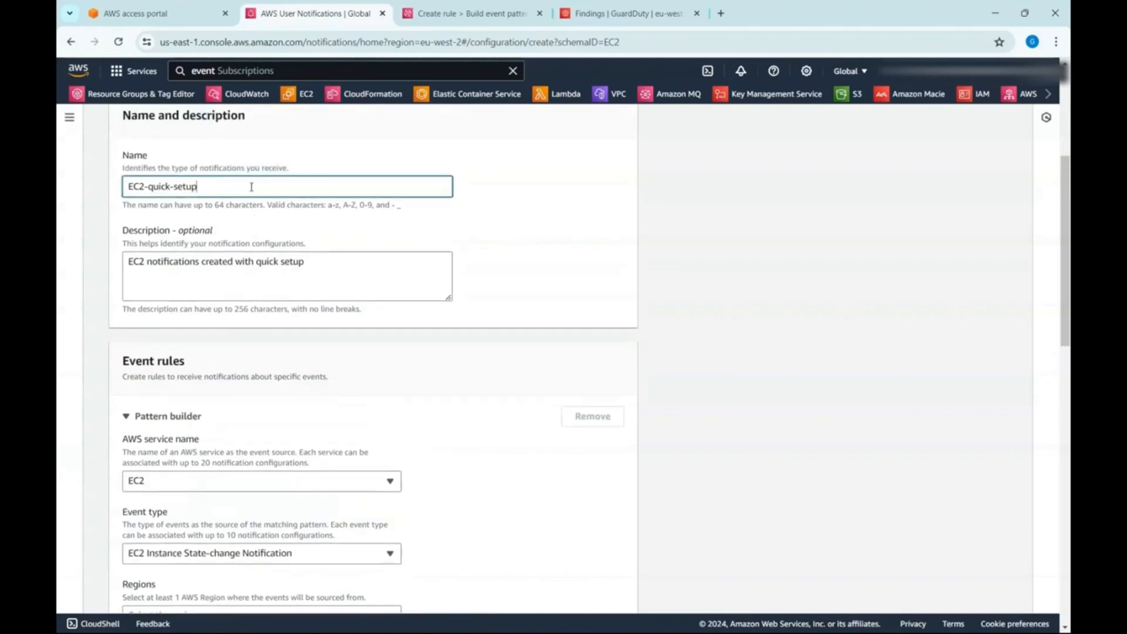
pyautogui.click(289, 487)
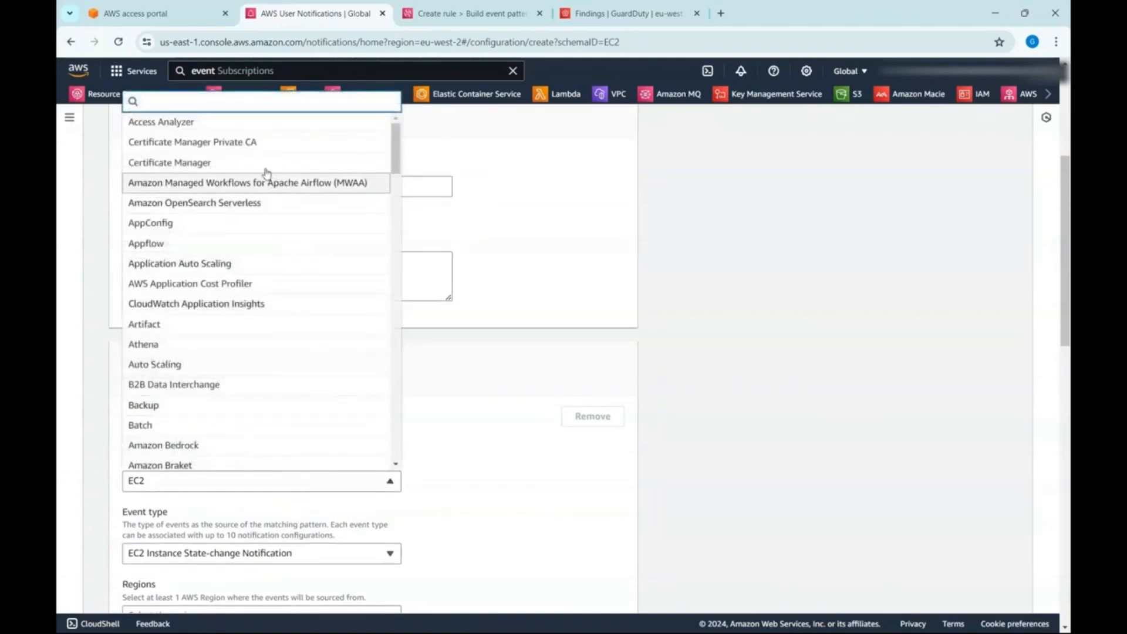
pyautogui.click(483, 479)
pyautogui.scroll(-3, 403, 521)
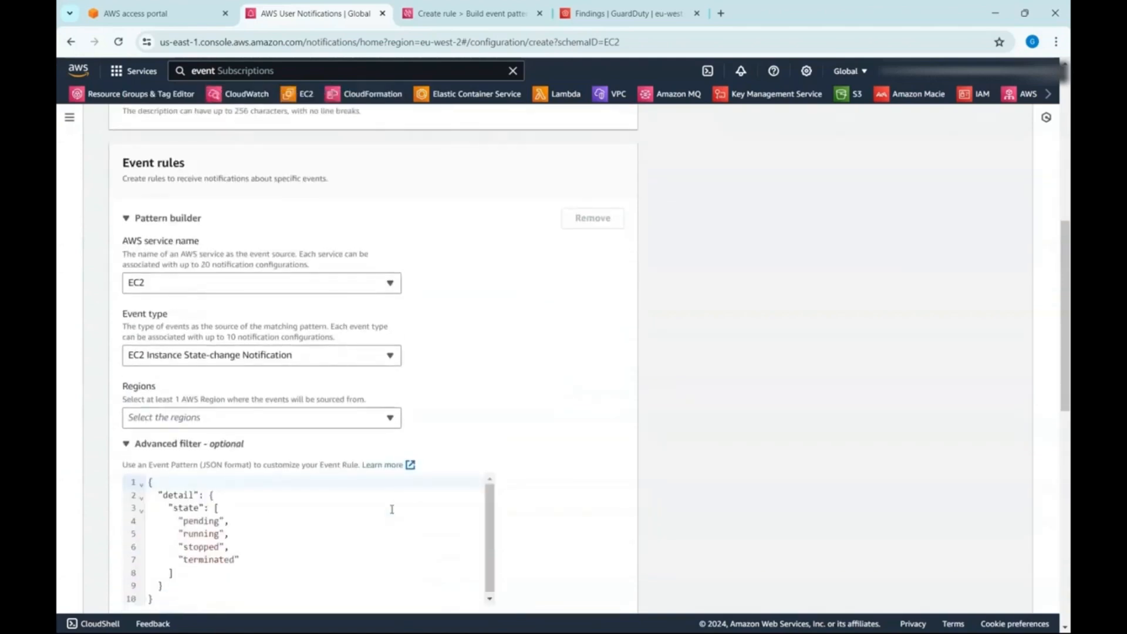
pyautogui.click(356, 361)
pyautogui.click(358, 362)
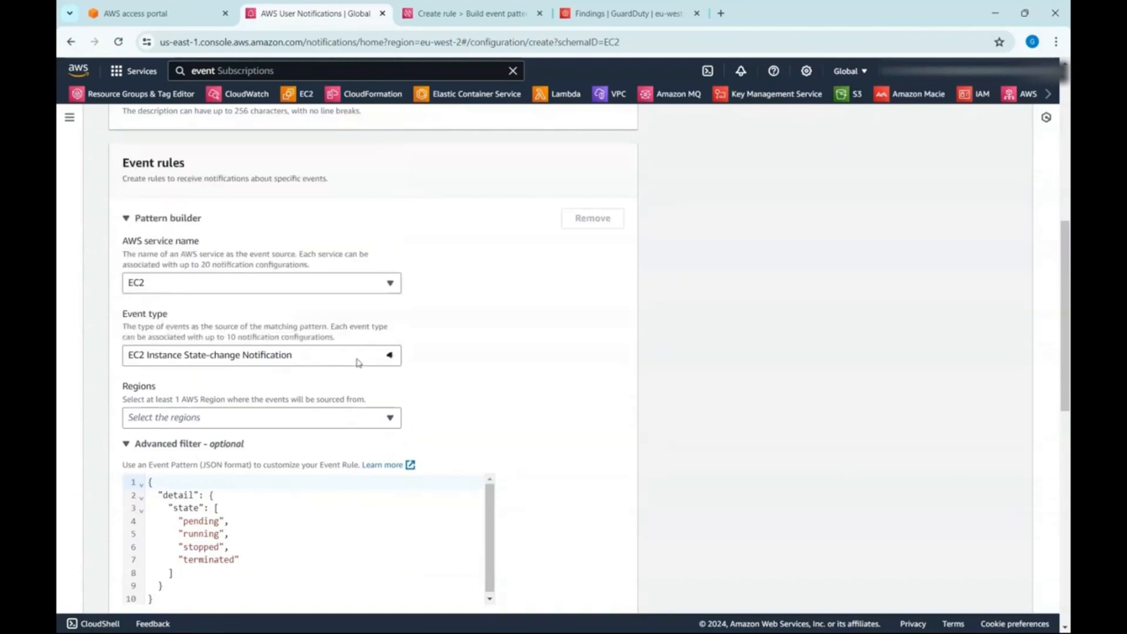
pyautogui.click(309, 283)
pyautogui.write('acc')
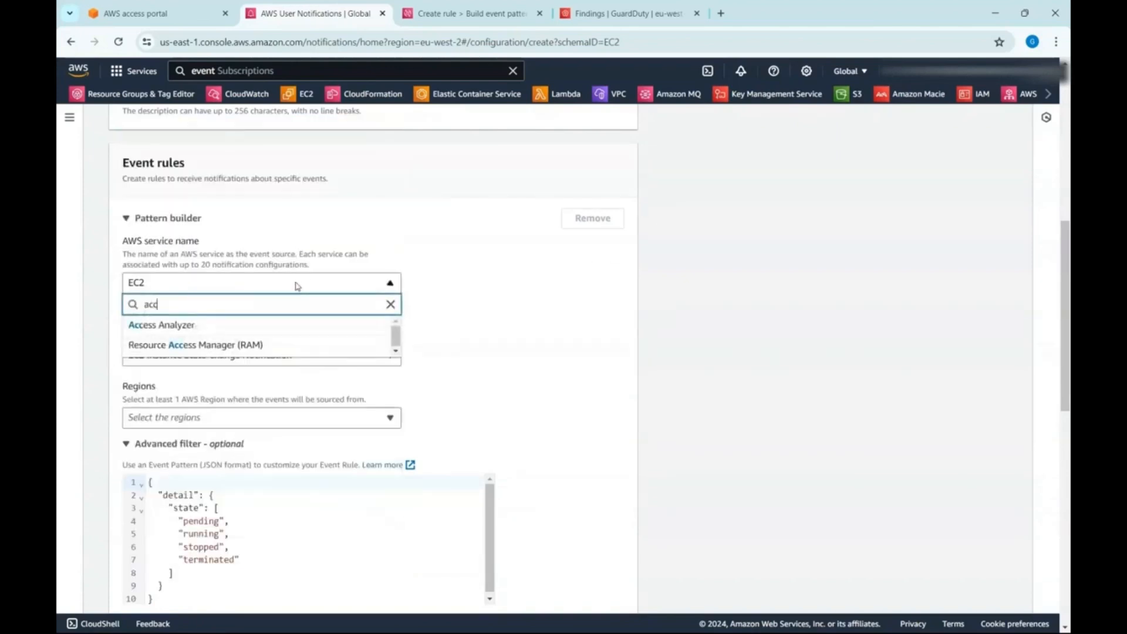
pyautogui.click(211, 329)
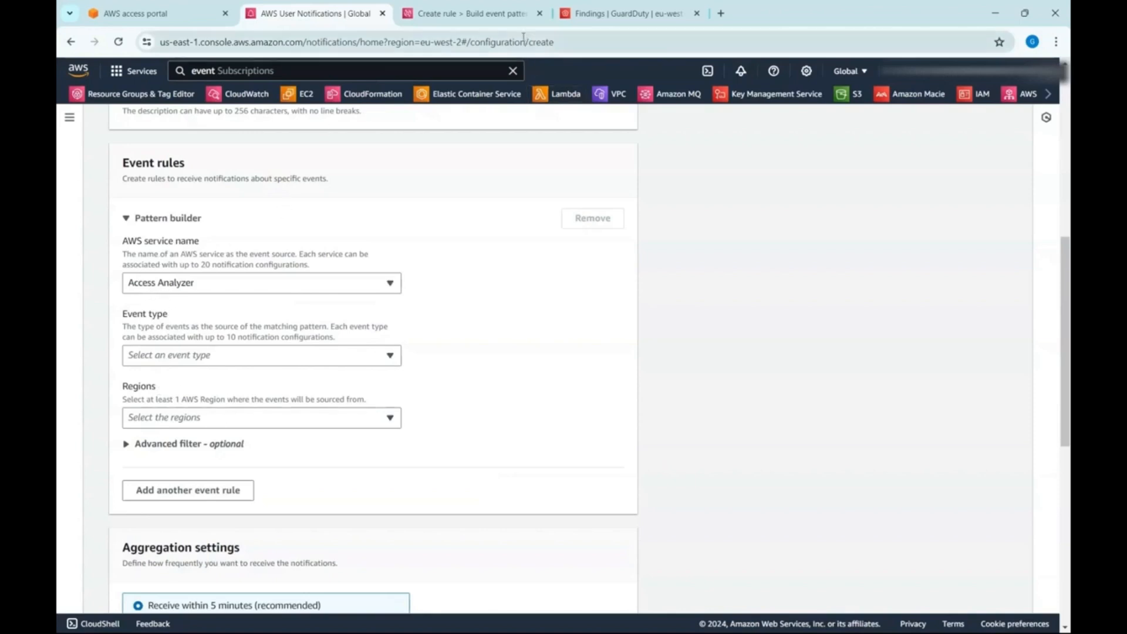
# - Name the notification configuration iam-access-analyzer and describe it as "Notifications for IAM Access Analyzer"
pyautogui.click(475, 15)
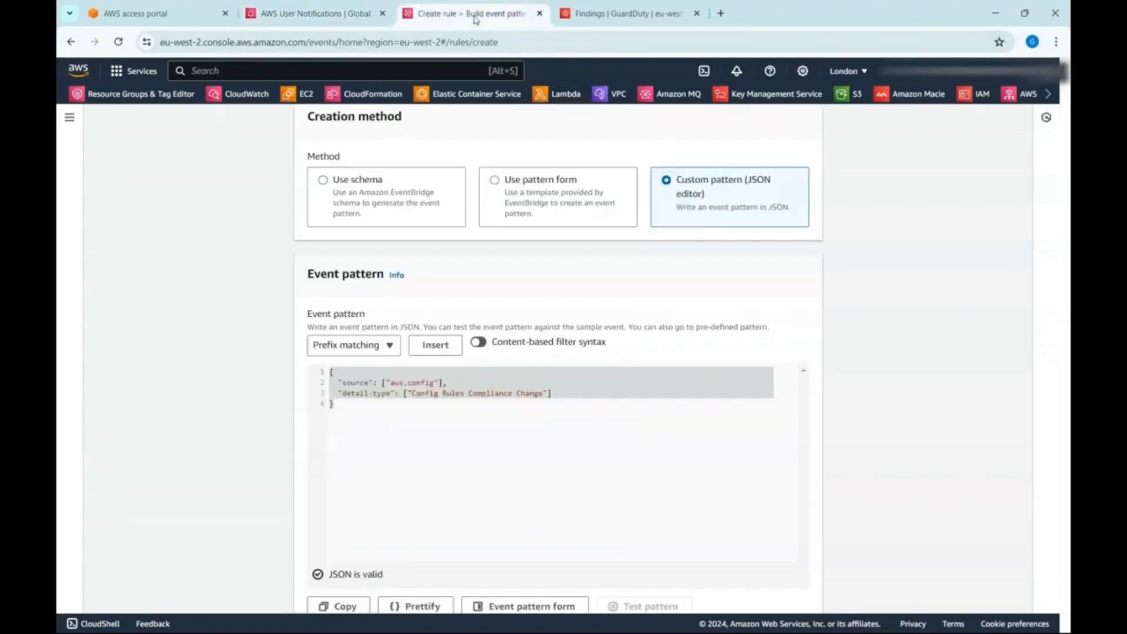
pyautogui.click(323, 14)
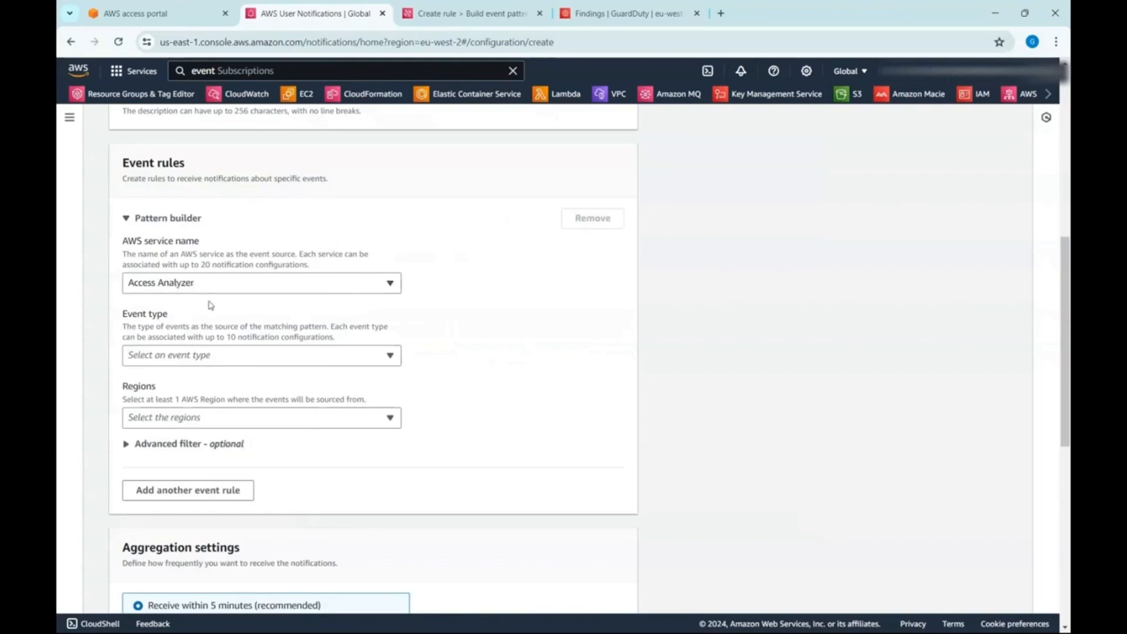
pyautogui.scroll(3, 206, 305)
pyautogui.click(215, 187)
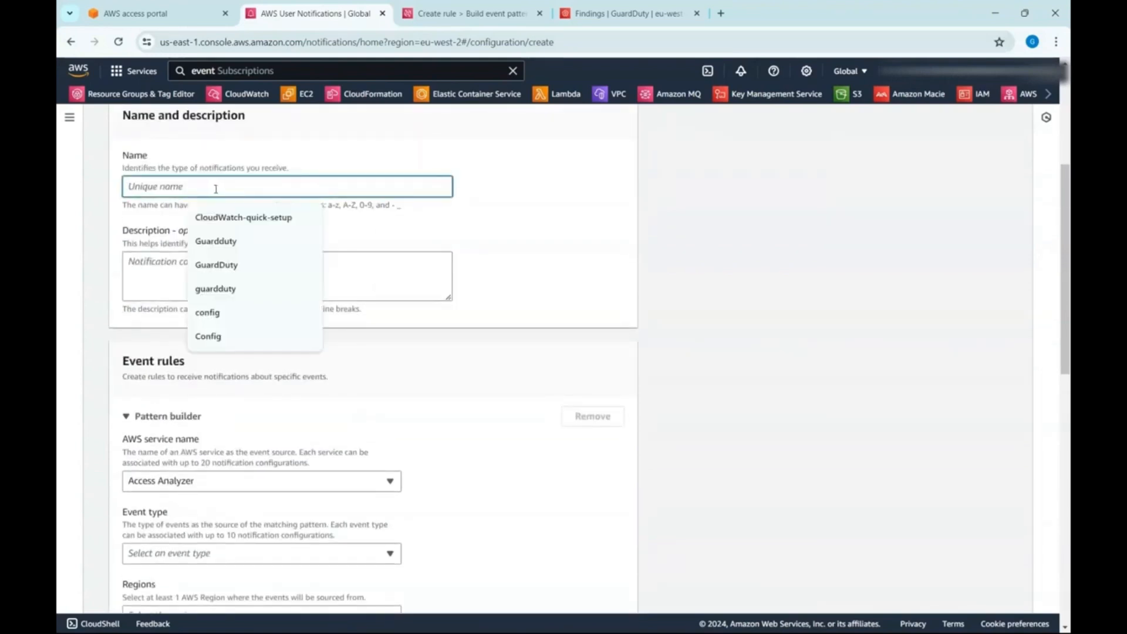
pyautogui.write('acce')
pyautogui.press('BackSpace')
pyautogui.press('BackSpace')
pyautogui.press('BackSpace')
pyautogui.press('BackSpace')
pyautogui.write('iam')
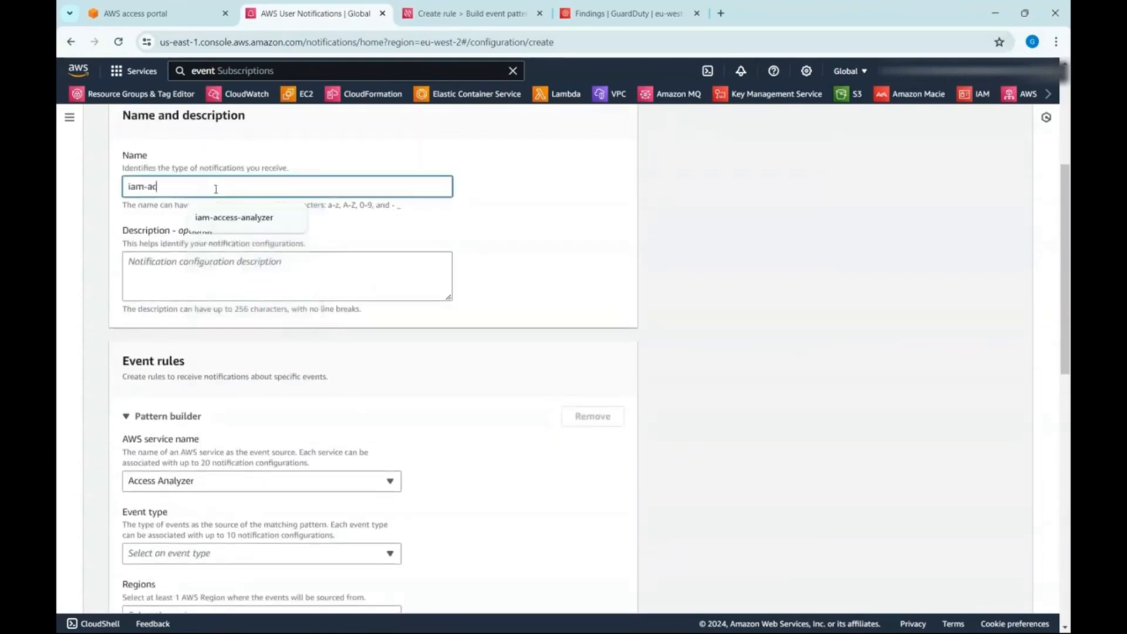
pyautogui.click(234, 217)
pyautogui.click(265, 276)
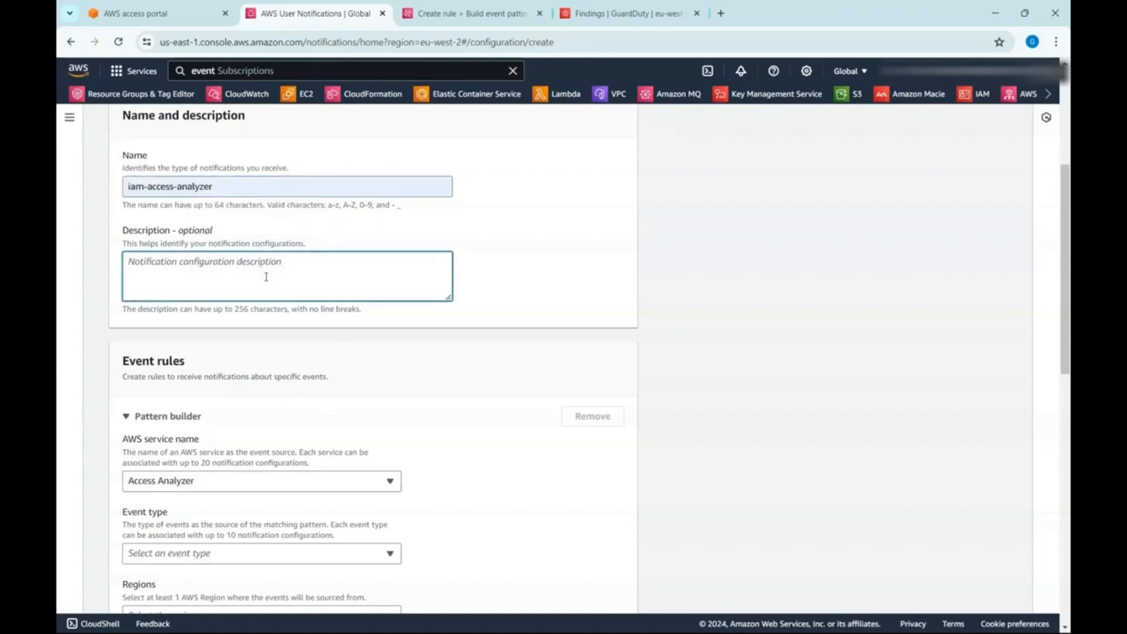
pyautogui.write('Notifications for IAM Access Analyzer')
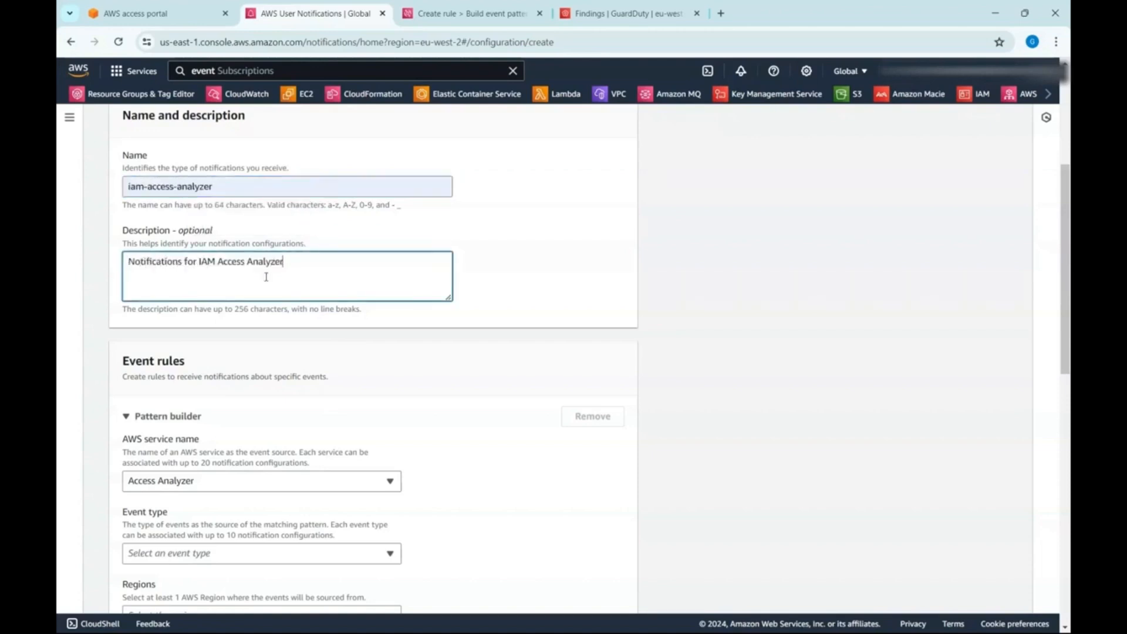
# - Set the event rule's event type to Access Analyzer Finding and its region to US East (N. Virginia)
pyautogui.scroll(-1, 266, 277)
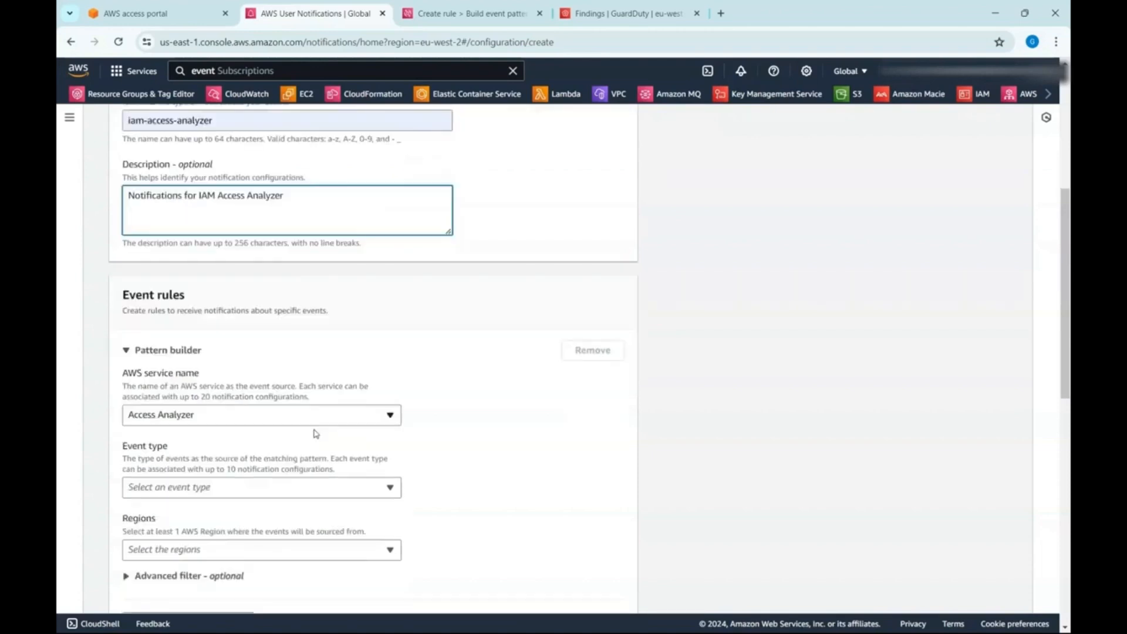
pyautogui.click(353, 495)
pyautogui.scroll(-1, 351, 495)
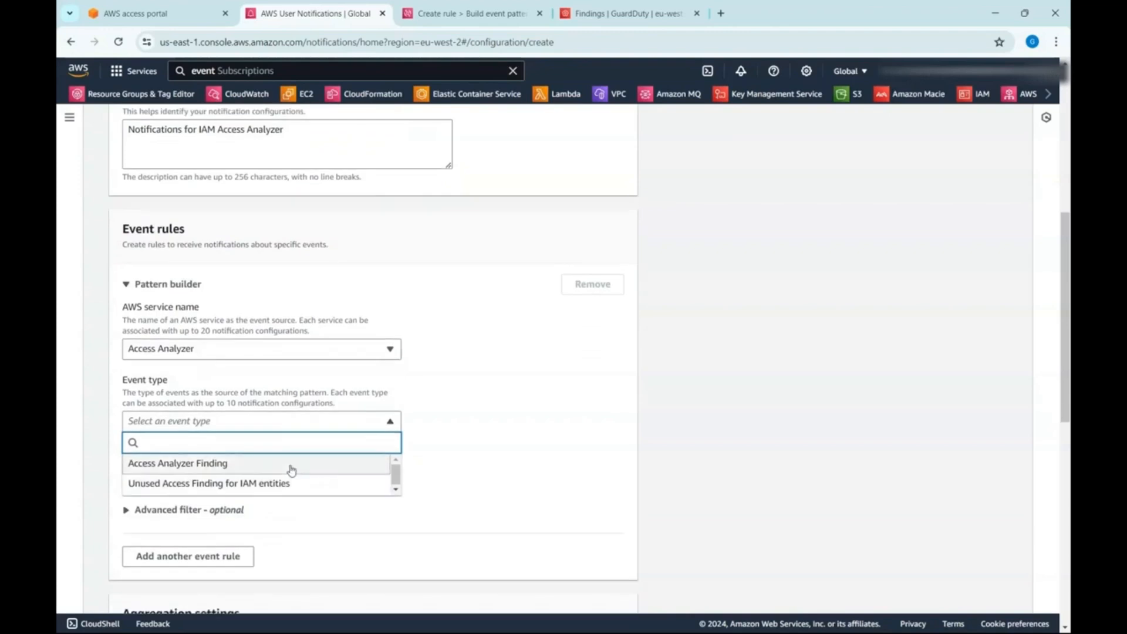
pyautogui.click(263, 463)
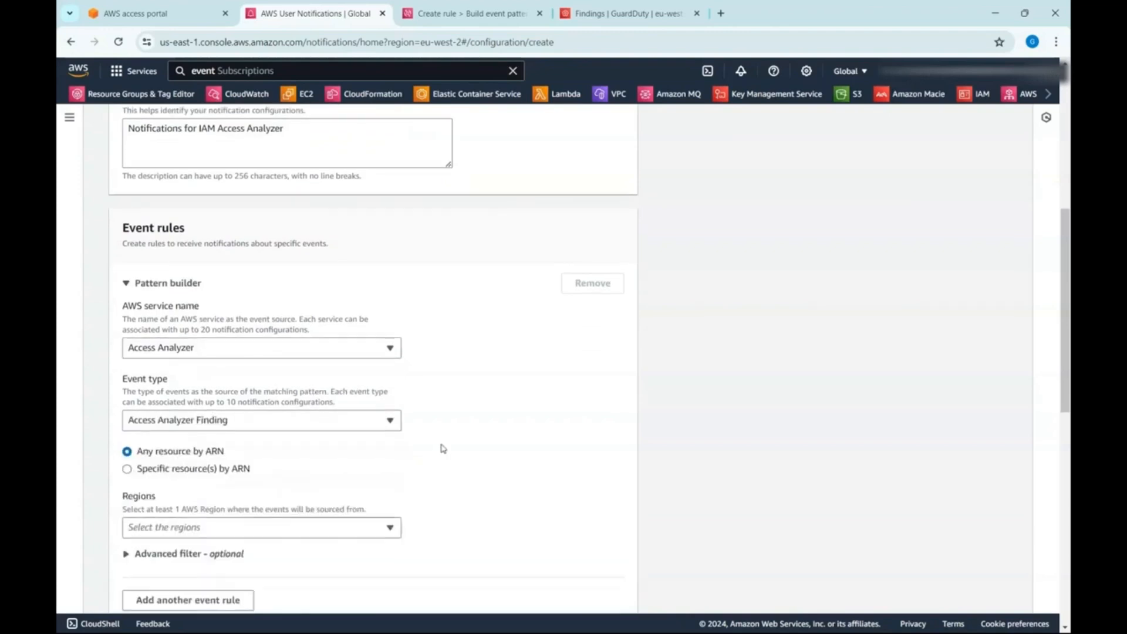
pyautogui.scroll(-2, 443, 448)
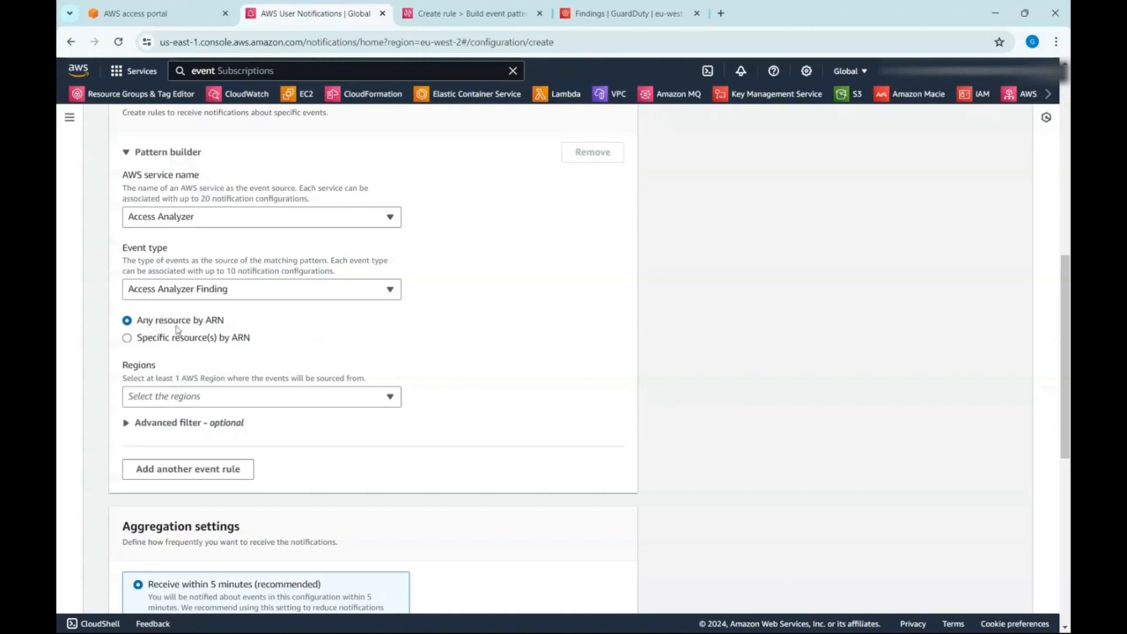
pyautogui.scroll(-2, 272, 324)
pyautogui.click(277, 265)
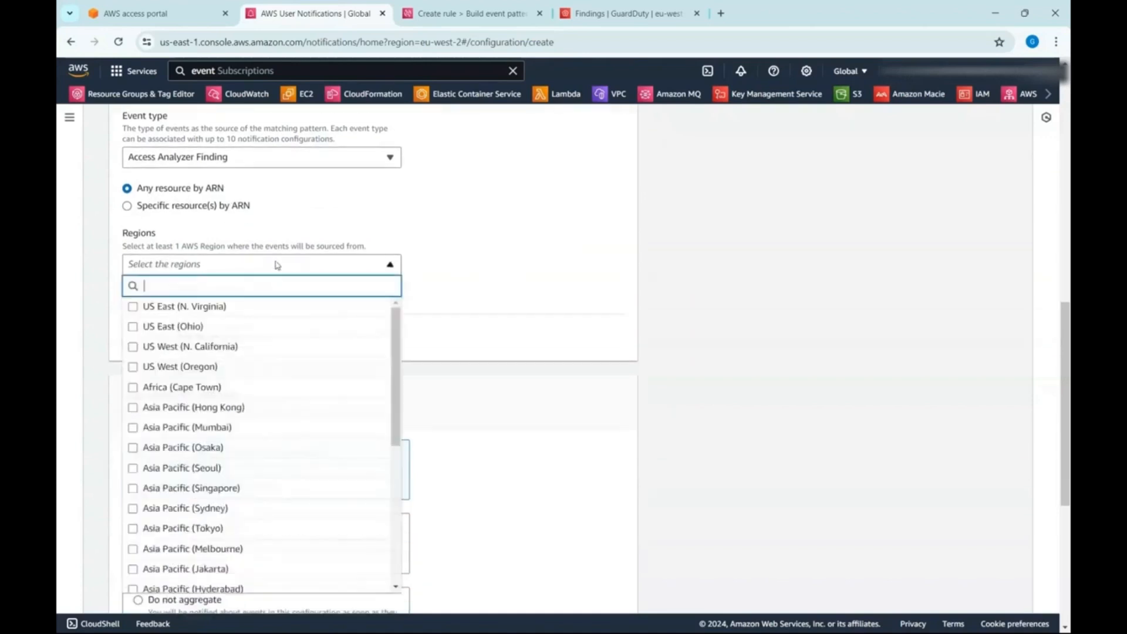
pyautogui.click(206, 306)
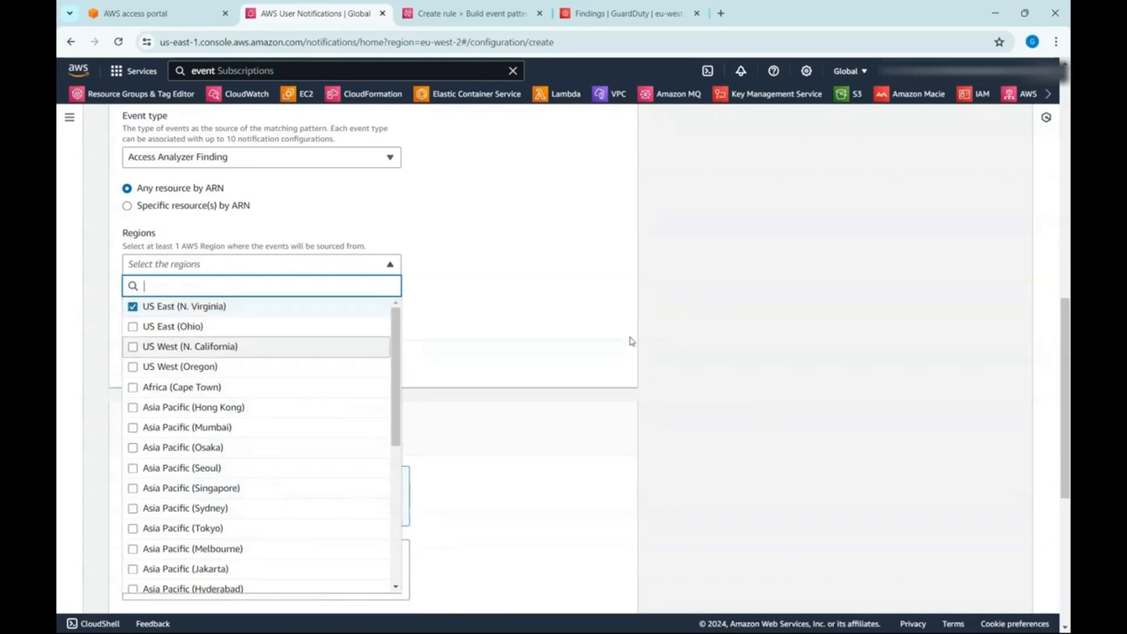
pyautogui.click(600, 344)
# - Expand the event rule's advanced filter, switch to the EventBridge rule and set its creation method to Use pattern form
pyautogui.click(130, 320)
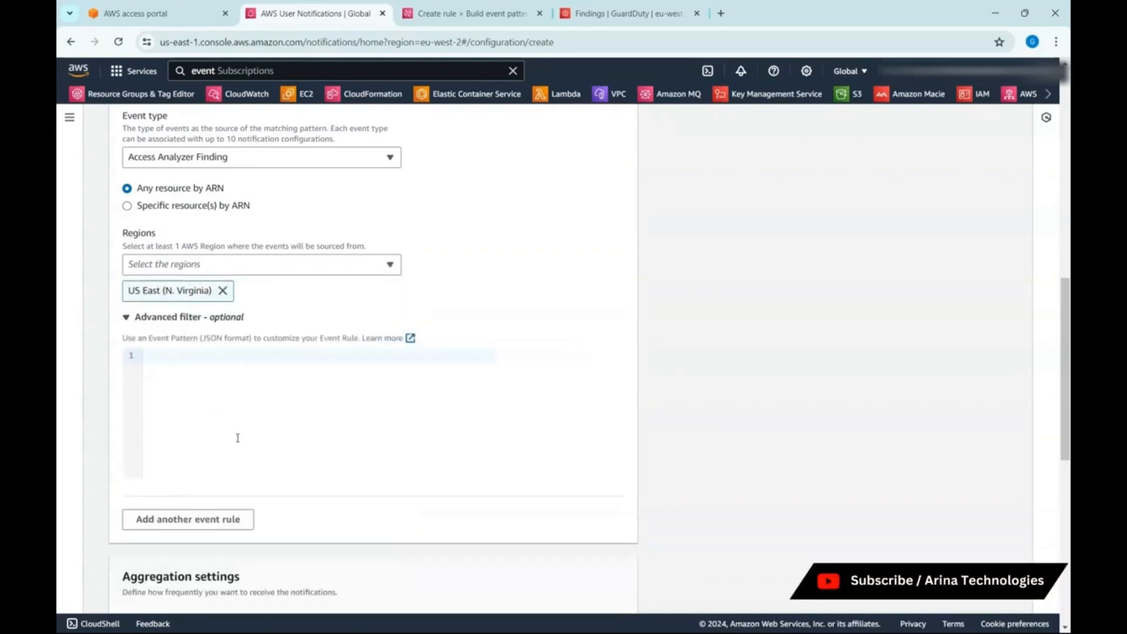
pyautogui.click(207, 391)
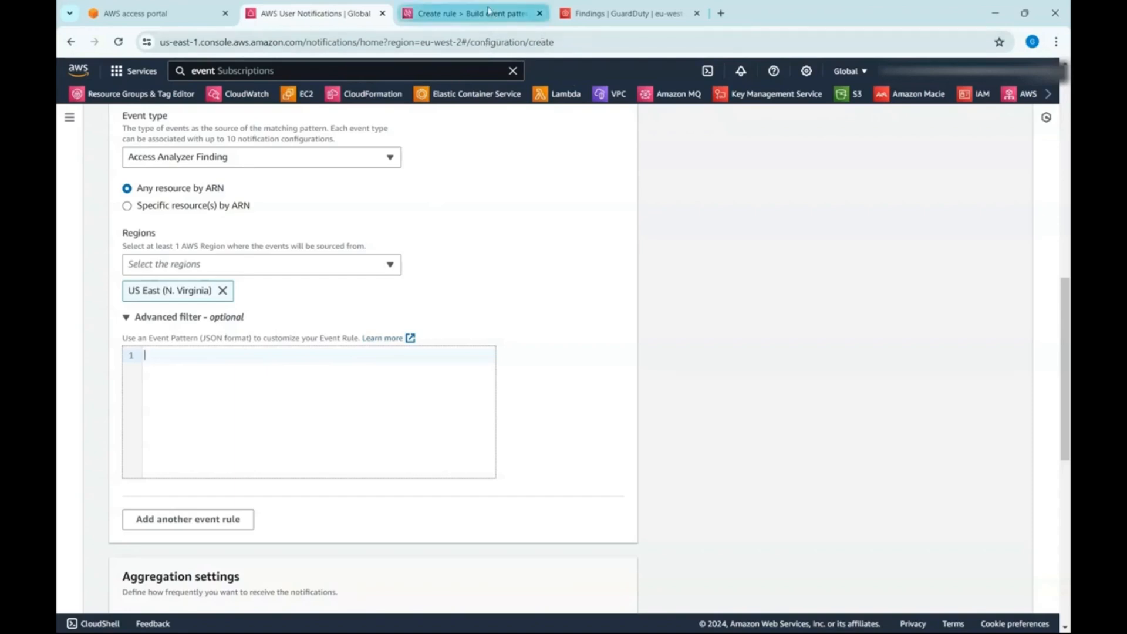
pyautogui.click(469, 13)
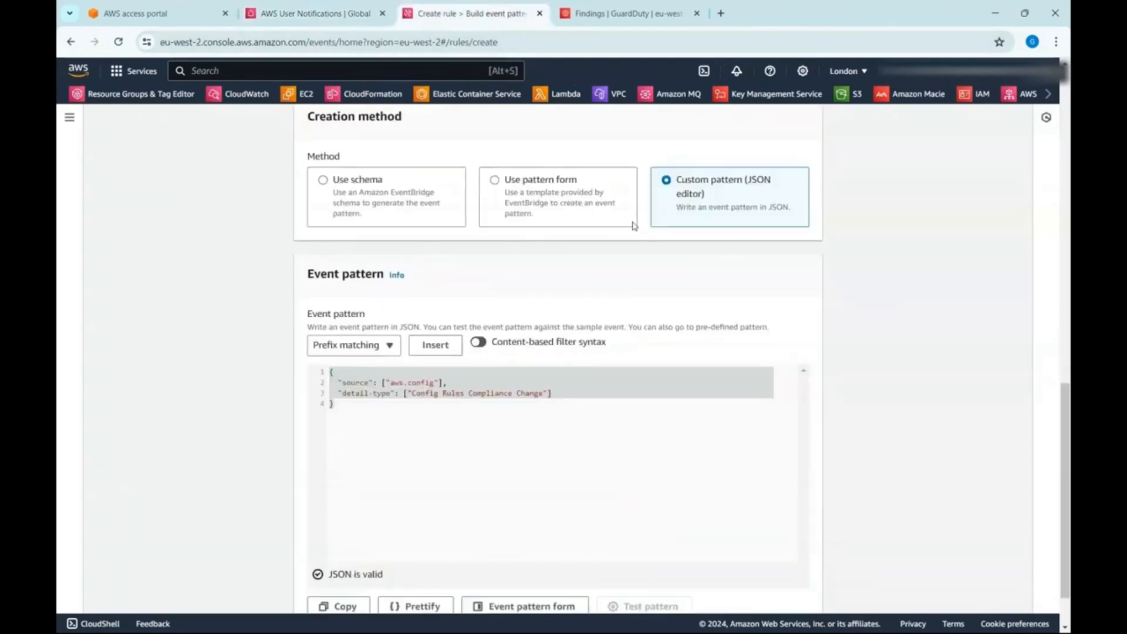
pyautogui.click(389, 215)
pyautogui.scroll(-5, 573, 364)
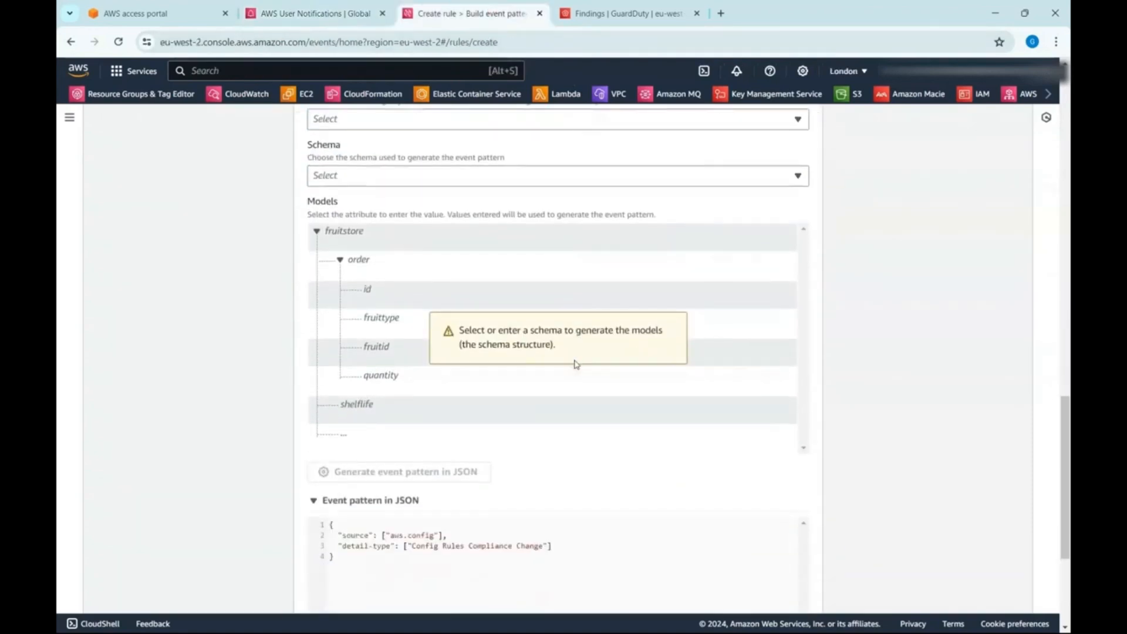
pyautogui.scroll(5, 574, 364)
pyautogui.click(545, 198)
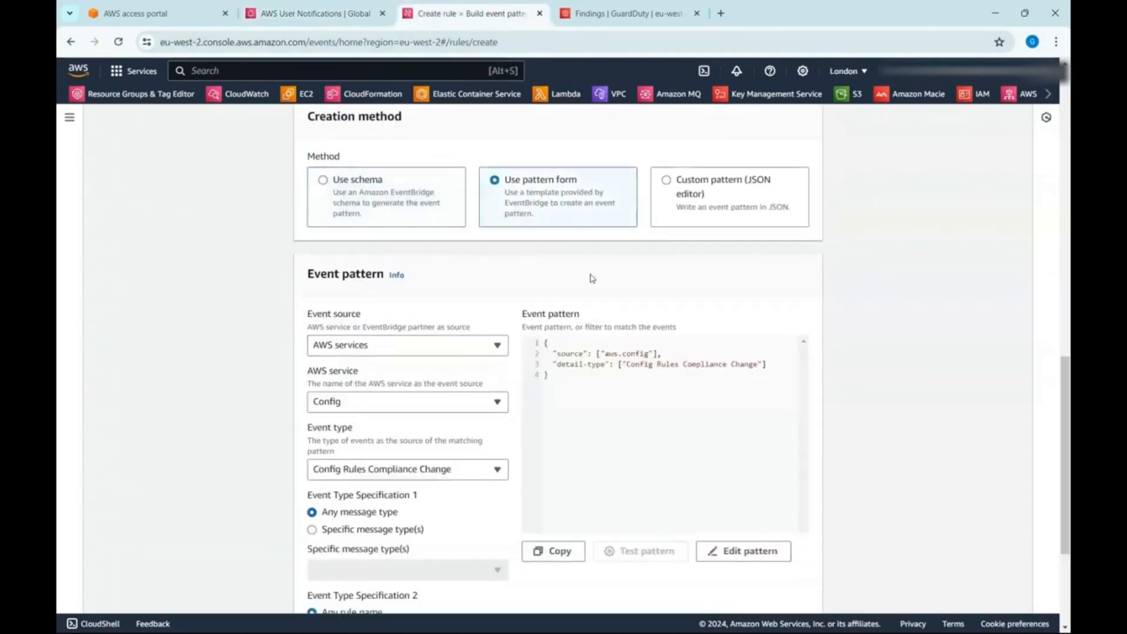
# - Generate the EventBridge pattern for Access Analyzer with event type Access Analyzer Finding and paste it into the User Notifications advanced filter
pyautogui.click(457, 407)
pyautogui.write('acce')
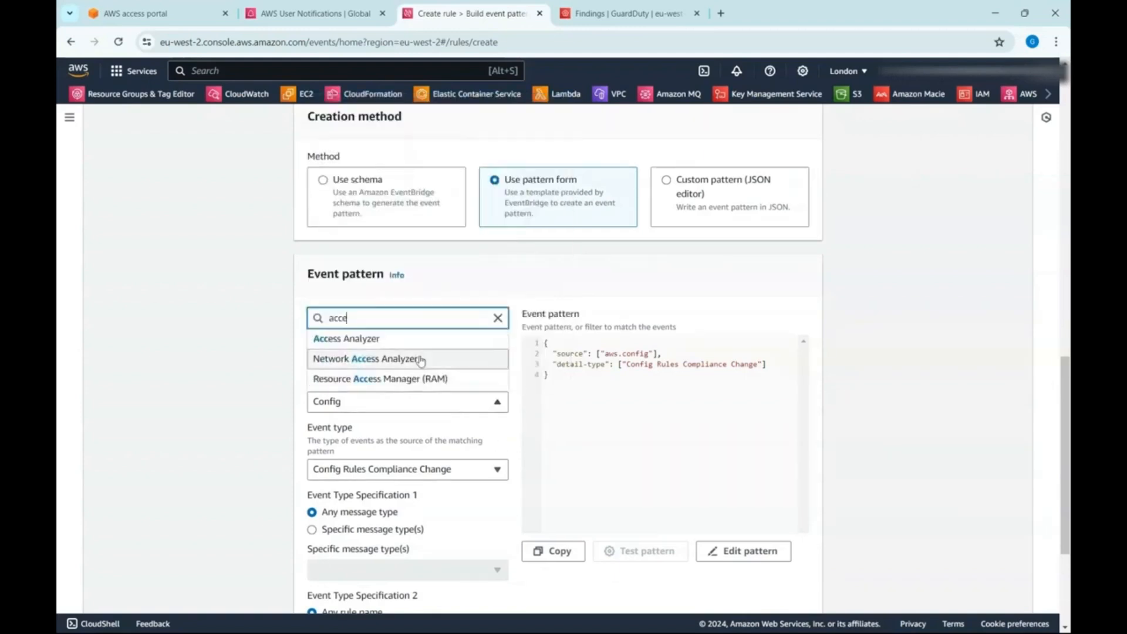
pyautogui.click(417, 337)
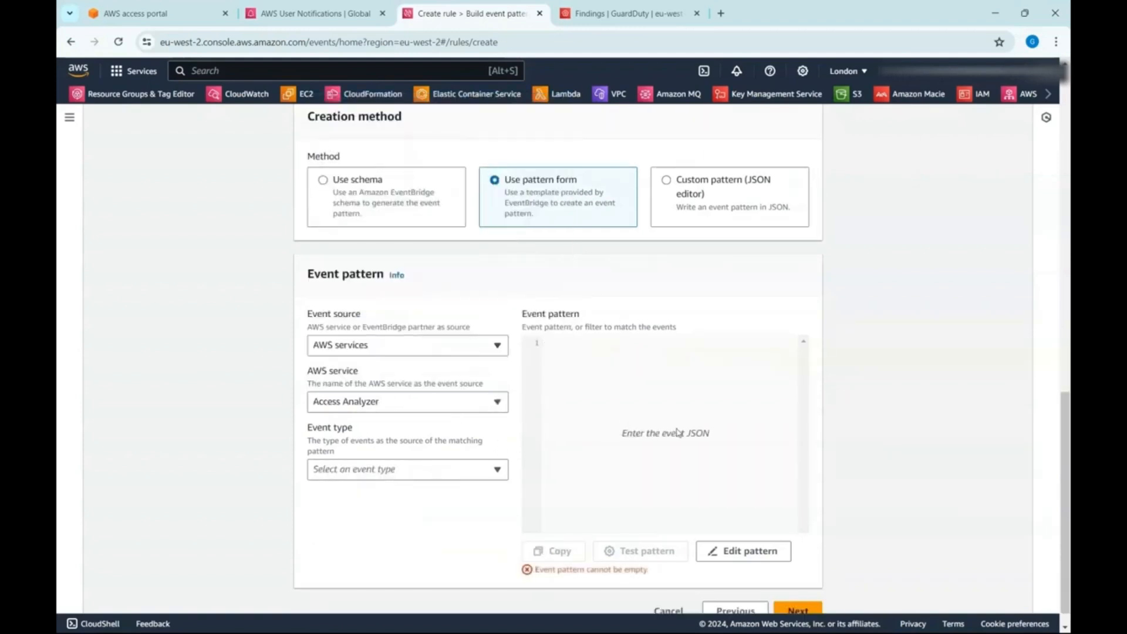
pyautogui.click(442, 469)
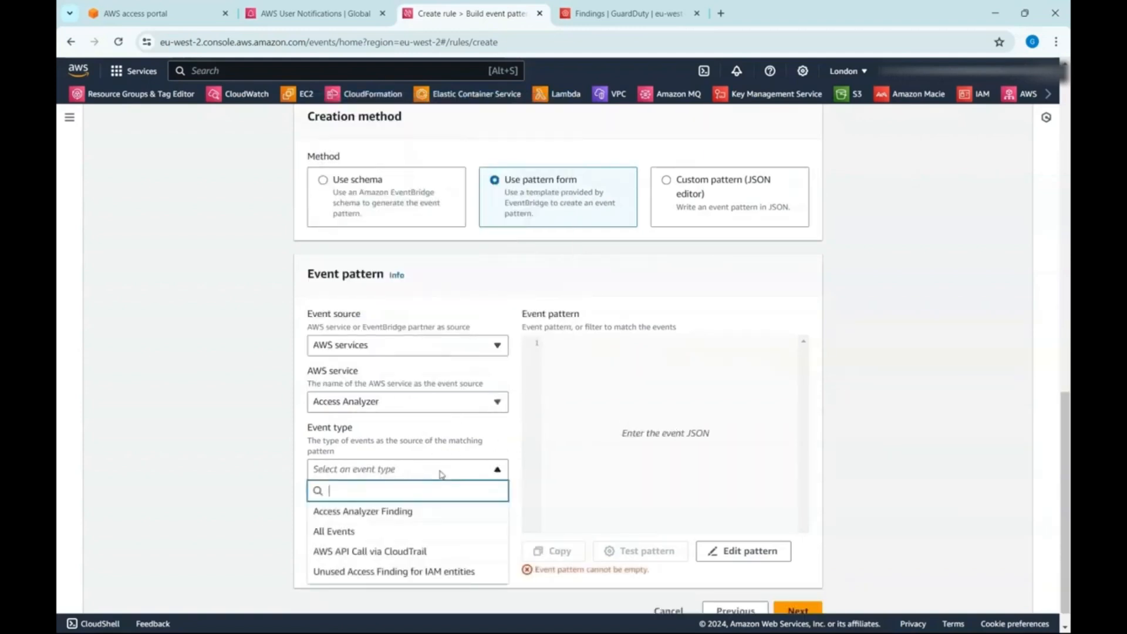
pyautogui.click(438, 513)
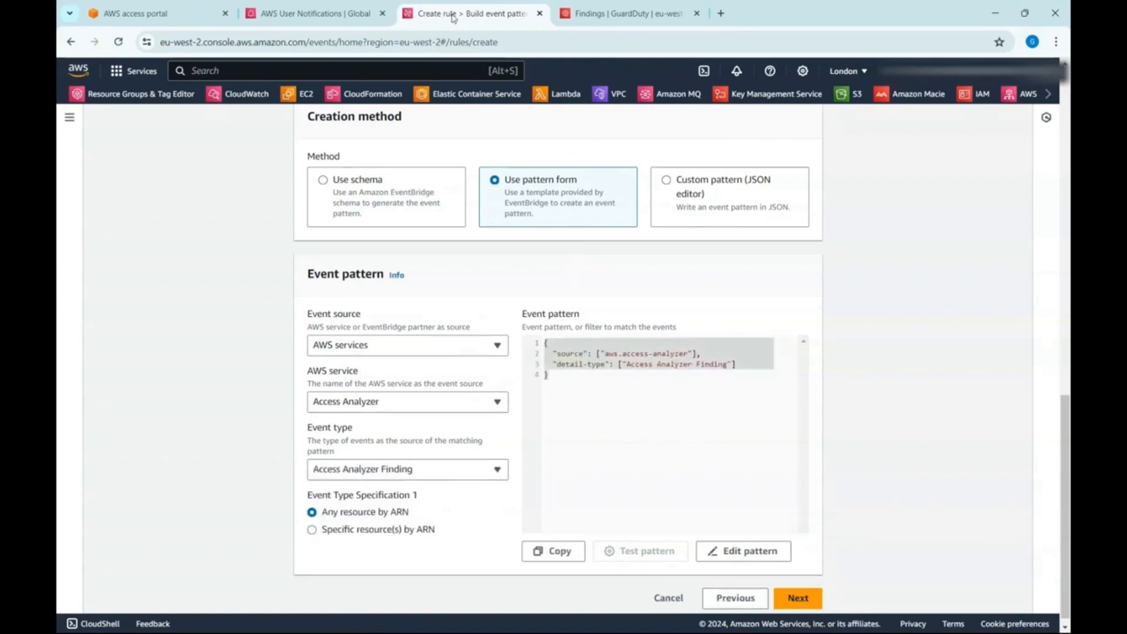
pyautogui.click(317, 13)
pyautogui.write('{   "source": [     "aws.access-analyzer"   ],   "detail-type": [     "Access Analyzer Finding"   ] }')
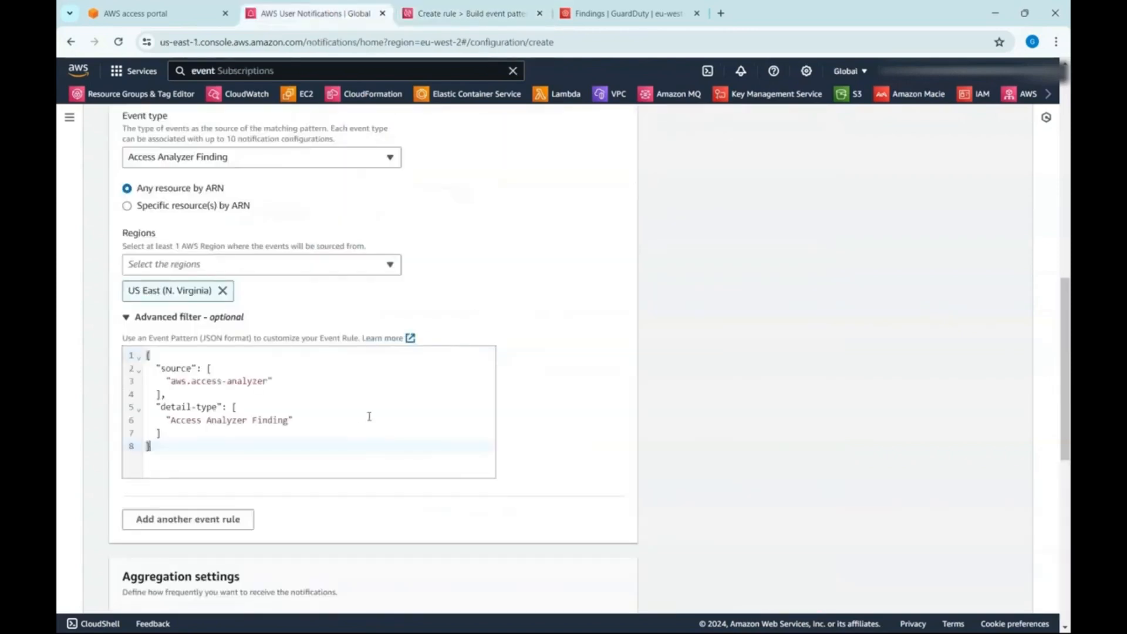
pyautogui.click(243, 419)
pyautogui.click(250, 431)
pyautogui.write(',')
pyautogui.press('Return')
pyautogui.hotkey('ctrl', 'z')
# - Add a "detail" block after the detail-type entry in the JSON filter, with "status" set to ["ACTIVE"]
pyautogui.click(245, 419)
pyautogui.click(251, 432)
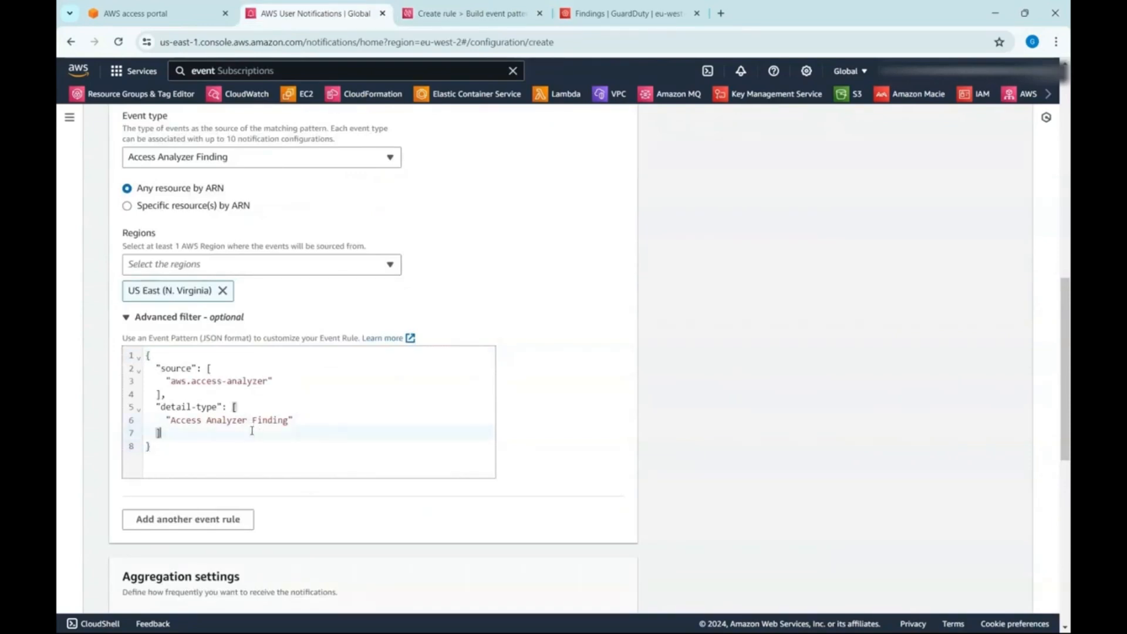
pyautogui.write(',')
pyautogui.press('Return')
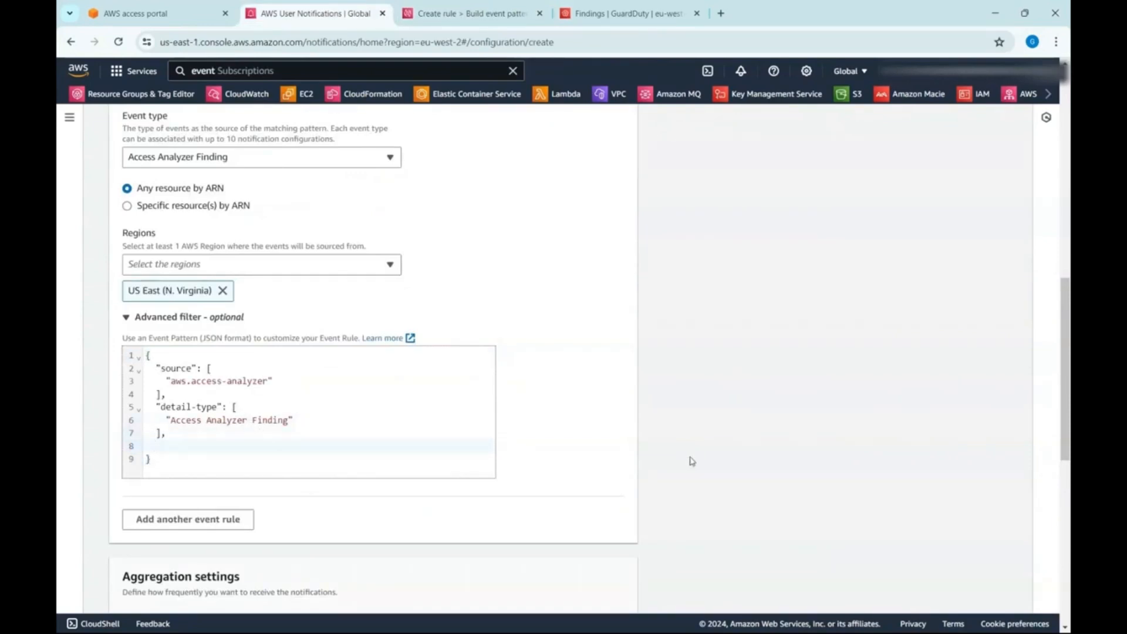
pyautogui.write('"detail"')
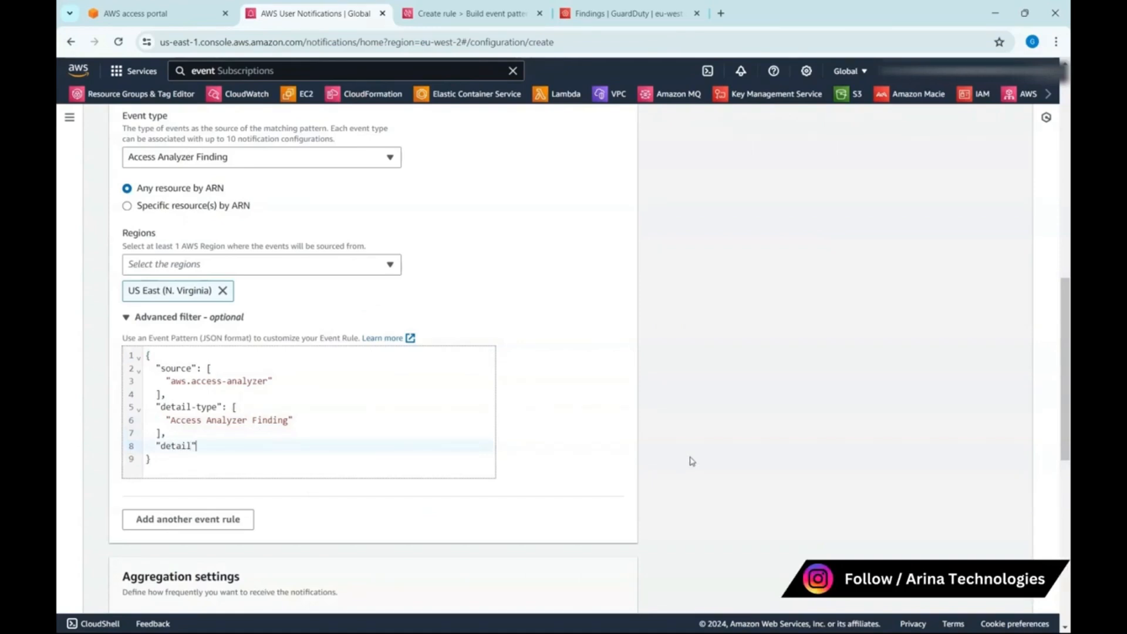
pyautogui.write(': {')
pyautogui.press('Return')
pyautogui.write('"')
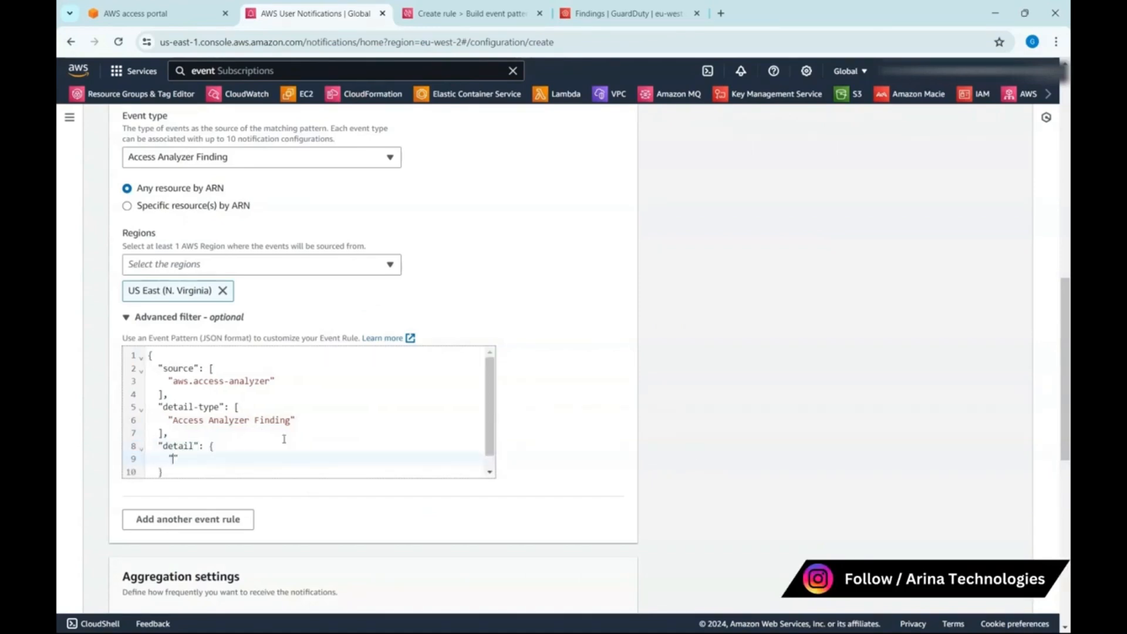
pyautogui.write('status: "A')
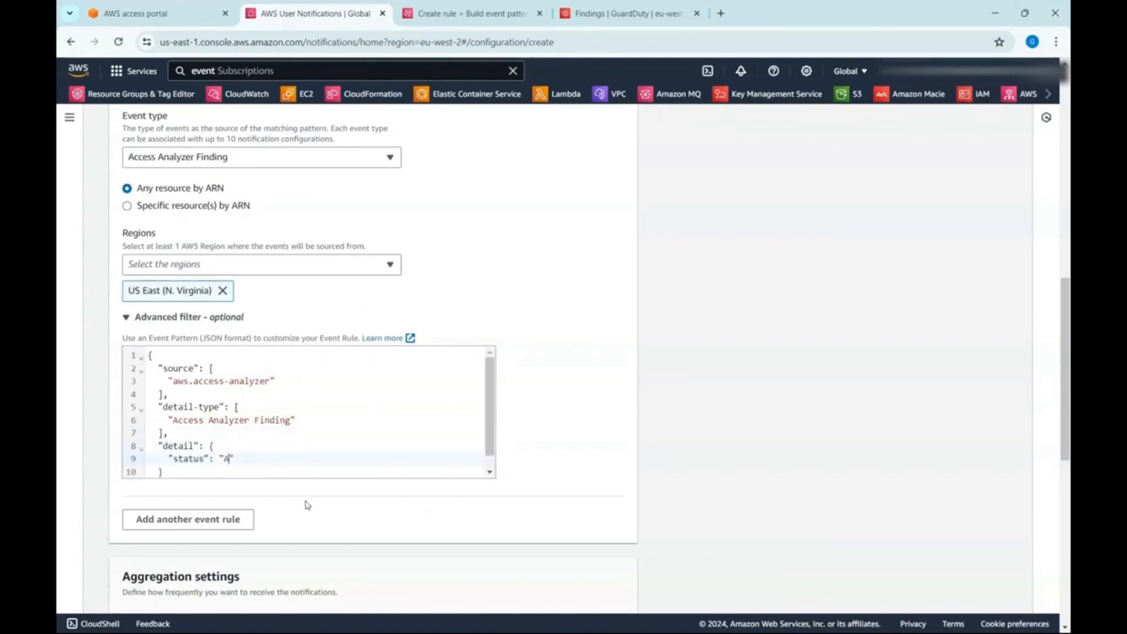
pyautogui.write('CTIVE')
pyautogui.write('[')
pyautogui.write(']')
# - Enable email delivery for the Access Analyzer configuration and choose the saved Admin contact's email address as recipient
pyautogui.scroll(-2, 322, 397)
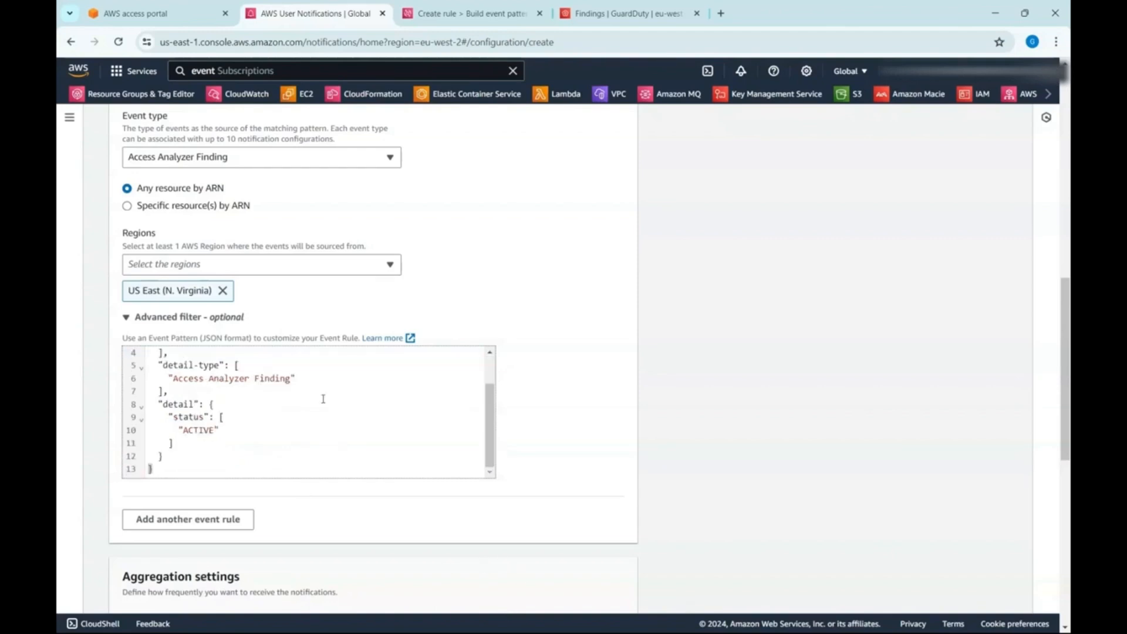
pyautogui.scroll(-1, 375, 423)
pyautogui.hotkey('ctrl', 'a')
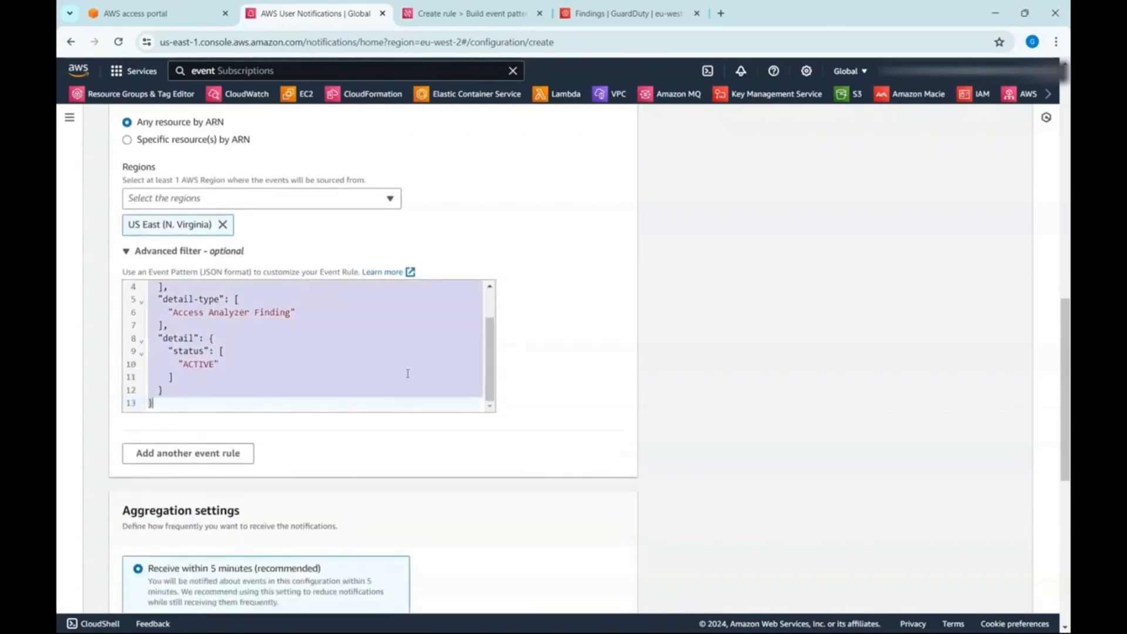
pyautogui.scroll(-5, 582, 406)
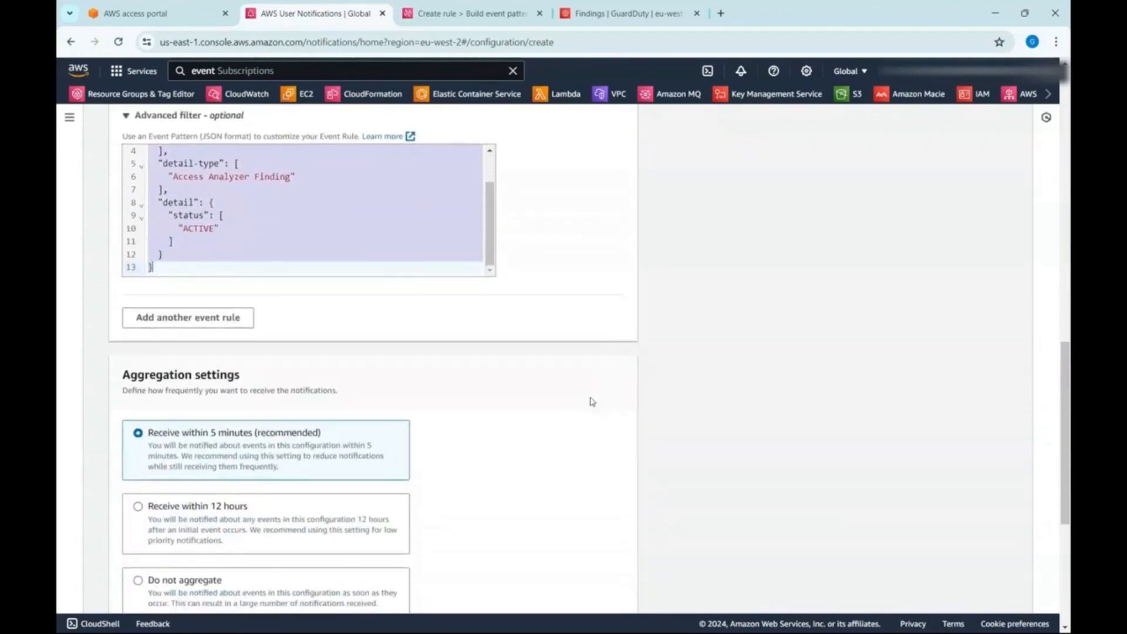
pyautogui.scroll(-2, 591, 402)
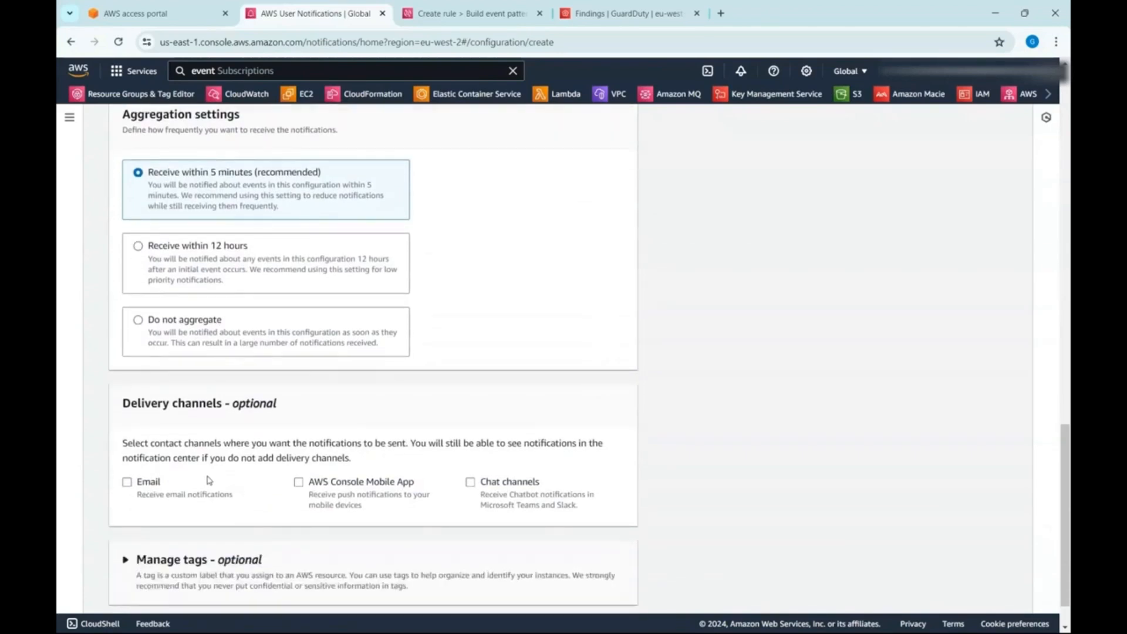
pyautogui.click(173, 500)
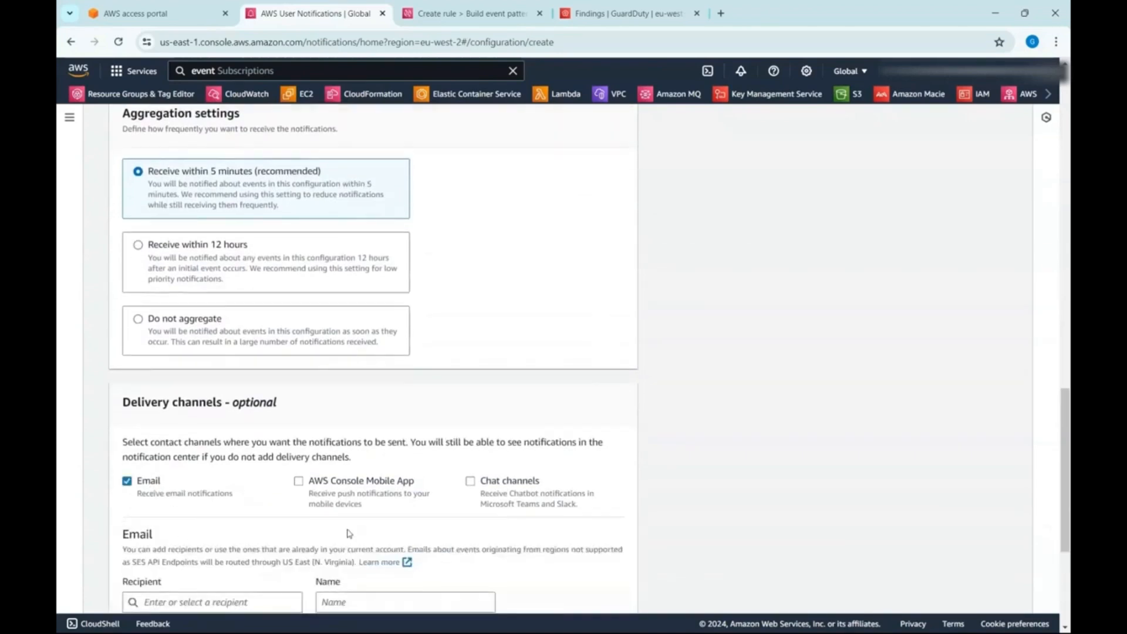
pyautogui.scroll(-1, 247, 531)
pyautogui.click(247, 535)
pyautogui.write('asdf@')
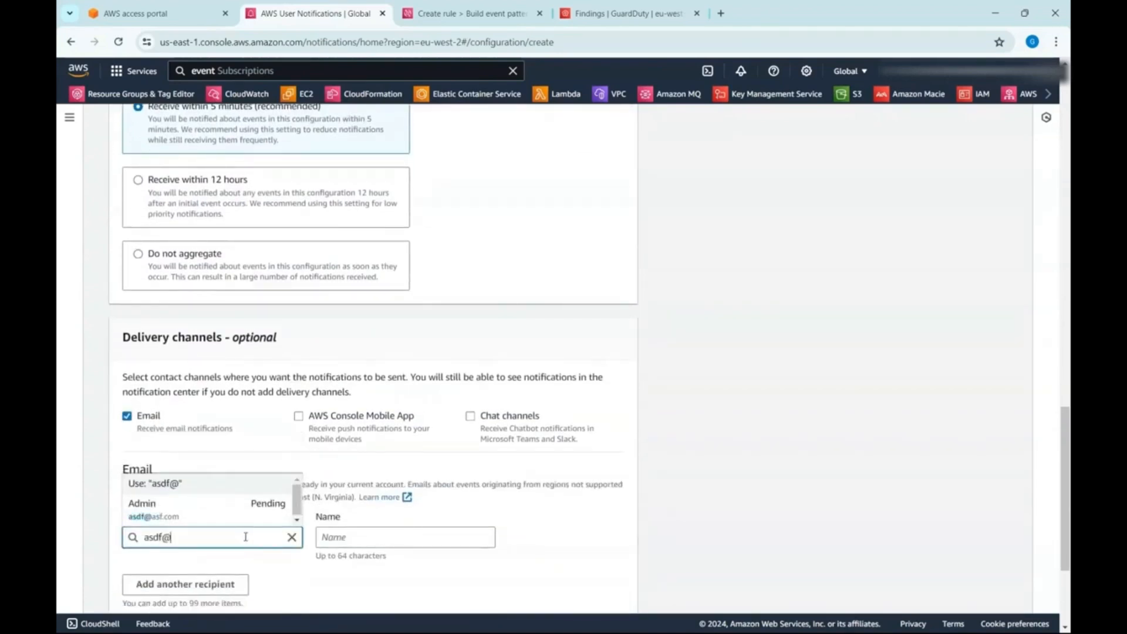
pyautogui.click(189, 508)
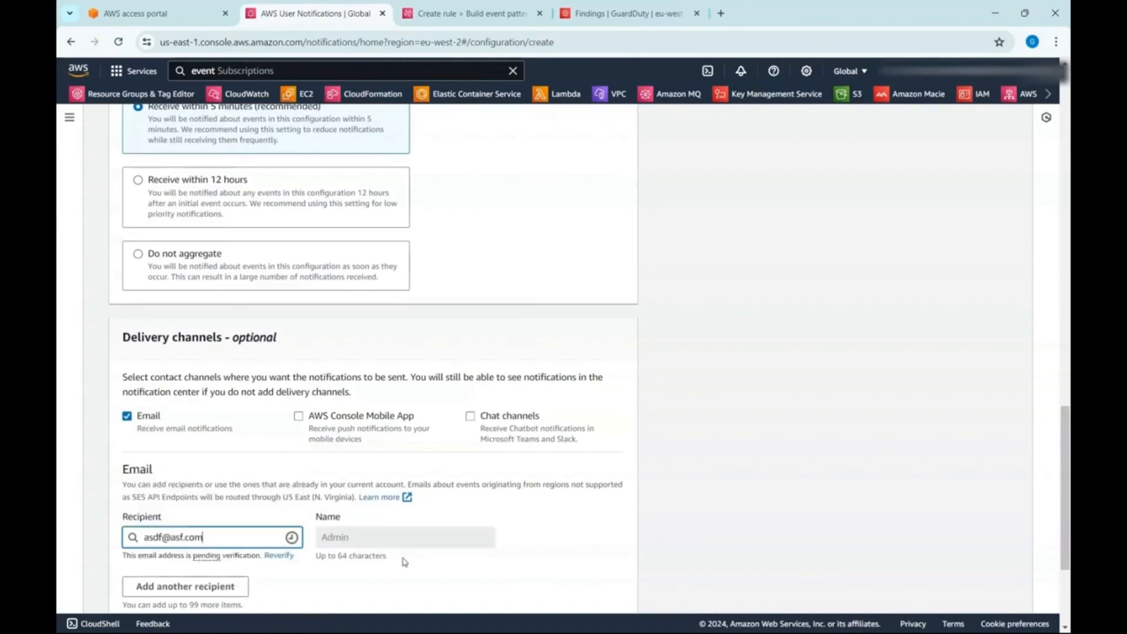
# - Create the IAM Access Analyzer notification configuration and refresh the list of notification configurations
pyautogui.scroll(-1, 633, 531)
pyautogui.scroll(-2, 633, 531)
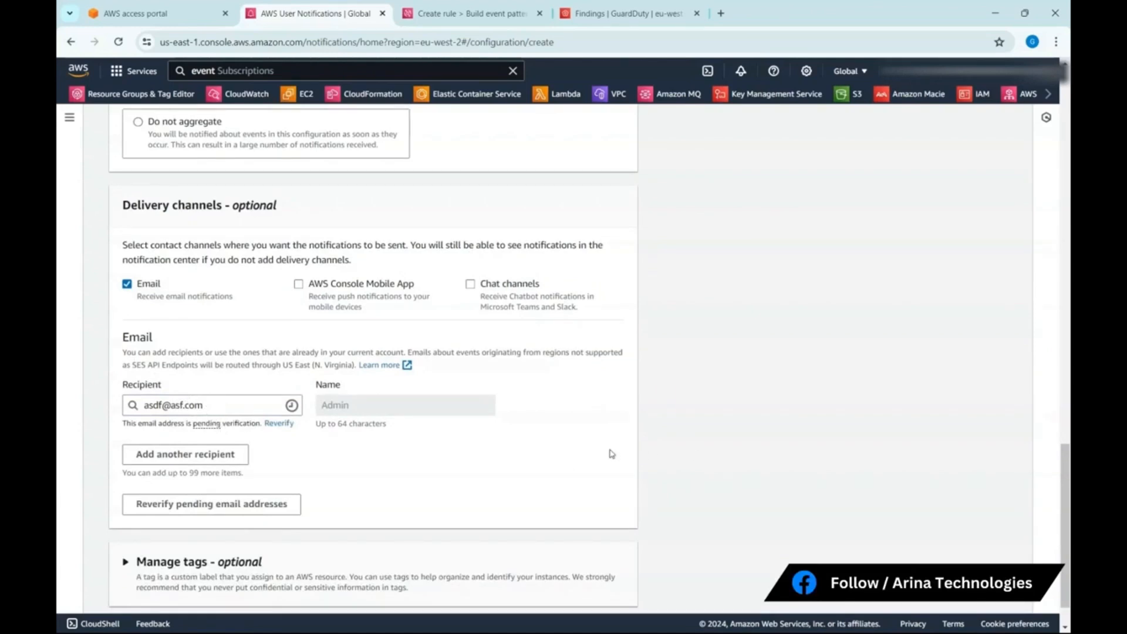
pyautogui.scroll(-1, 607, 451)
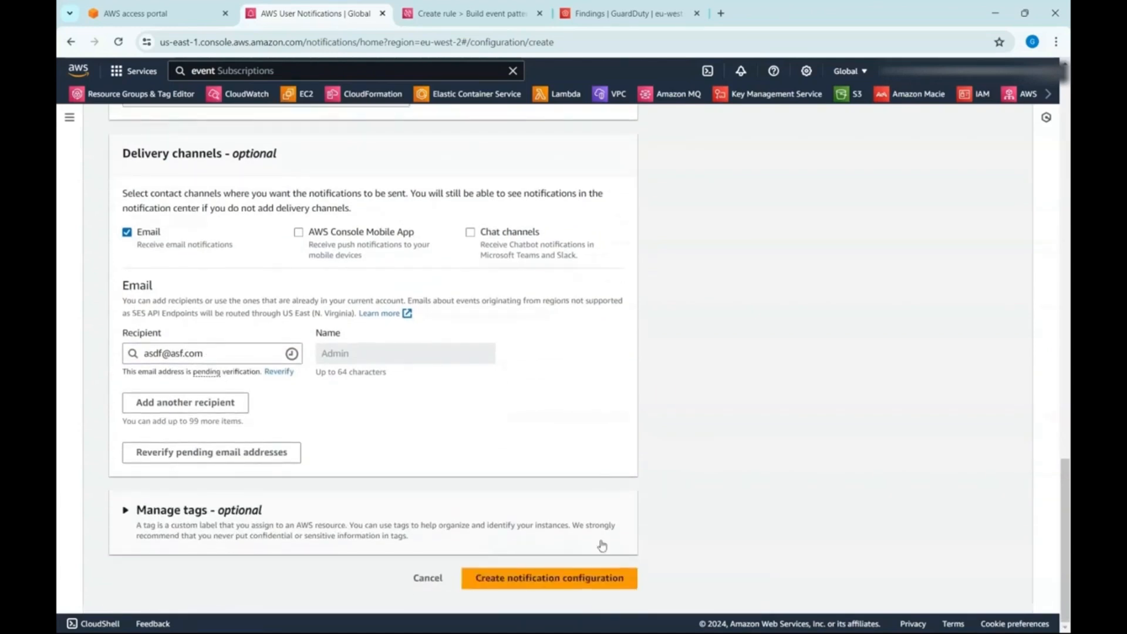
pyautogui.click(597, 580)
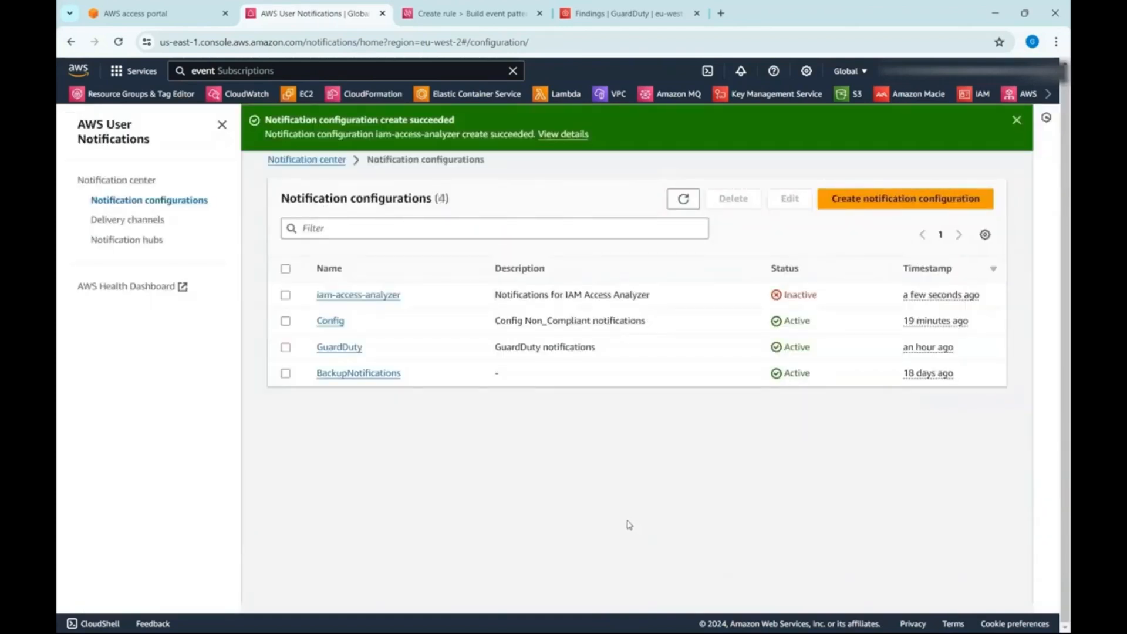
pyautogui.click(691, 199)
pyautogui.click(467, 13)
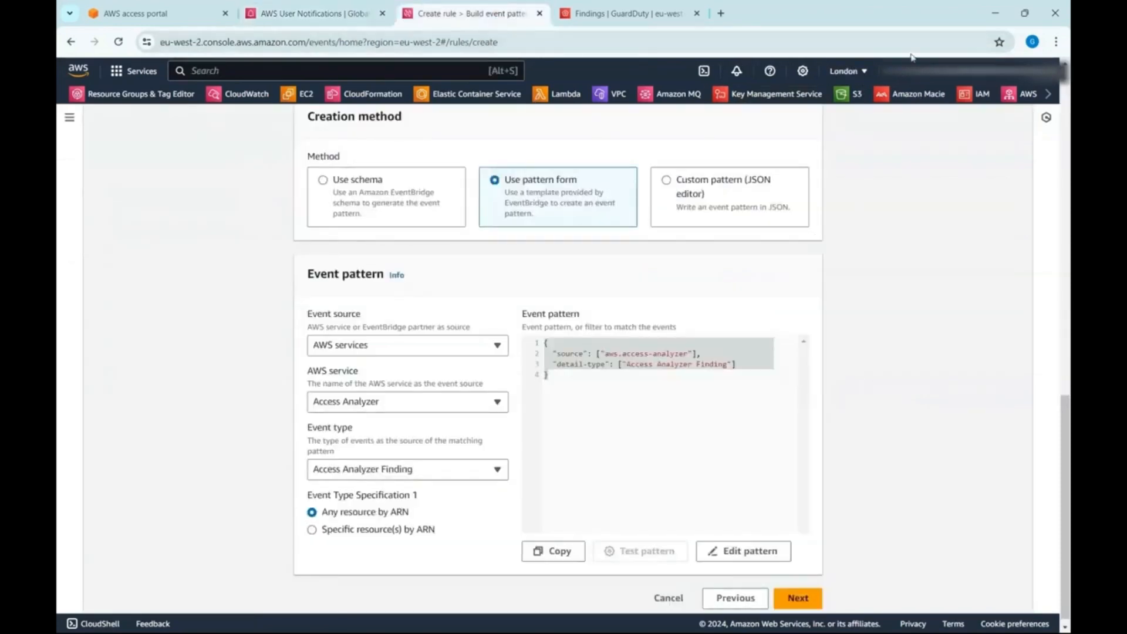
pyautogui.click(314, 13)
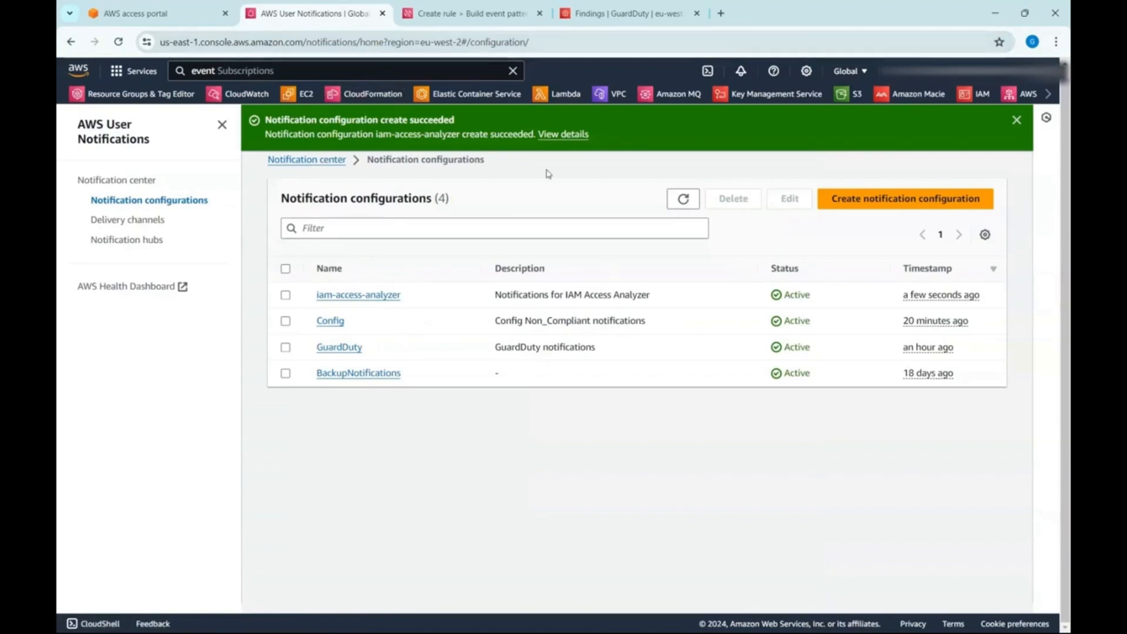
# - Start a new notification configuration and prefill it with the quick setup for the Health service
pyautogui.click(893, 199)
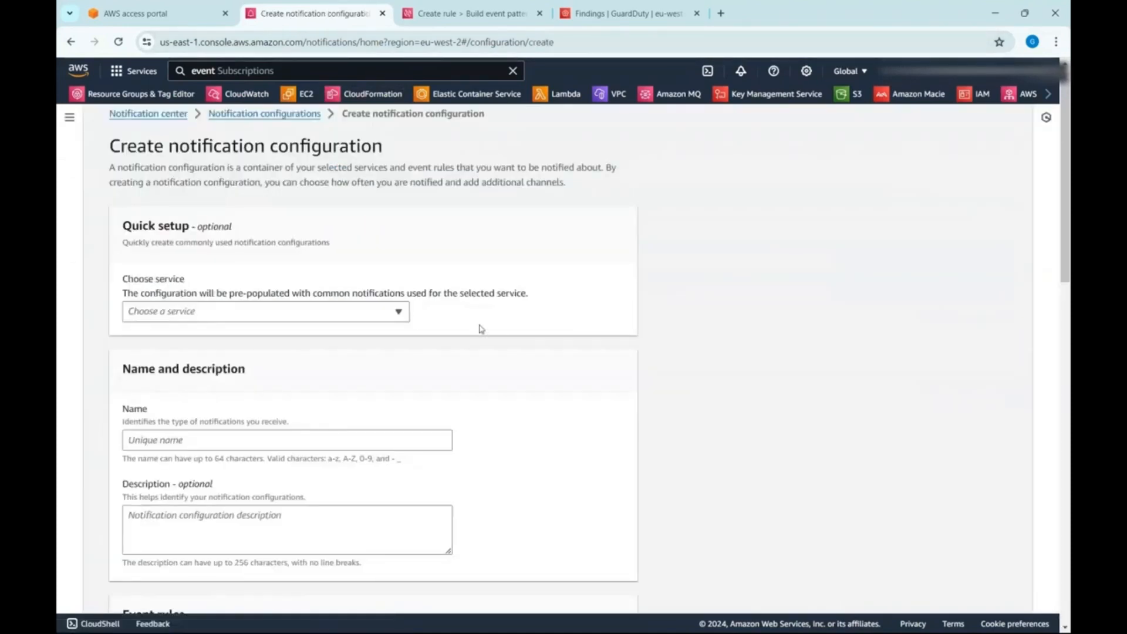
pyautogui.click(339, 311)
pyautogui.click(290, 373)
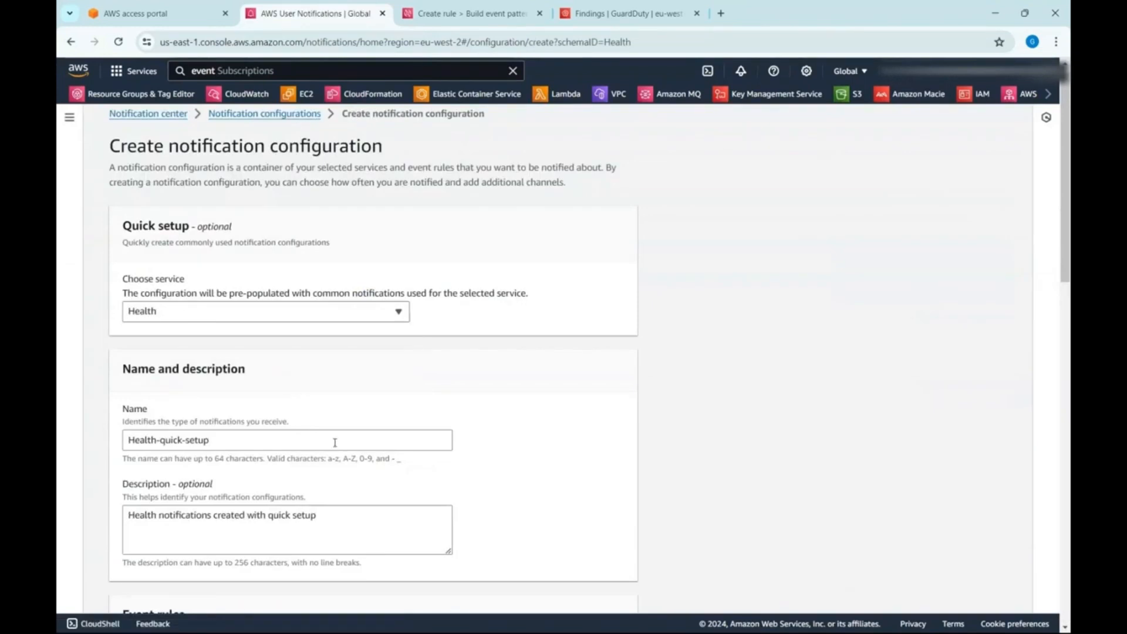
pyautogui.scroll(-1, 325, 439)
pyautogui.scroll(-5, 306, 447)
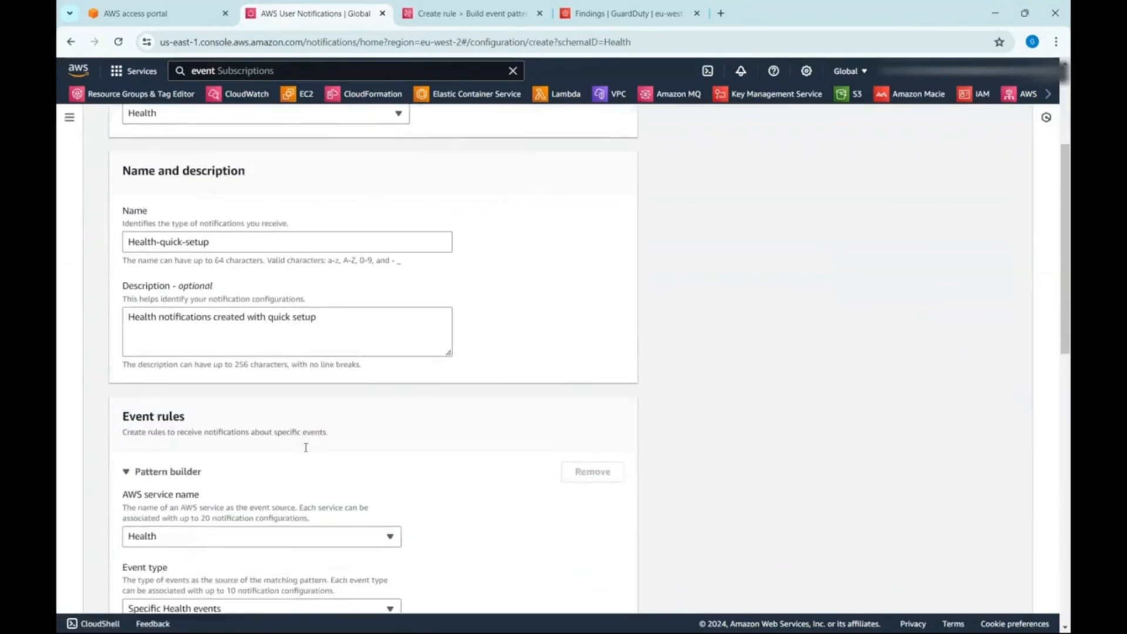
# - Keep Specific Health events as the event type and set the event rule's region to US East (N. Virginia)
pyautogui.click(332, 418)
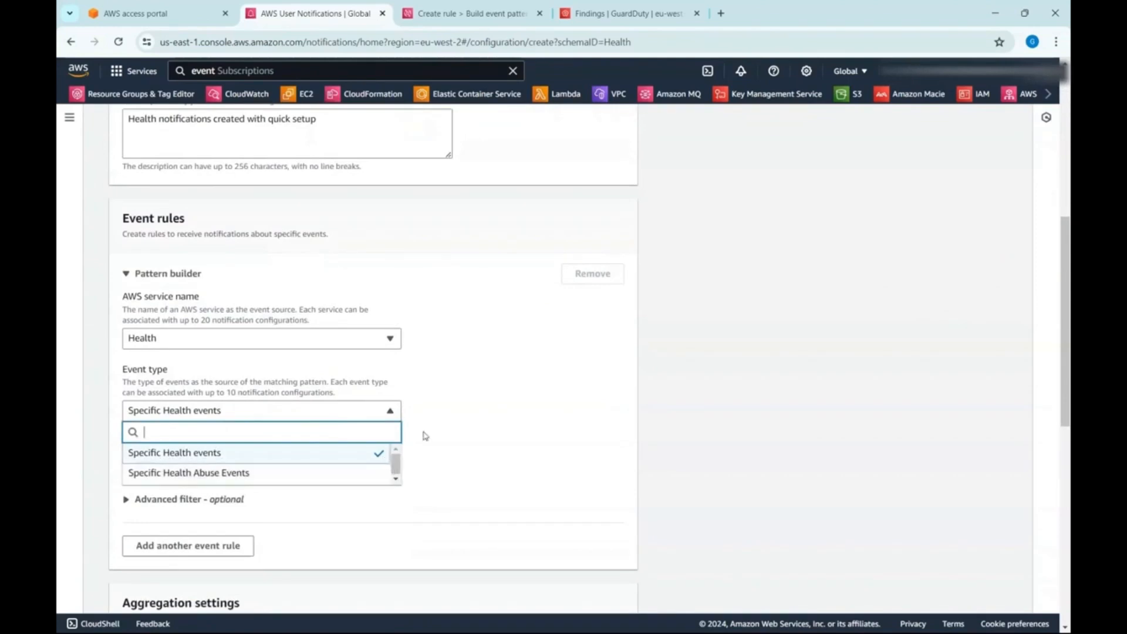
pyautogui.click(449, 432)
pyautogui.scroll(-1, 450, 429)
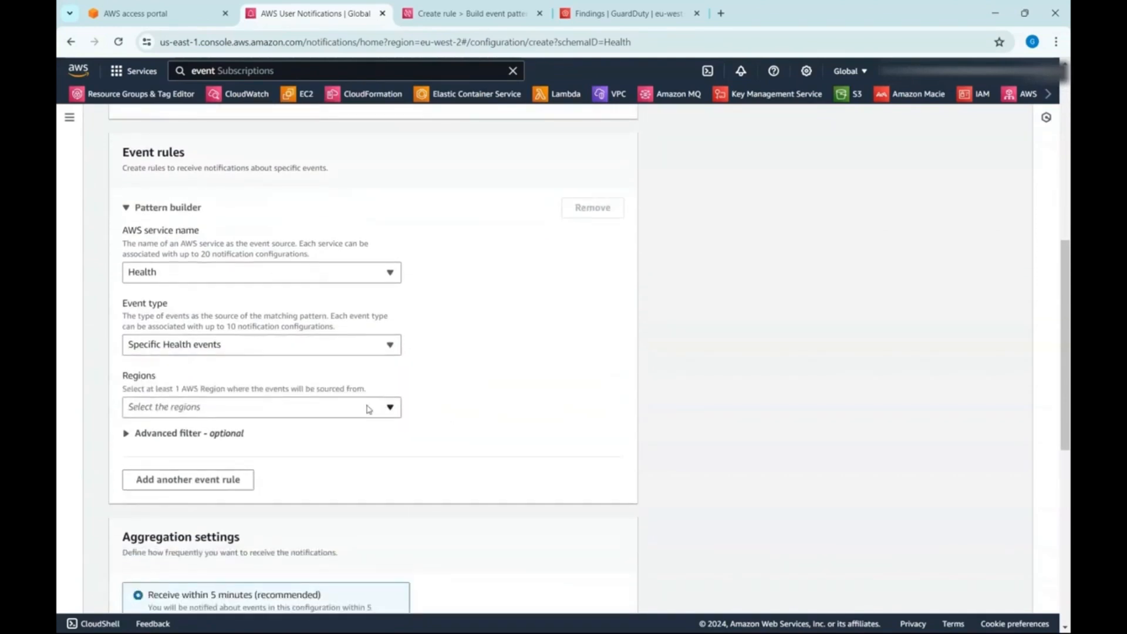
pyautogui.click(369, 409)
pyautogui.click(182, 129)
pyautogui.scroll(-2, 515, 402)
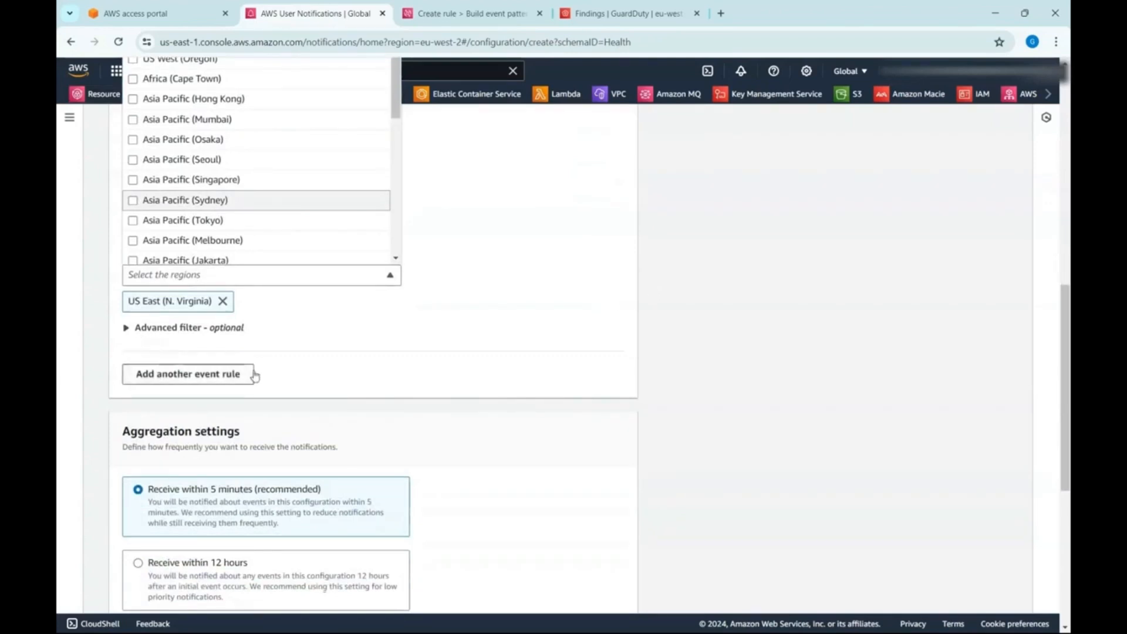
pyautogui.click(528, 348)
# - Enable email delivery to the saved Admin contact's address and create the Health notification configuration
pyautogui.scroll(-2, 530, 355)
pyautogui.scroll(-4, 530, 360)
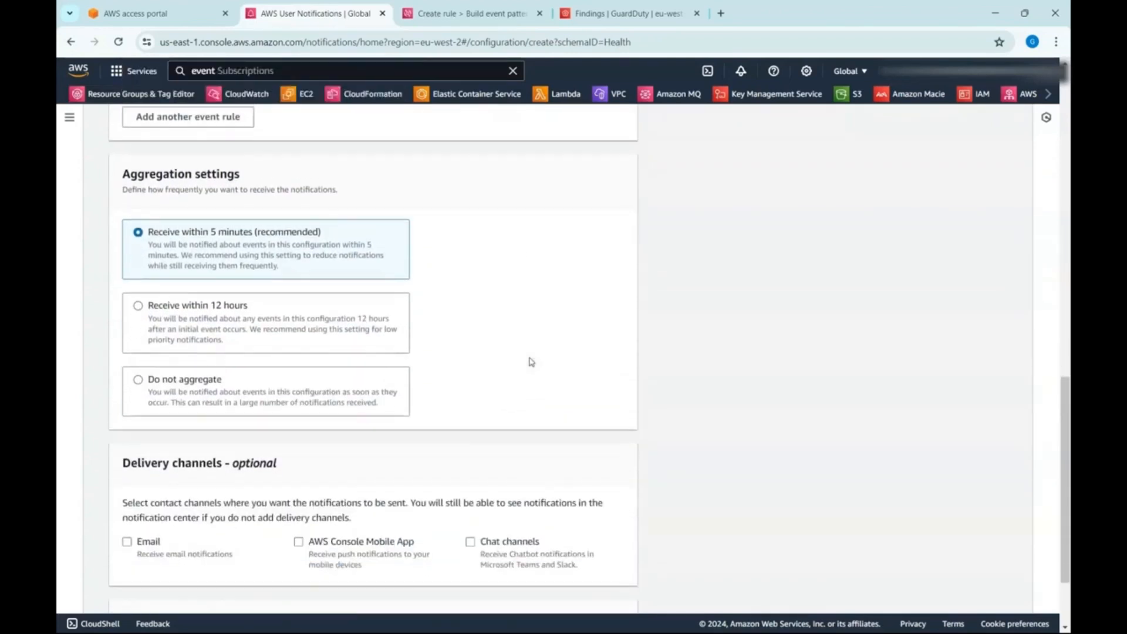
pyautogui.click(126, 469)
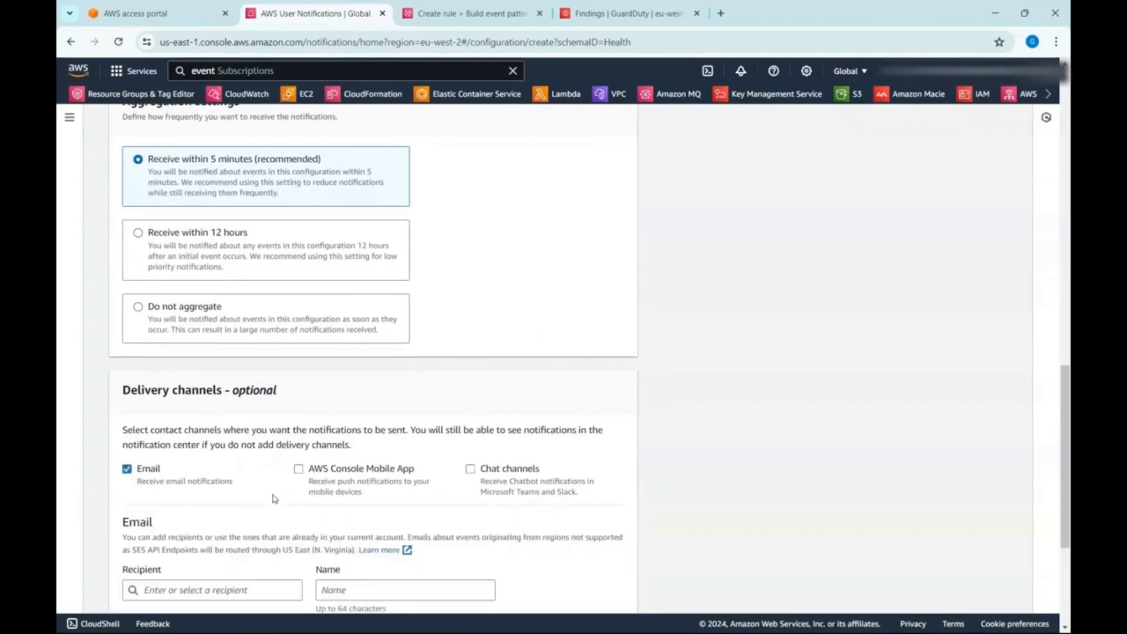
pyautogui.click(231, 591)
pyautogui.write('asdf@asf.com')
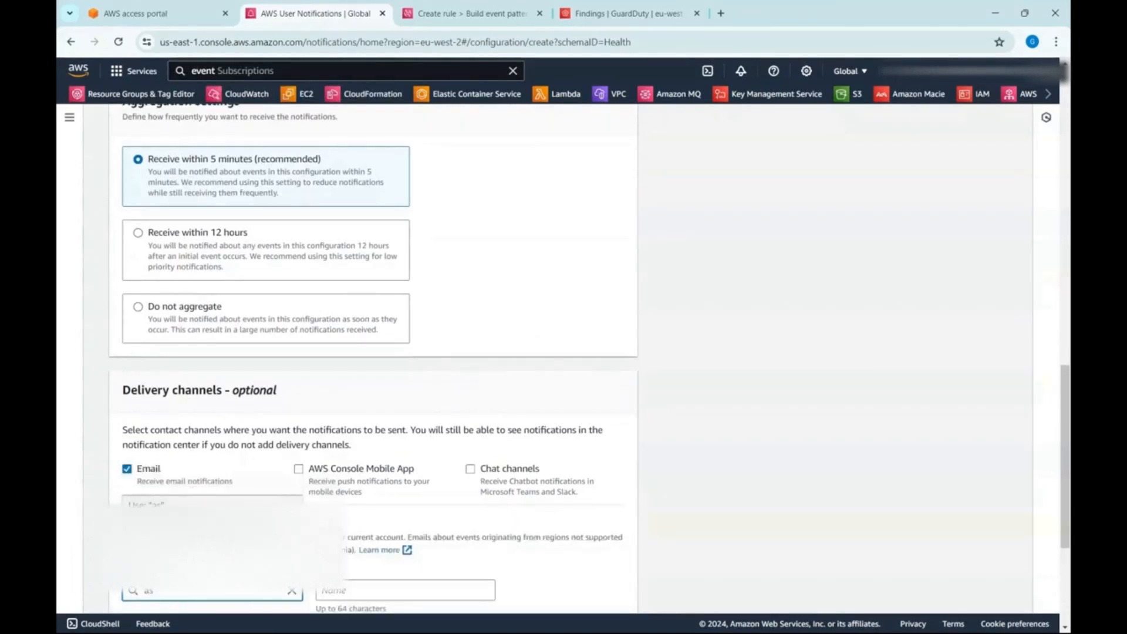
pyautogui.click(229, 552)
pyautogui.scroll(-4, 551, 442)
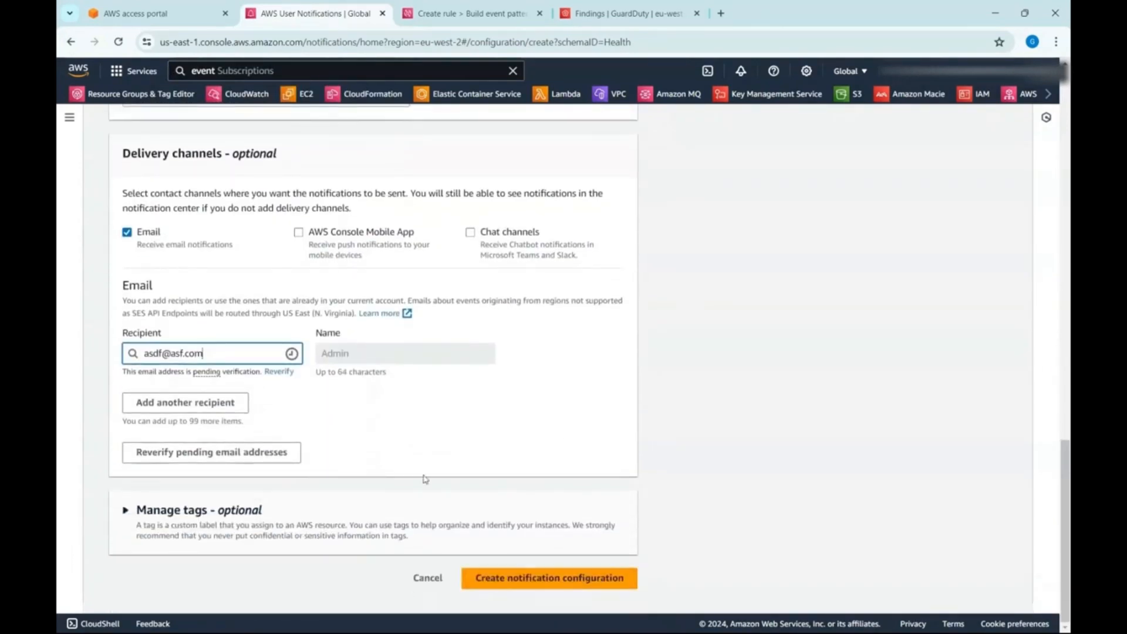
pyautogui.click(573, 578)
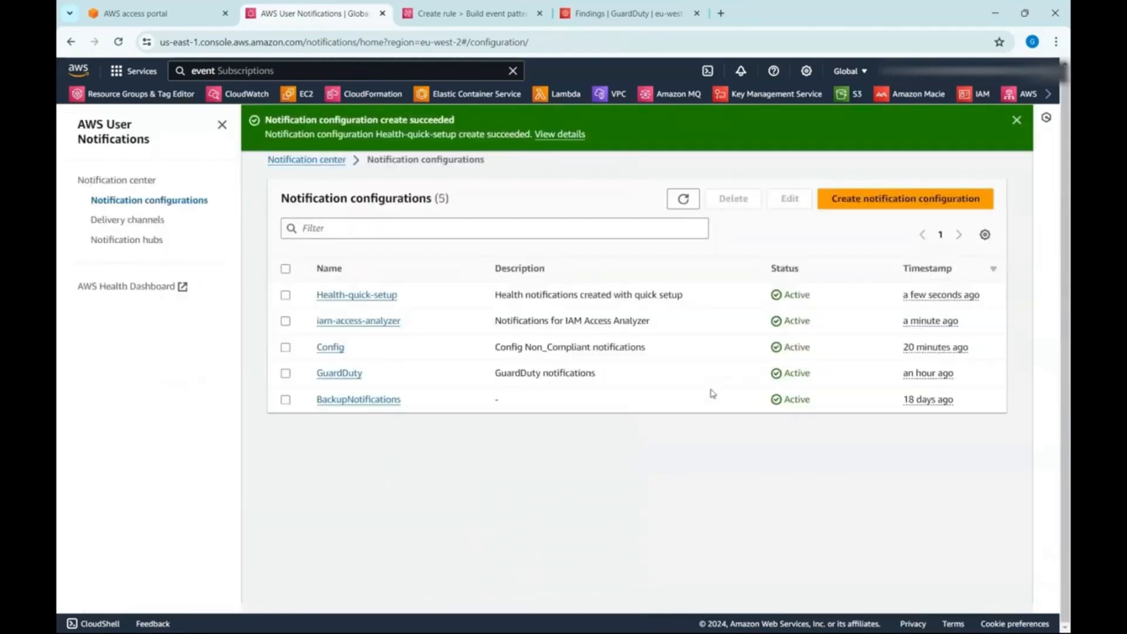